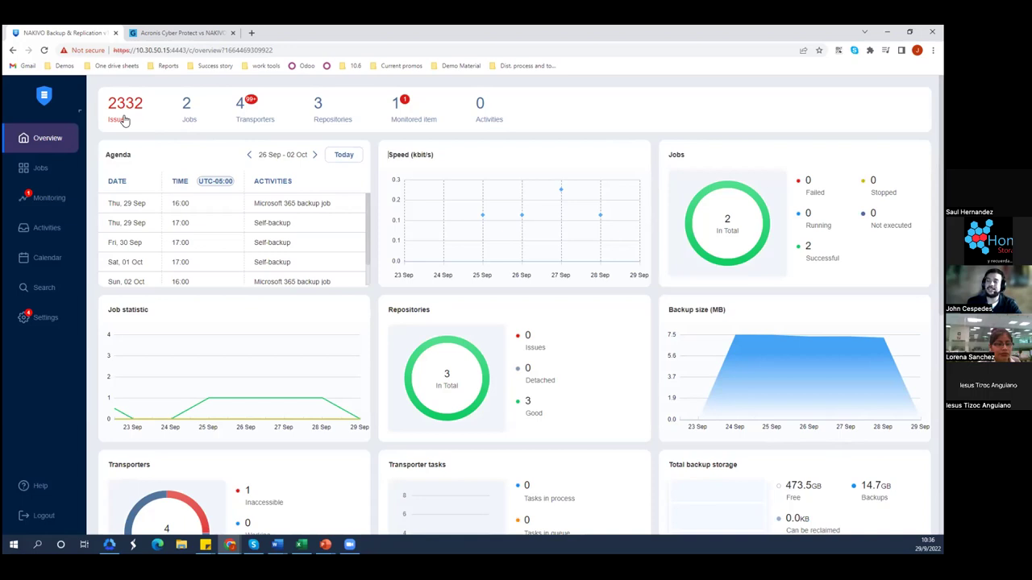
Step: Open the list of issues and dismiss the topmost alert about the inaccessible "Oracle" Oracle database
left_click(125, 119)
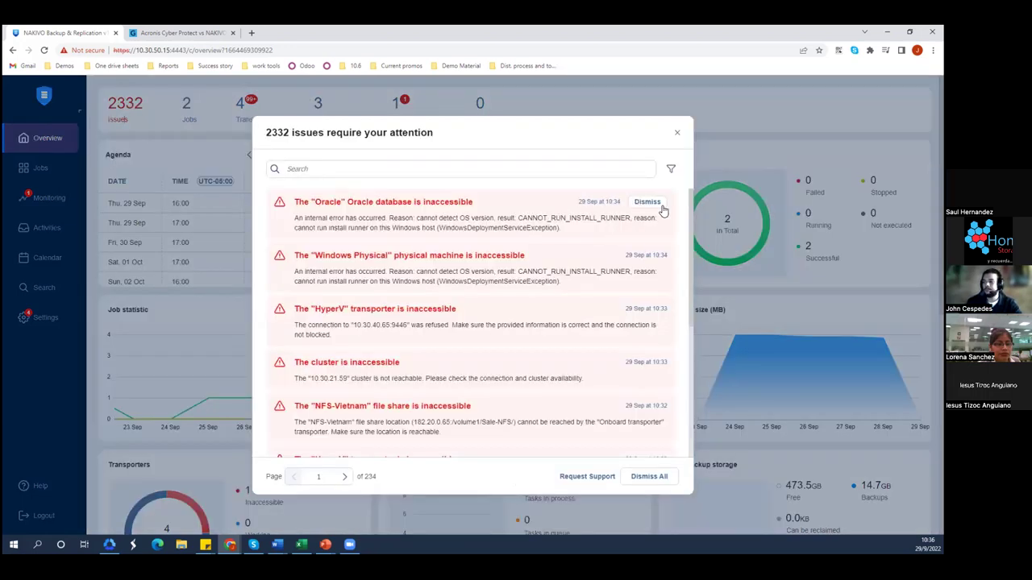
left_click(650, 203)
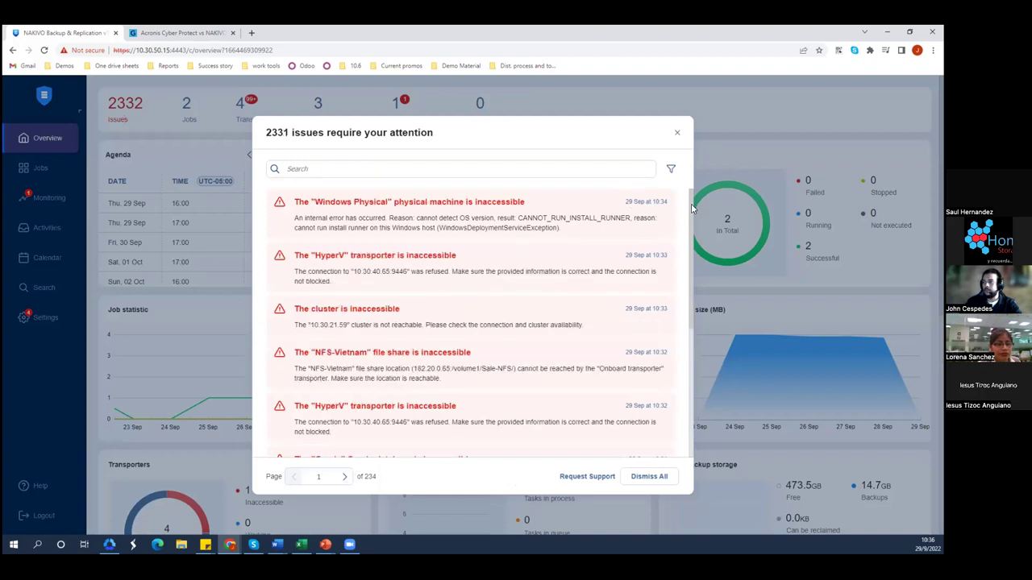
scroll(691, 212, "down", 1)
scroll(691, 212, "down", 3)
scroll(665, 225, "down", 3)
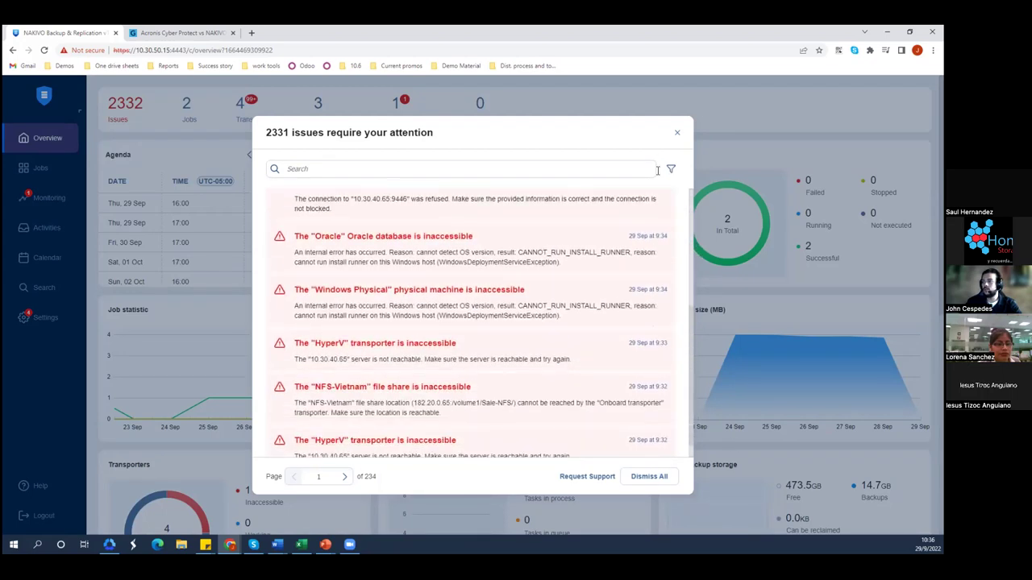
Step: Examine the issue filter's category choices and its Dismissible and Non-Dismissible types, leaving the list unfiltered
left_click(670, 169)
left_click(478, 198)
scroll(464, 264, "down", 2)
scroll(461, 260, "up", 2)
scroll(445, 254, "down", 3)
left_click(445, 401)
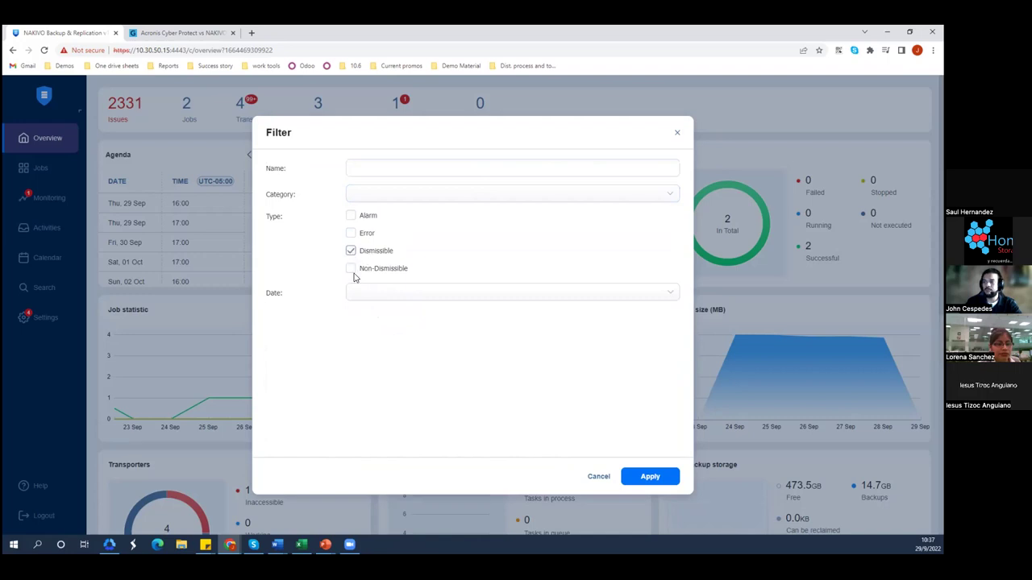
left_click(350, 269)
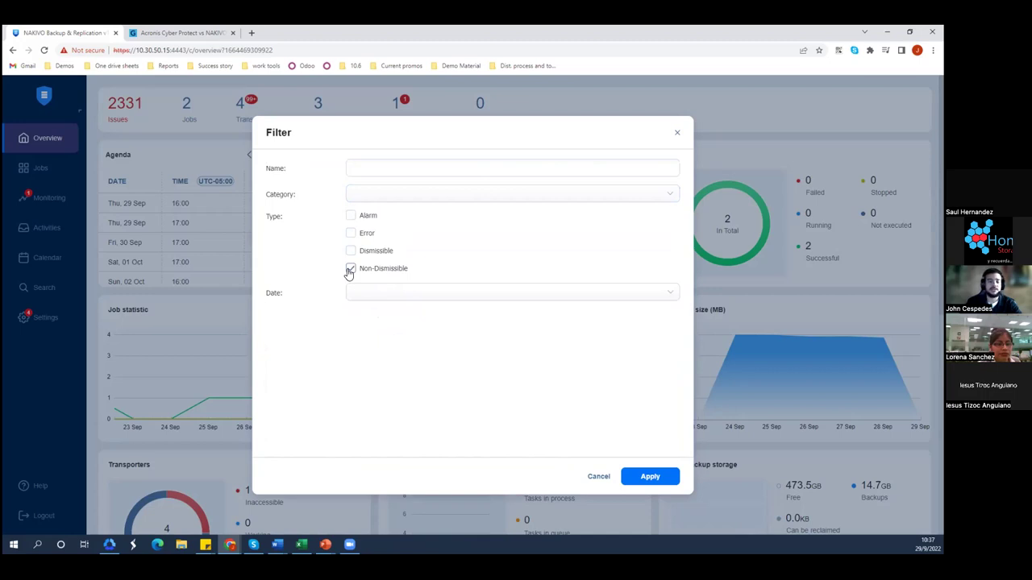
left_click(348, 272)
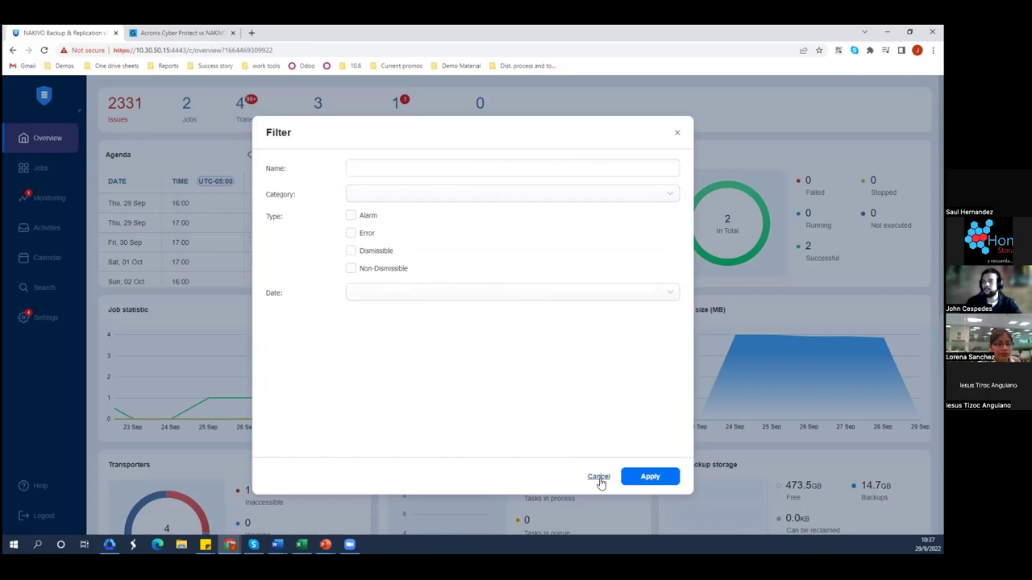
left_click(635, 476)
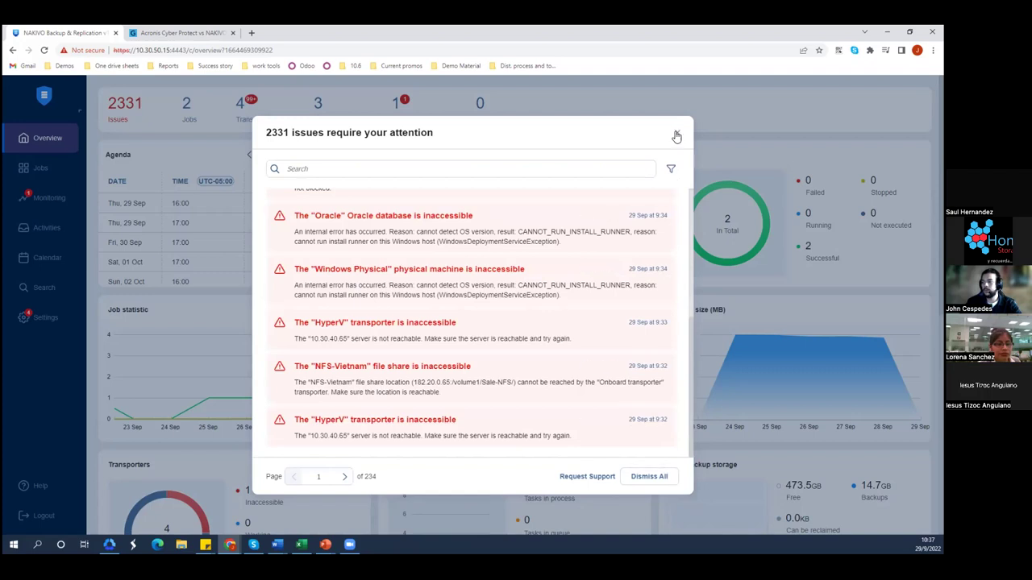
Step: Review the support request form and its Include main database option without sending anything, and close the issues list
left_click(581, 479)
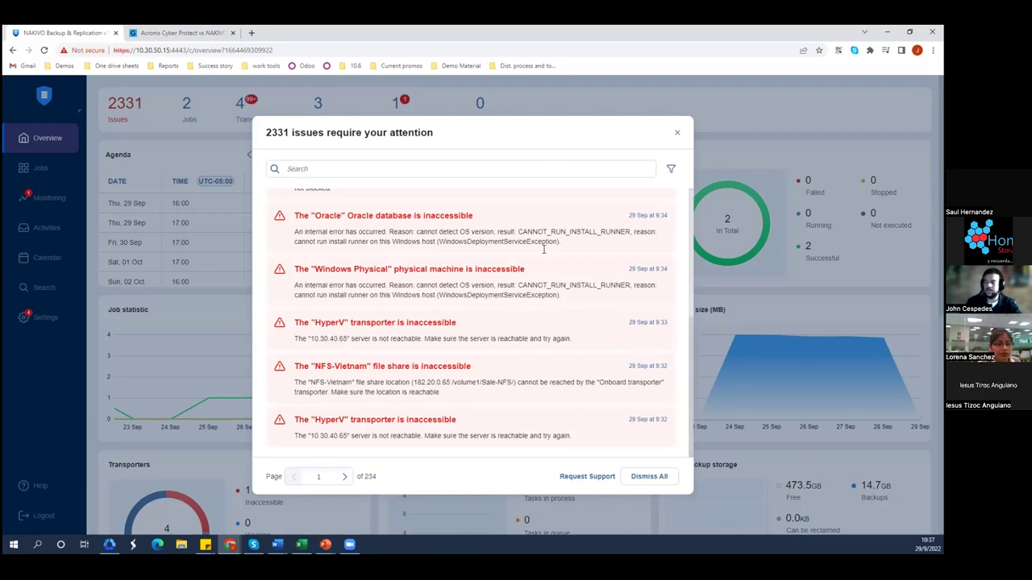
left_click(539, 247)
key("ctrl+v")
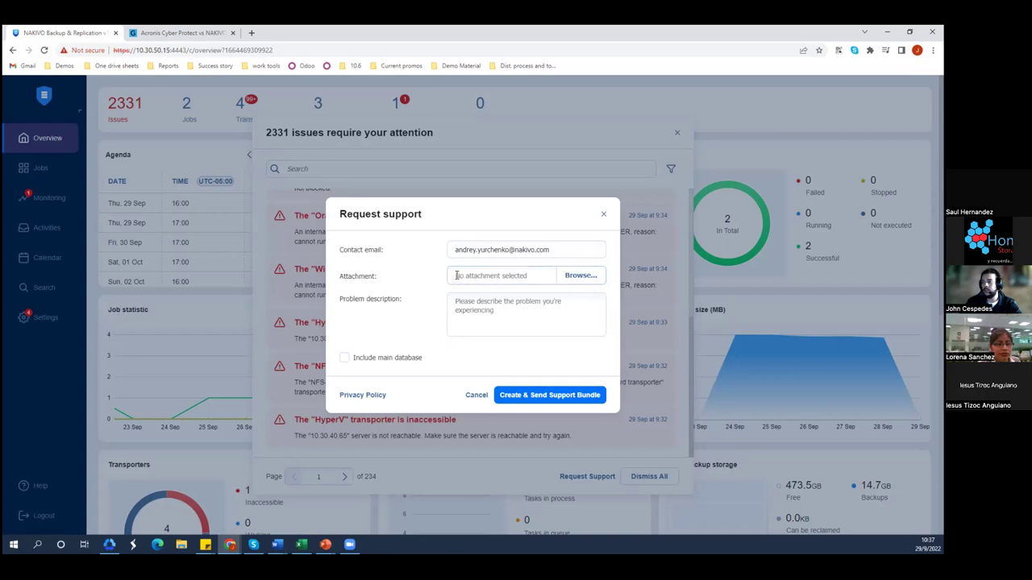
left_click(461, 311)
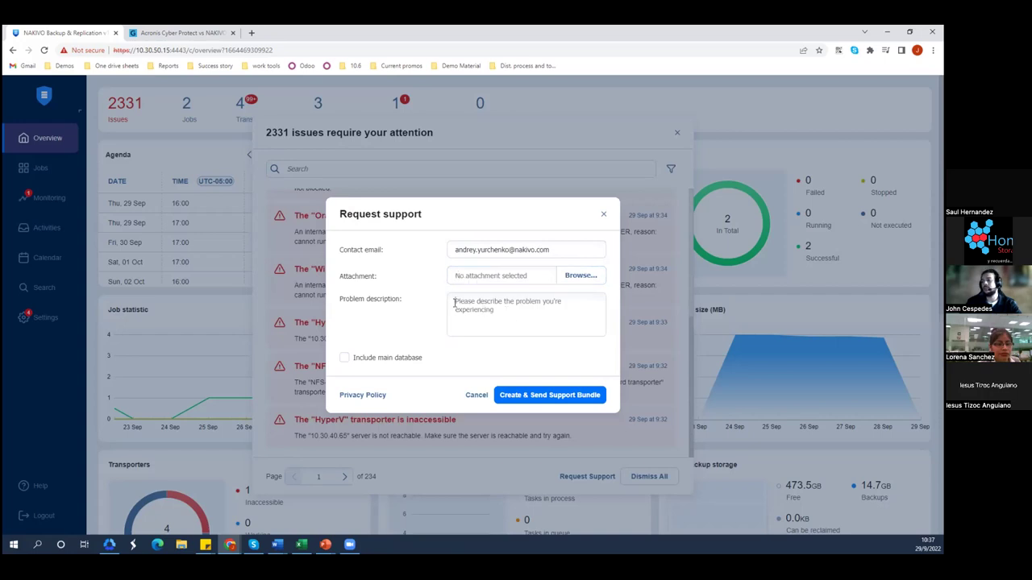
left_click(362, 366)
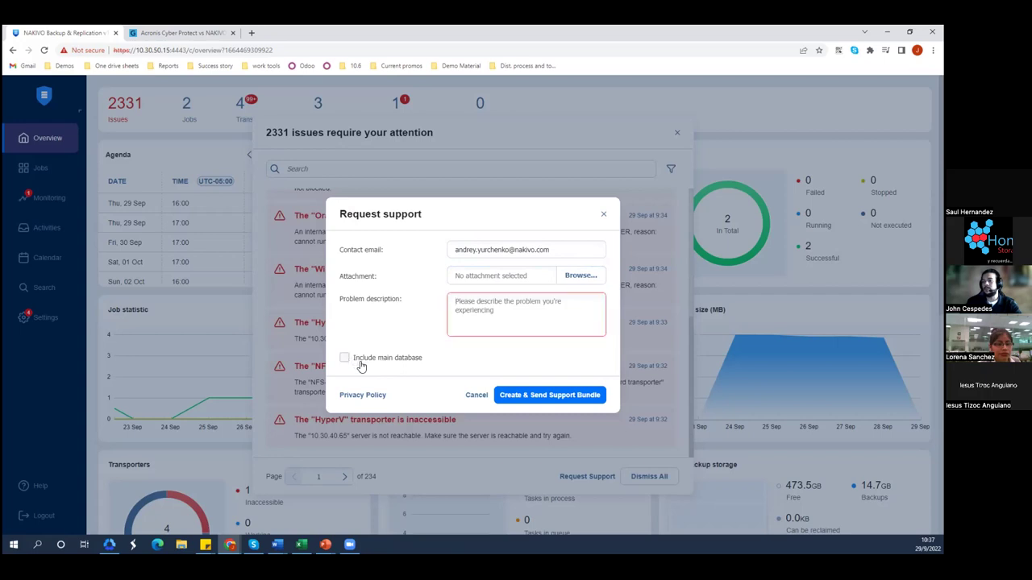
left_click(360, 364)
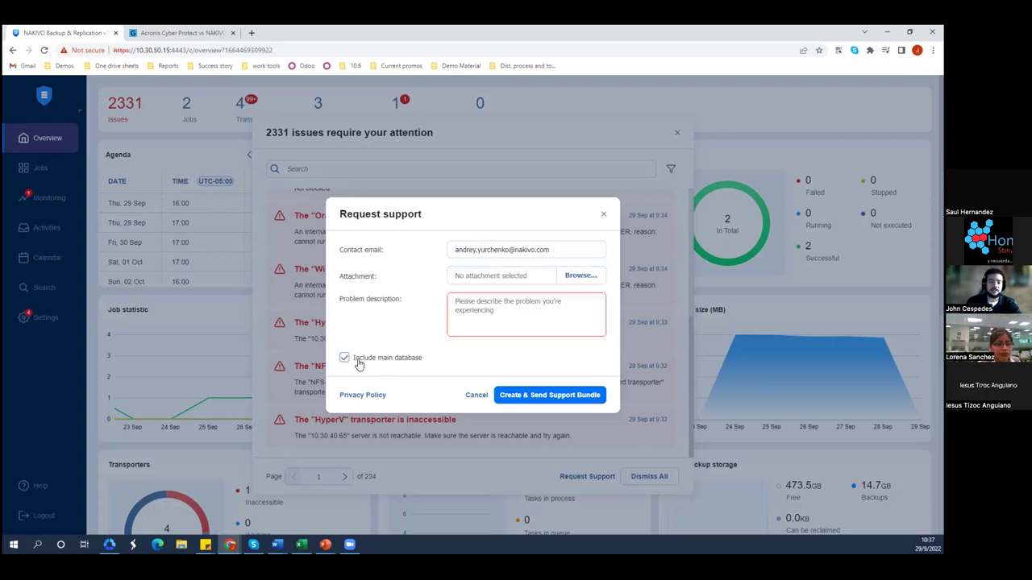
left_click(345, 359)
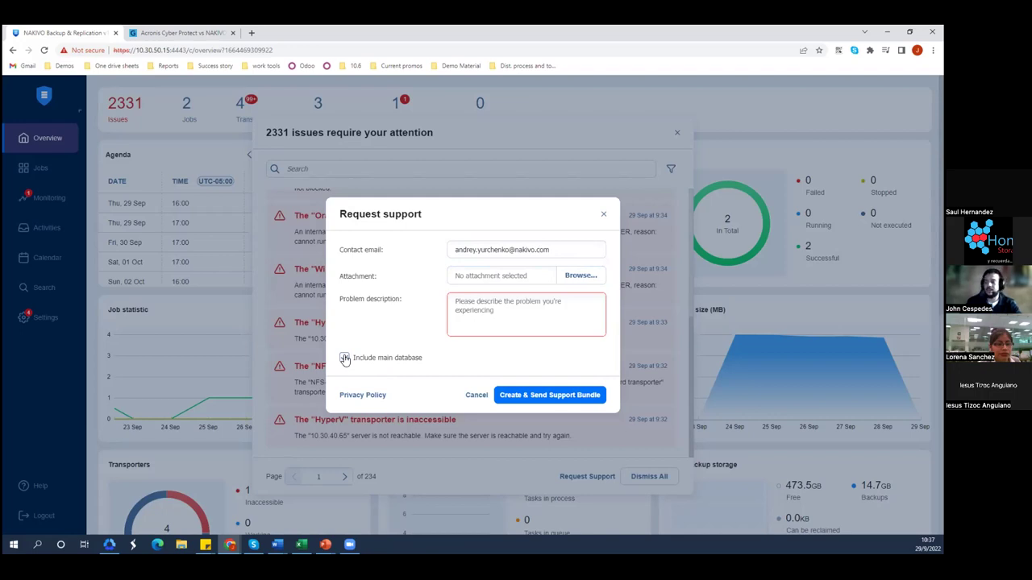
left_click(500, 396)
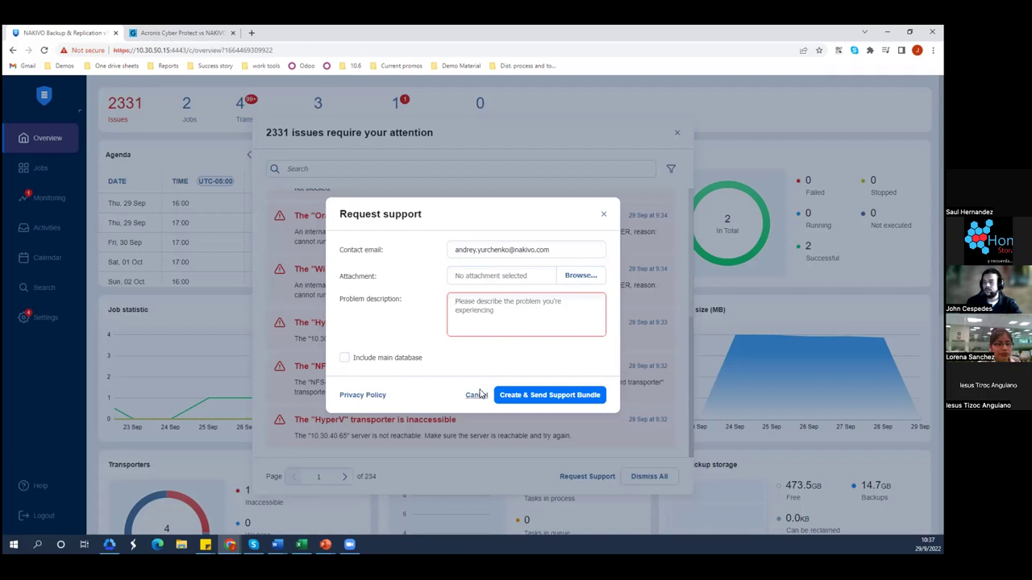
left_click(691, 195)
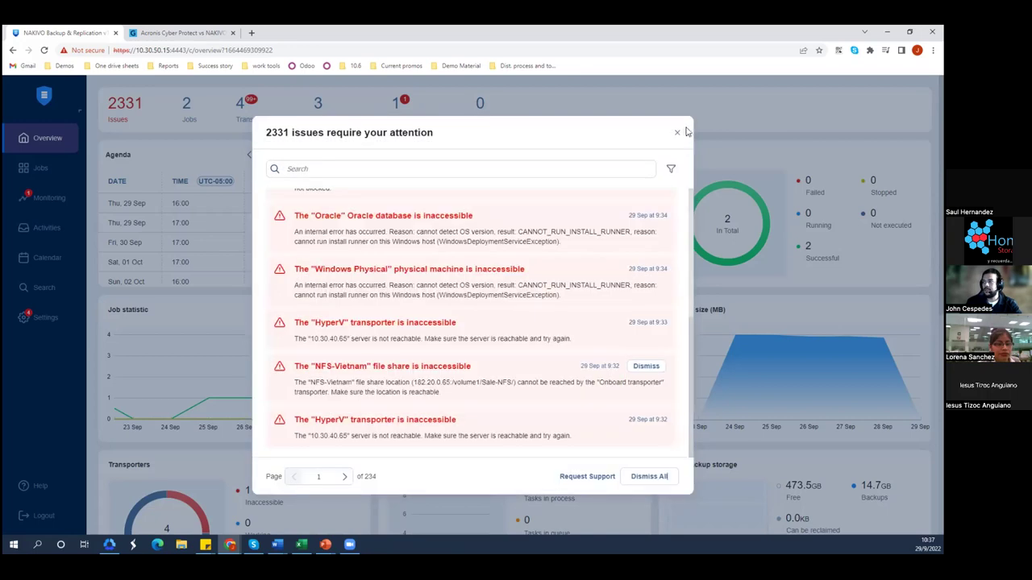
Step: Show the Help options and review the Overview dashboard widgets down to the Events list
left_click(45, 487)
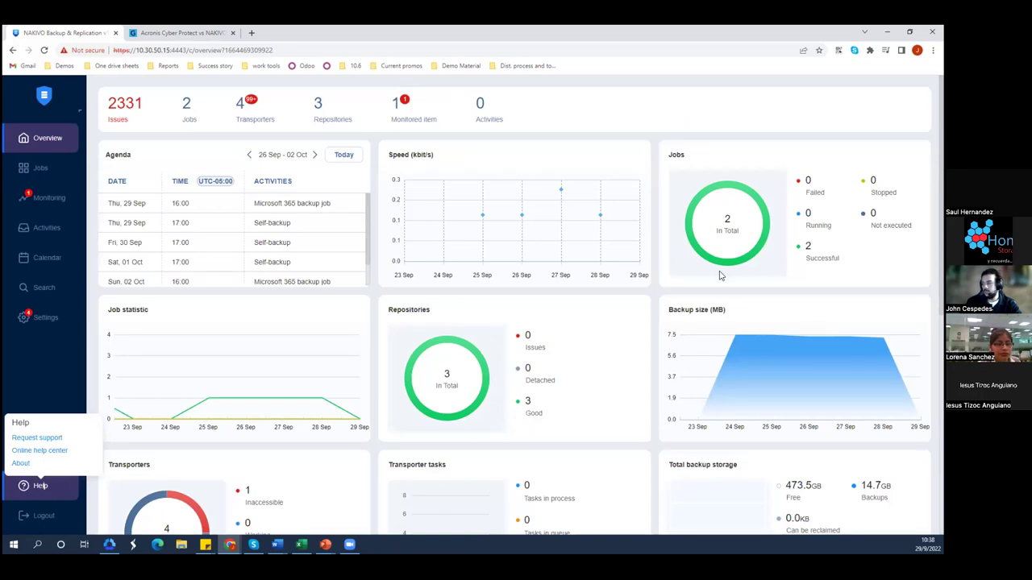
scroll(790, 253, "down", 3)
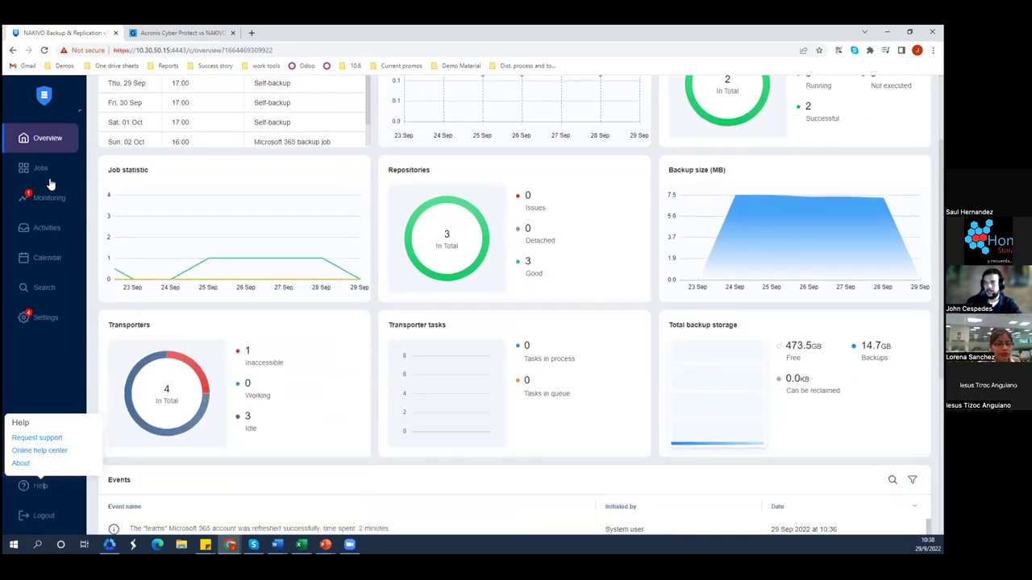
scroll(737, 449, "down", 3)
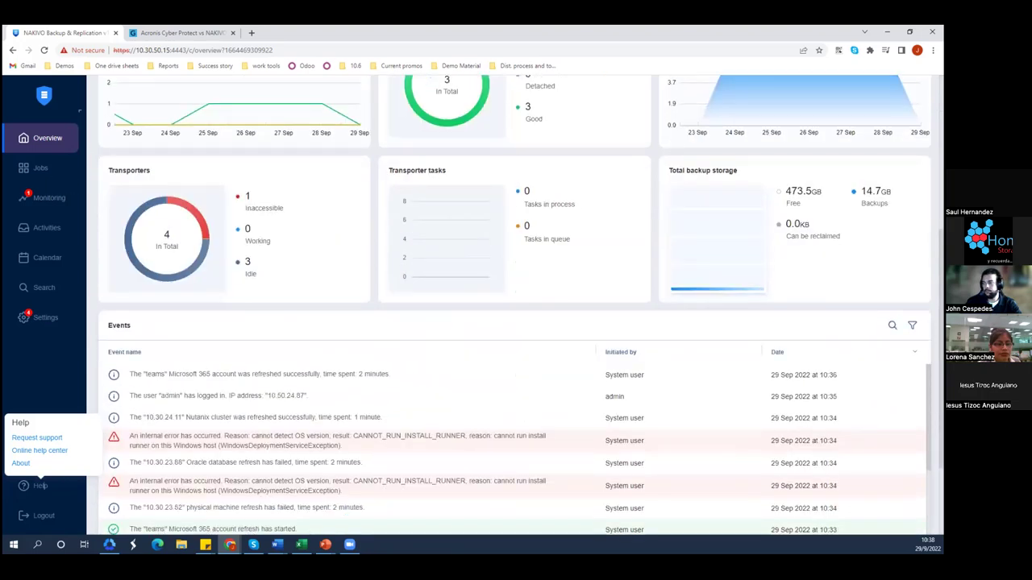
scroll(516, 323, "down", 1)
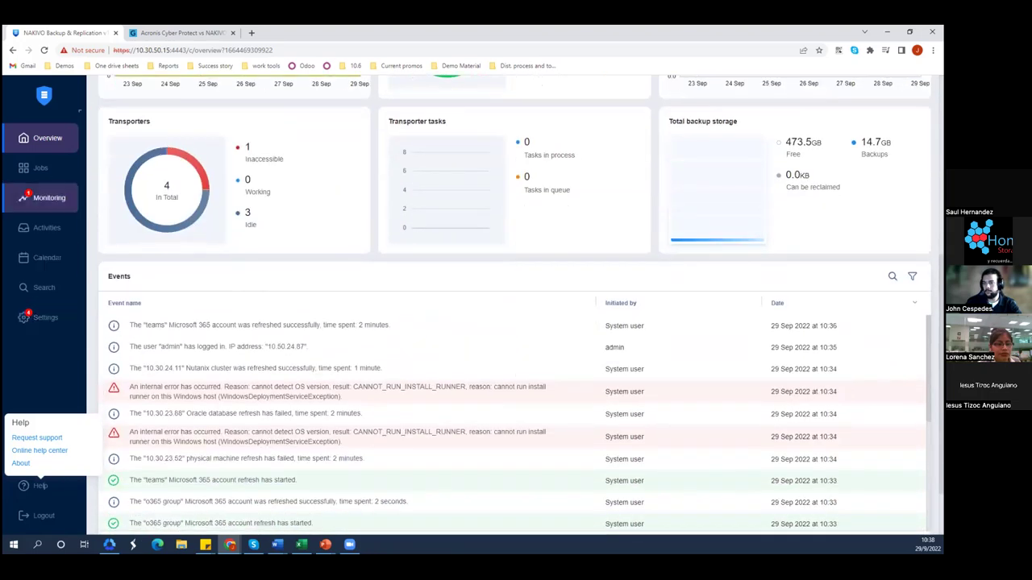
Step: View the Jobs page, revisit the Overview dashboard briefly, and return to Jobs
left_click(40, 167)
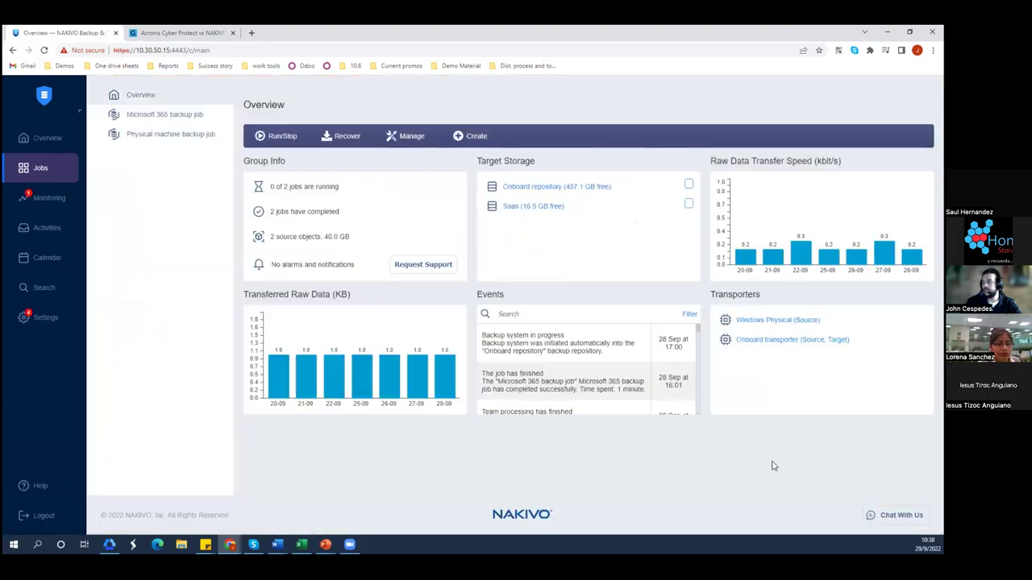
left_click(901, 515)
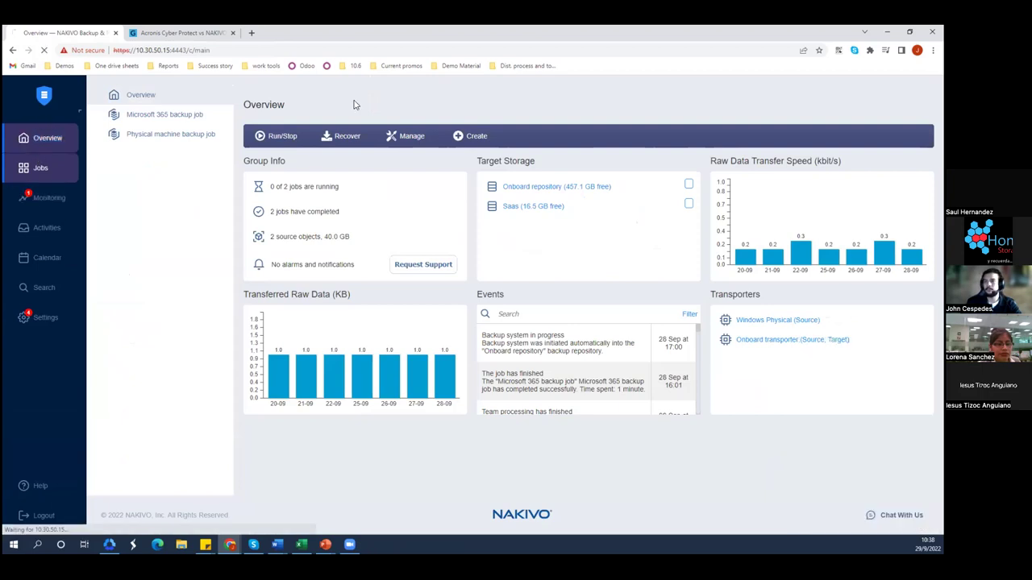
left_click(46, 138)
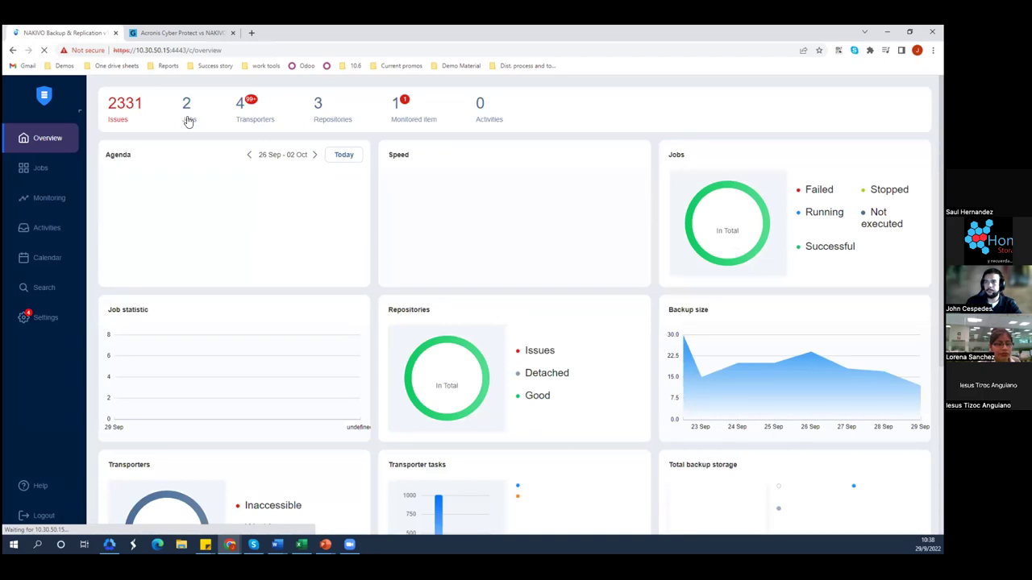
left_click(40, 170)
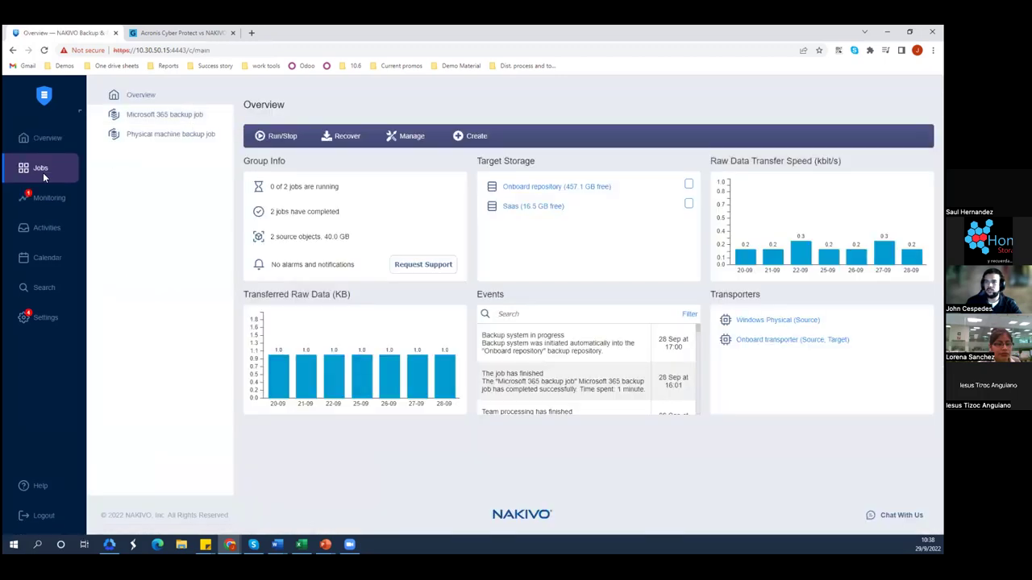
Step: Open the Microsoft 365 backup job and examine its schedule, transferred data, event history and transporter
left_click(170, 120)
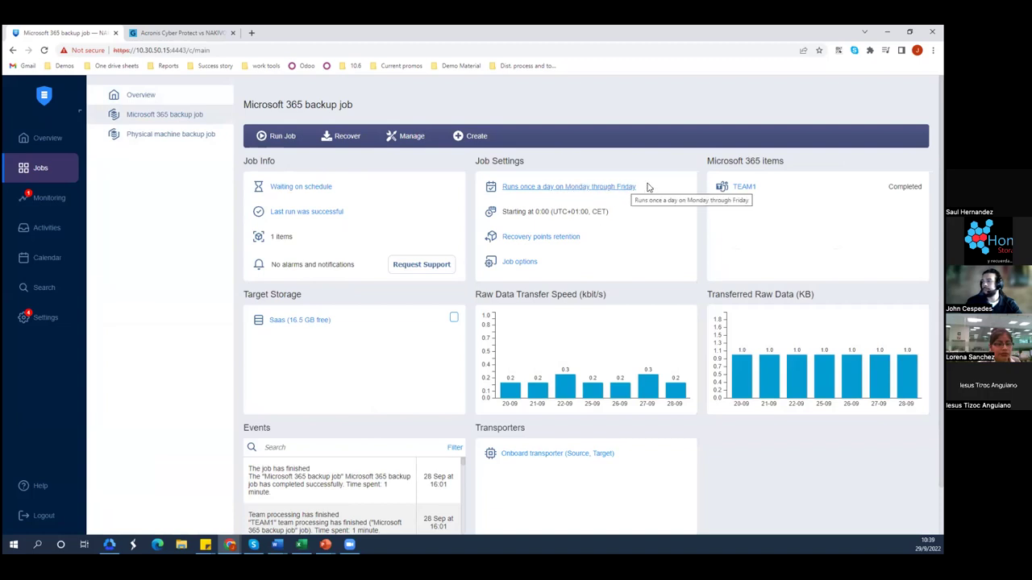
scroll(645, 187, "down", 1)
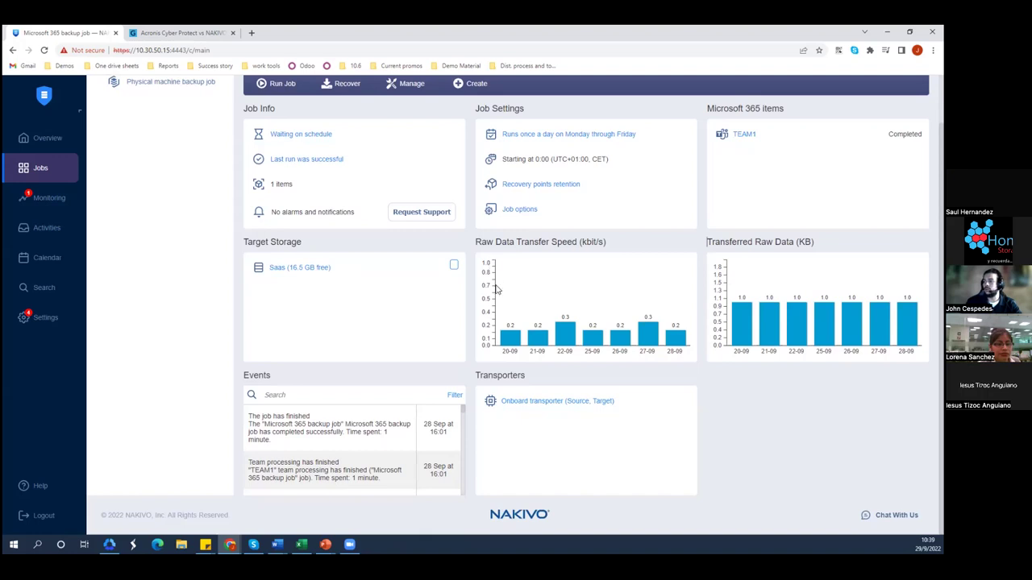
triple_click(814, 241)
left_click(459, 412)
scroll(460, 414, "up", 1)
scroll(460, 416, "down", 1)
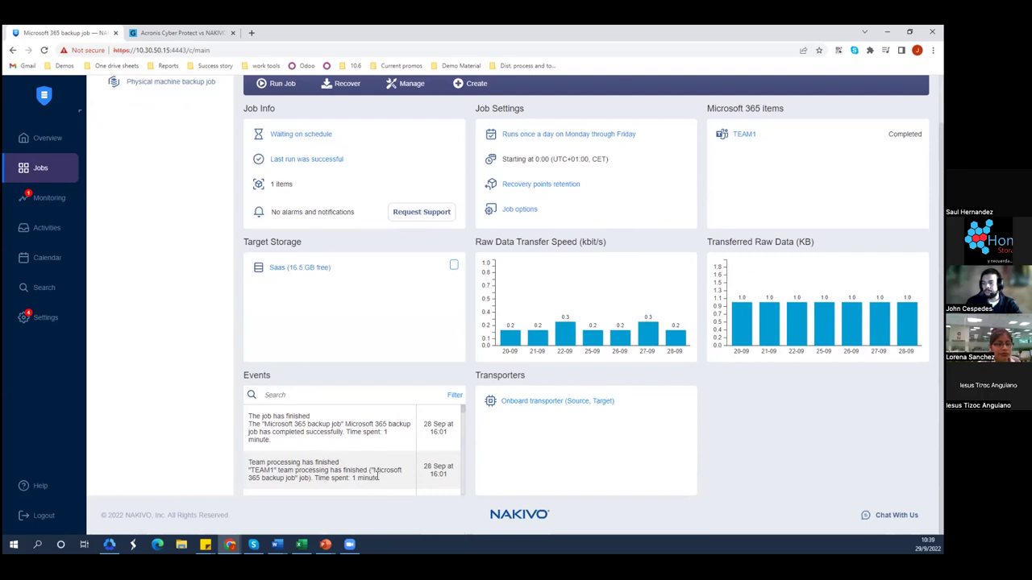
left_click_drag(382, 482, 351, 479)
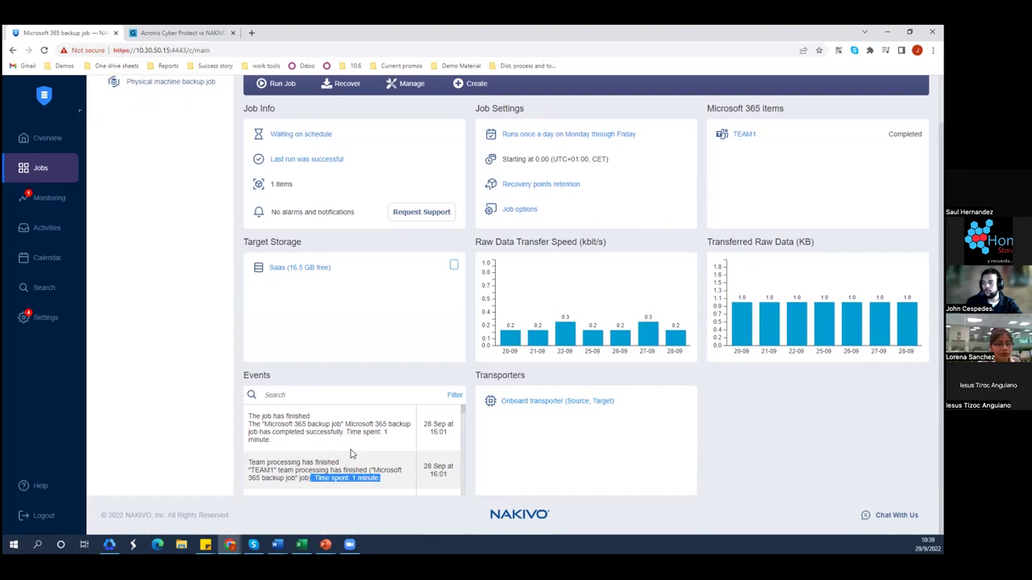
scroll(351, 453, "down", 5)
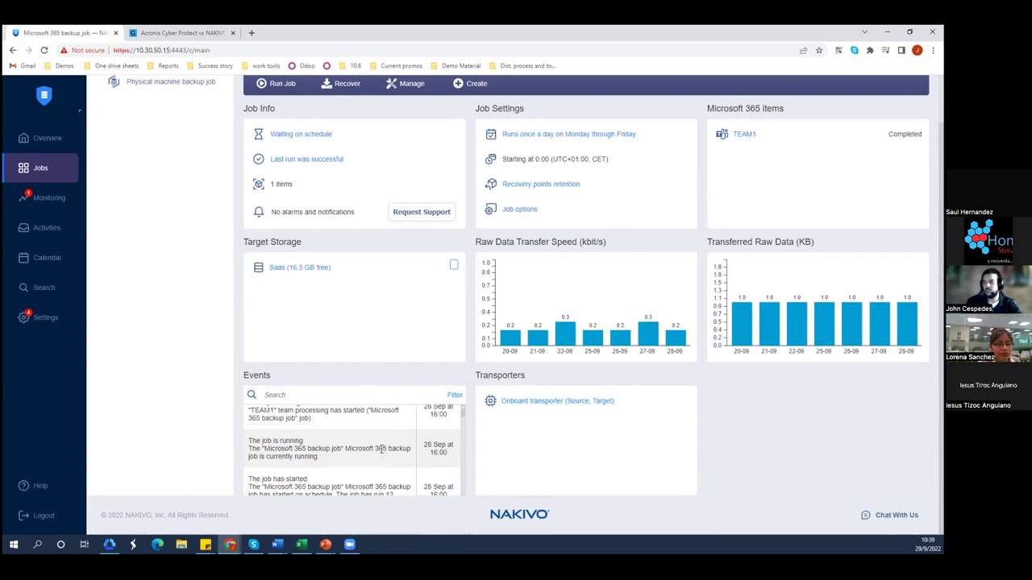
scroll(378, 451, "down", 1)
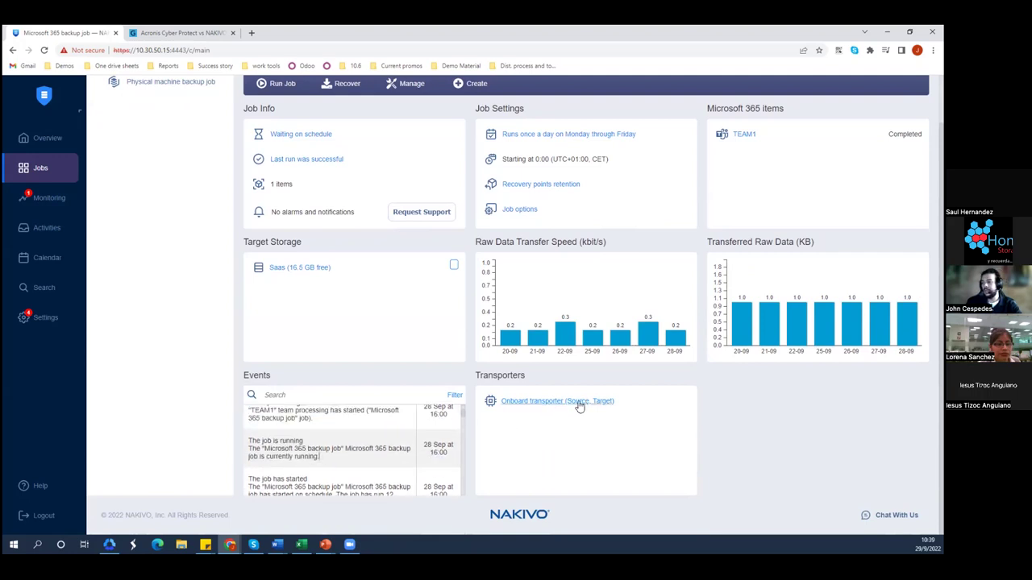
scroll(155, 306, "up", 1)
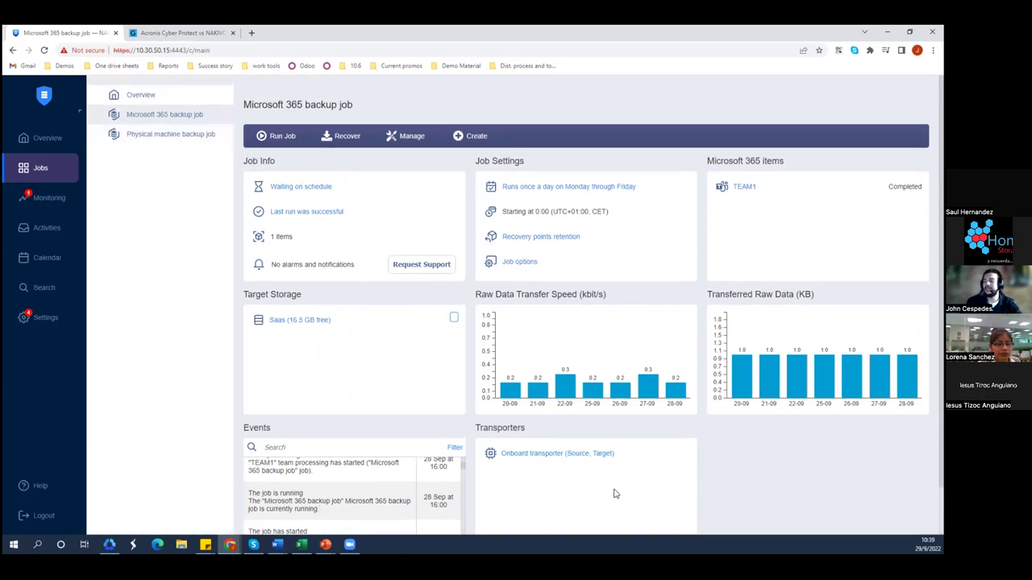
Step: Return to the Overview dashboard and examine the agenda, the job status counts and the backup size chart
left_click(60, 142)
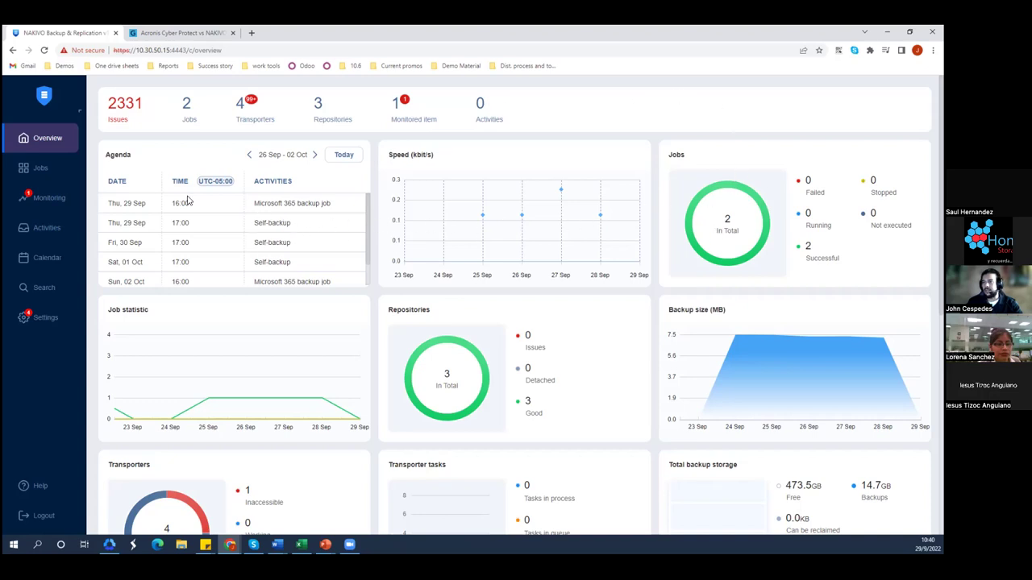
scroll(227, 242, "down", 1)
scroll(227, 242, "up", 1)
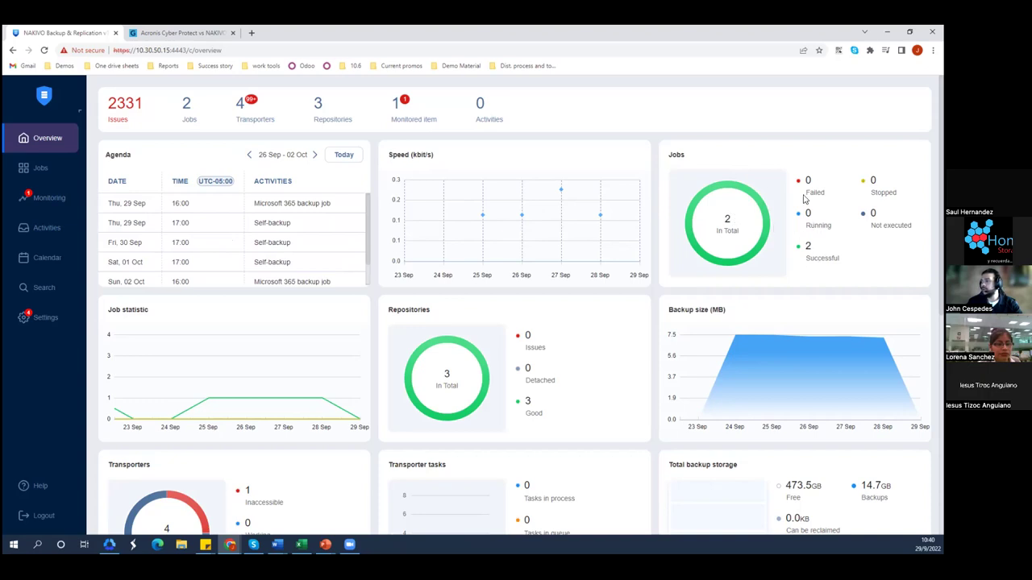
left_click_drag(900, 225, 879, 225)
left_click_drag(840, 258, 803, 248)
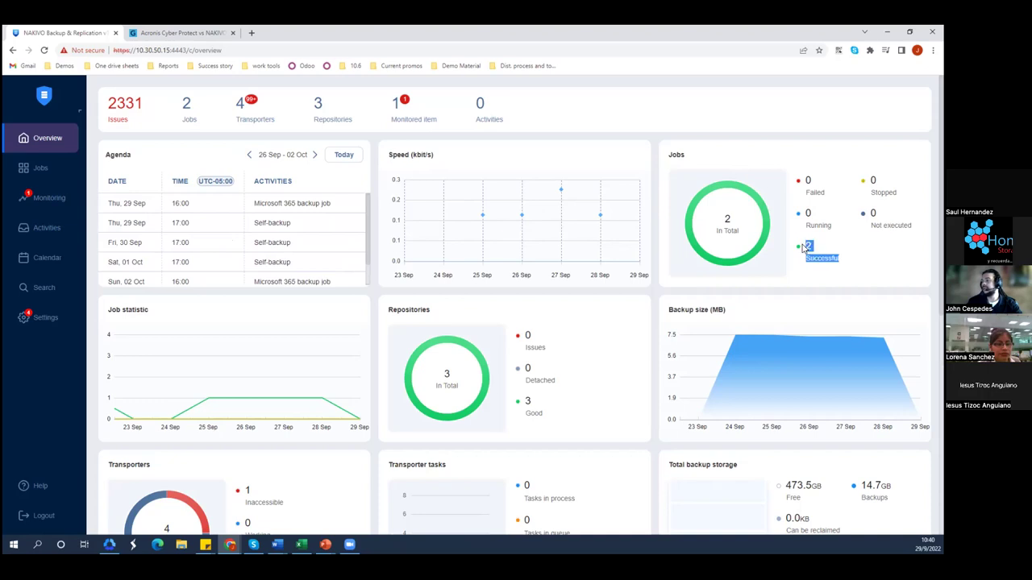
left_click(806, 246)
scroll(238, 341, "down", 1)
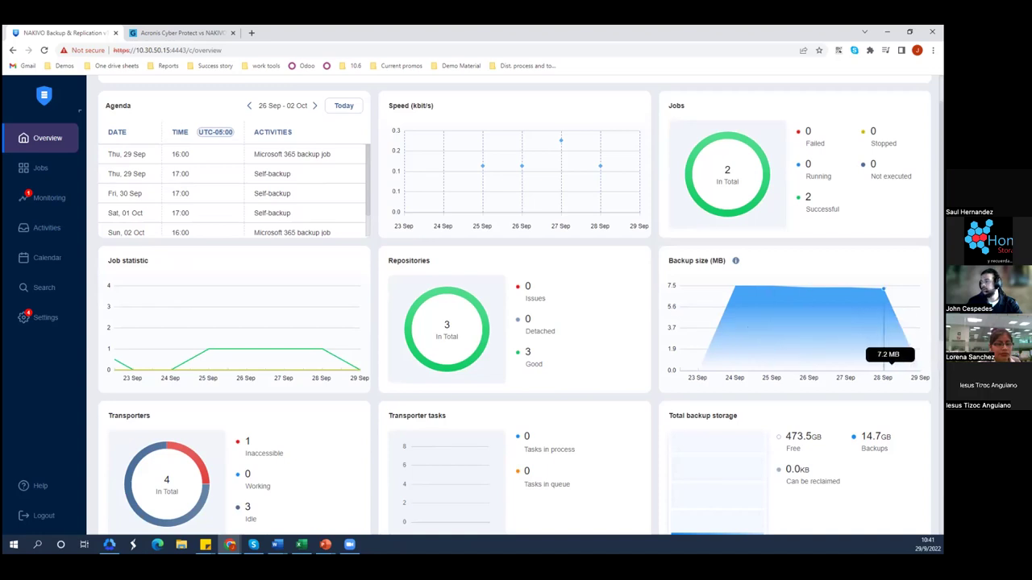
mouse_move(814, 370)
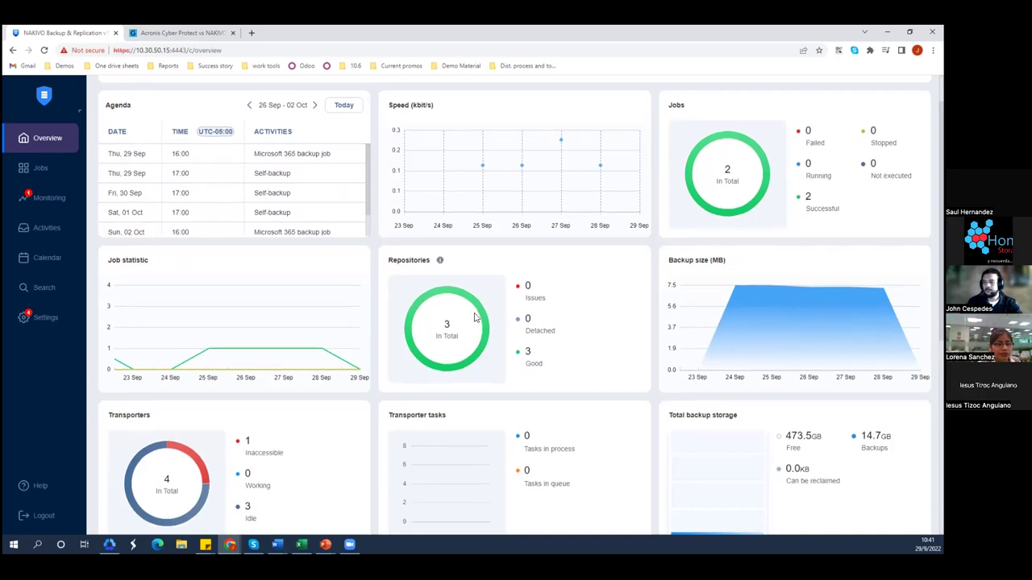
Step: Examine the Overview dashboard's repository, transporter and total backup storage widgets and the Events list, ending back at the summary counts
scroll(476, 317, "down", 2)
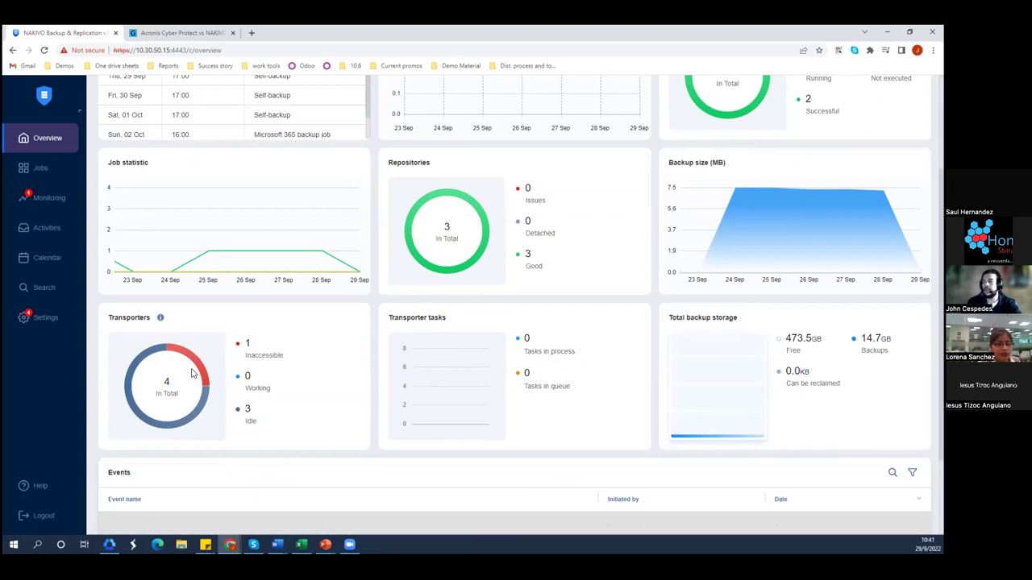
scroll(625, 390, "down", 1)
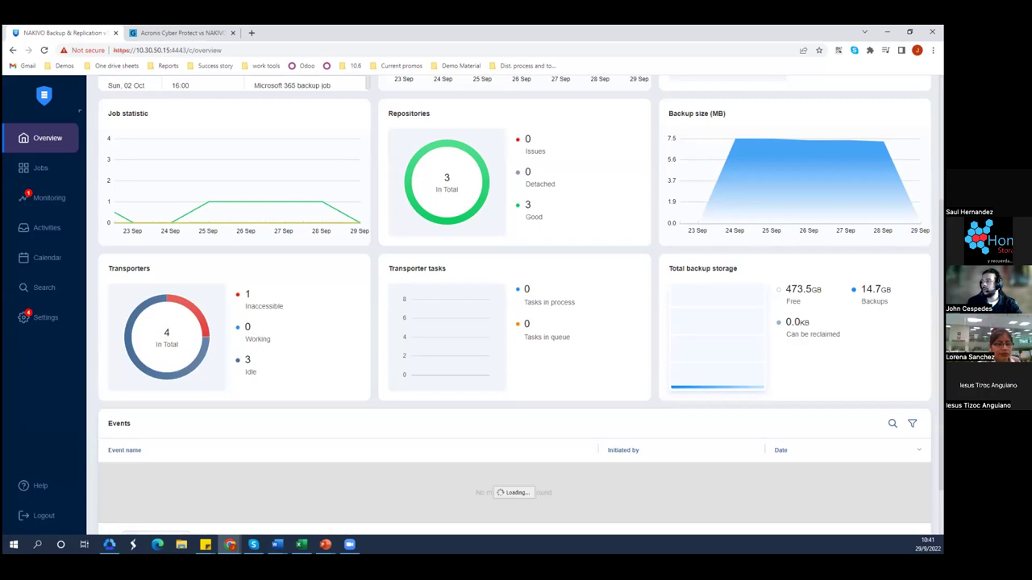
scroll(527, 352, "down", 2)
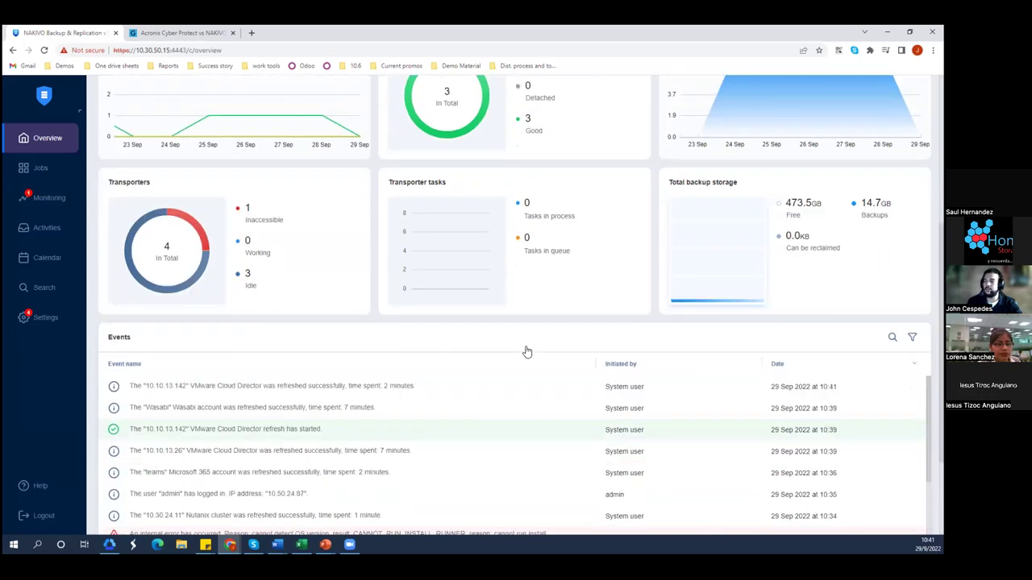
scroll(472, 269, "down", 1)
scroll(472, 269, "down", 4)
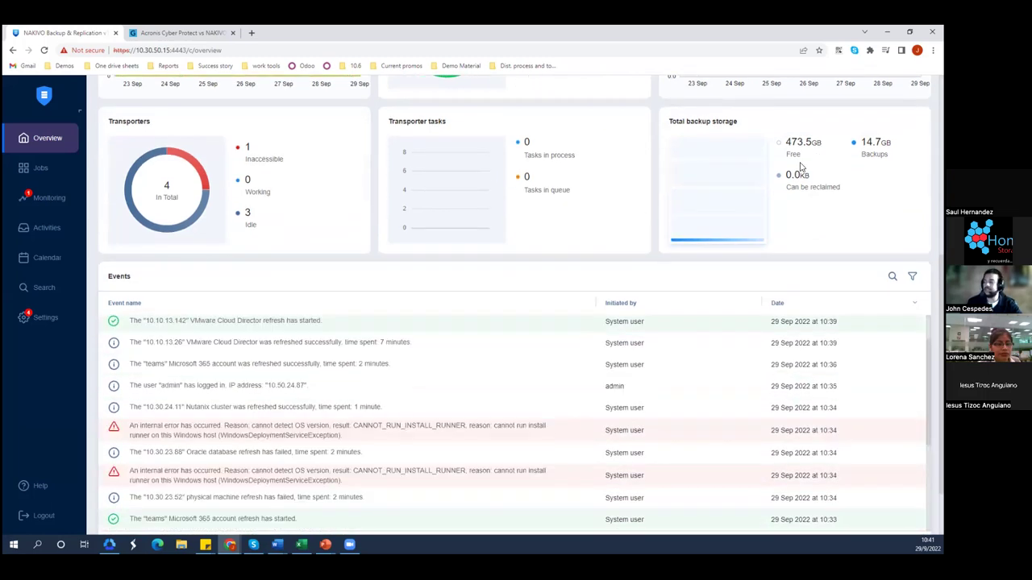
scroll(320, 255, "up", 2)
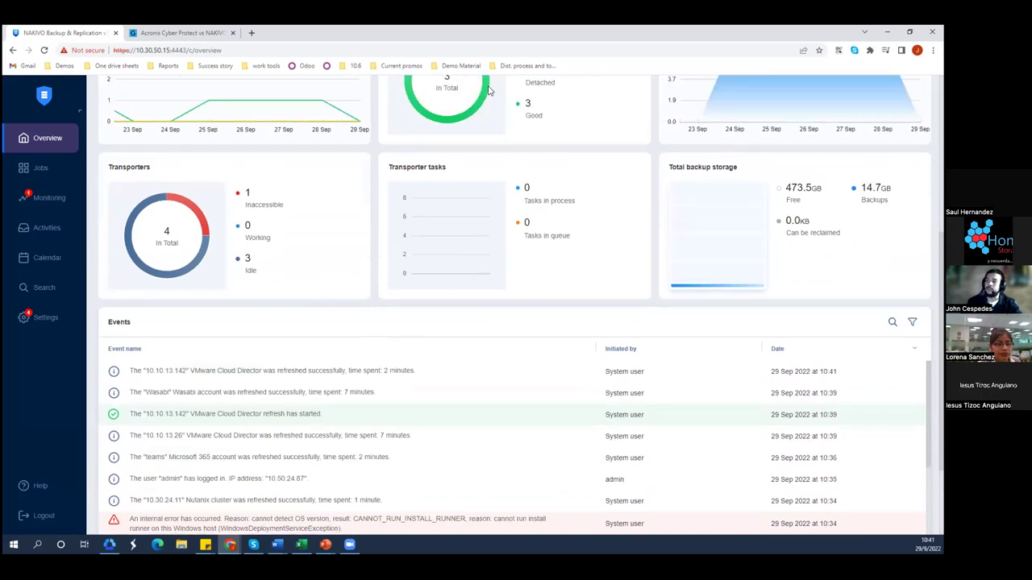
scroll(664, 89, "up", 4)
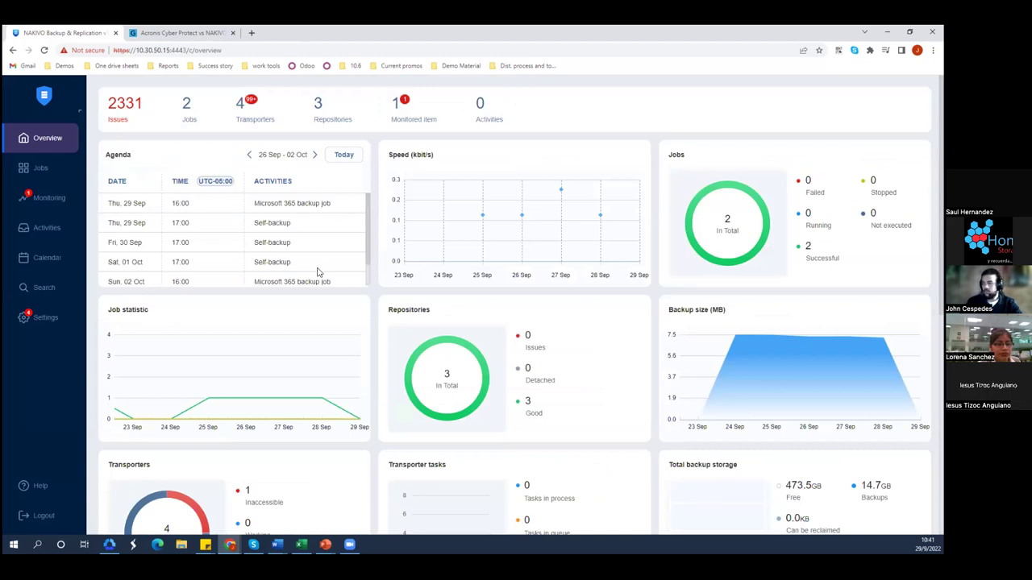
Step: Open the general Email Settings and review the SMTP fields and the available encryption types, keeping TLS, required
left_click(46, 319)
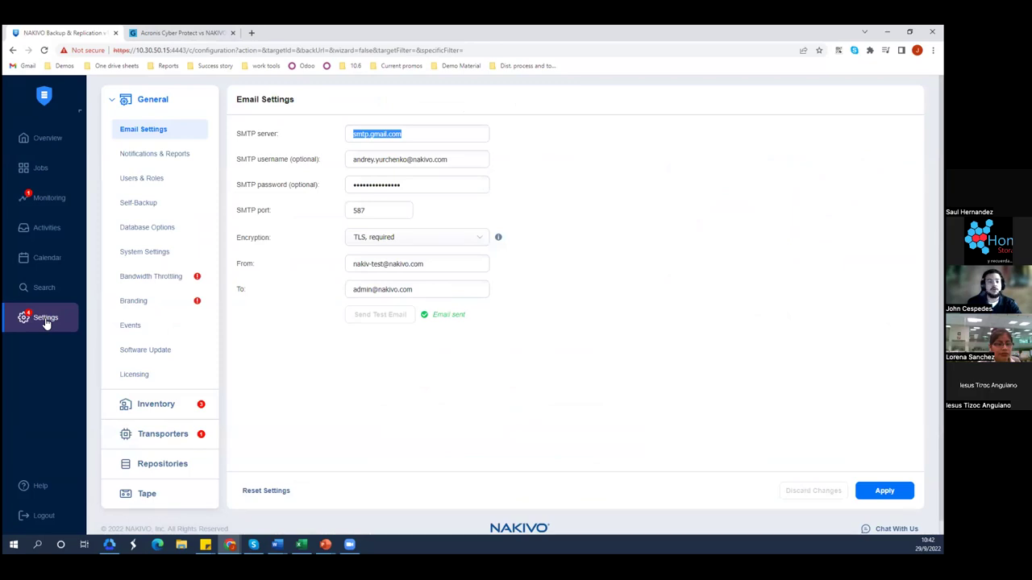
left_click(165, 130)
left_click(453, 160)
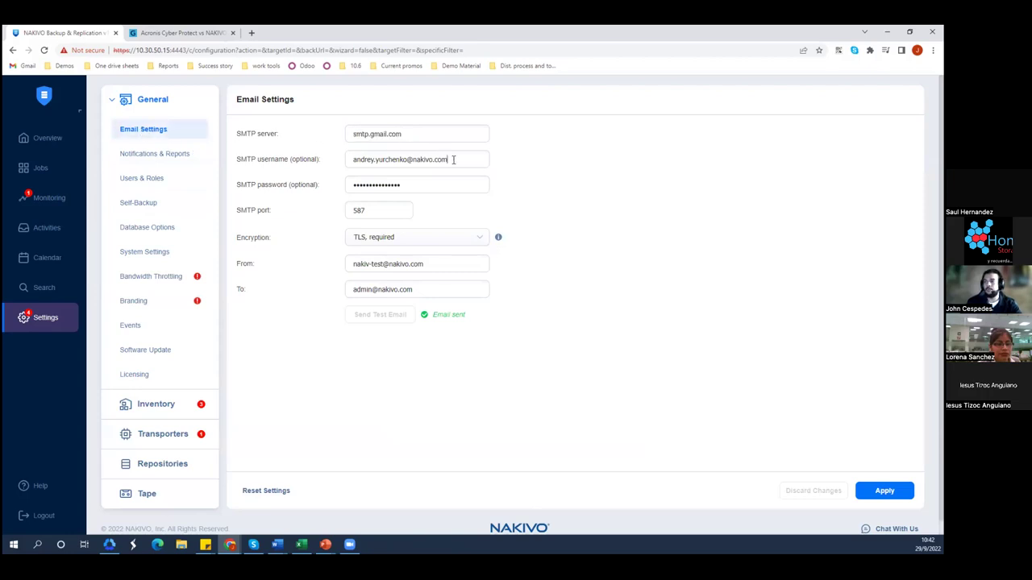
left_click(472, 245)
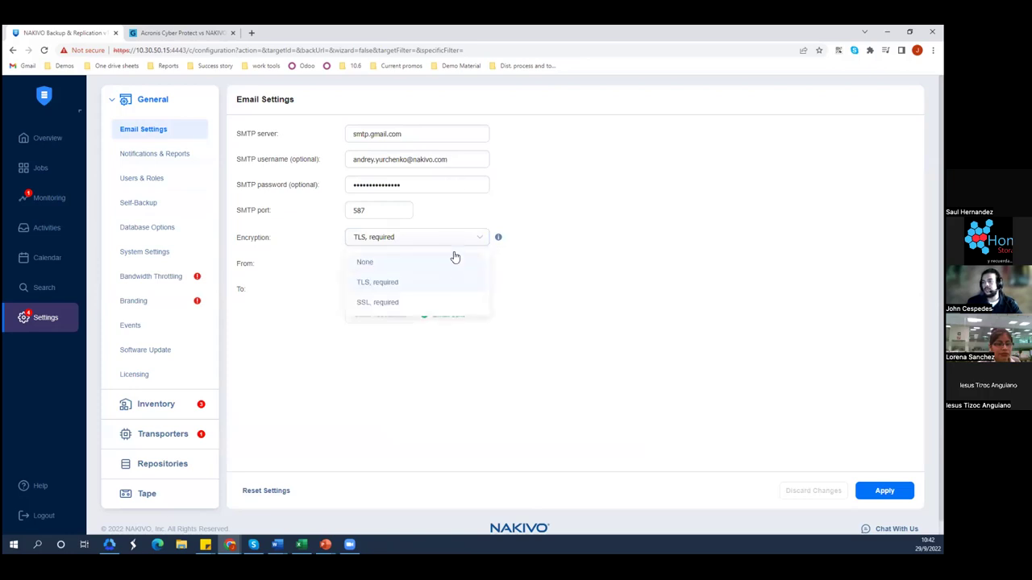
left_click(449, 239)
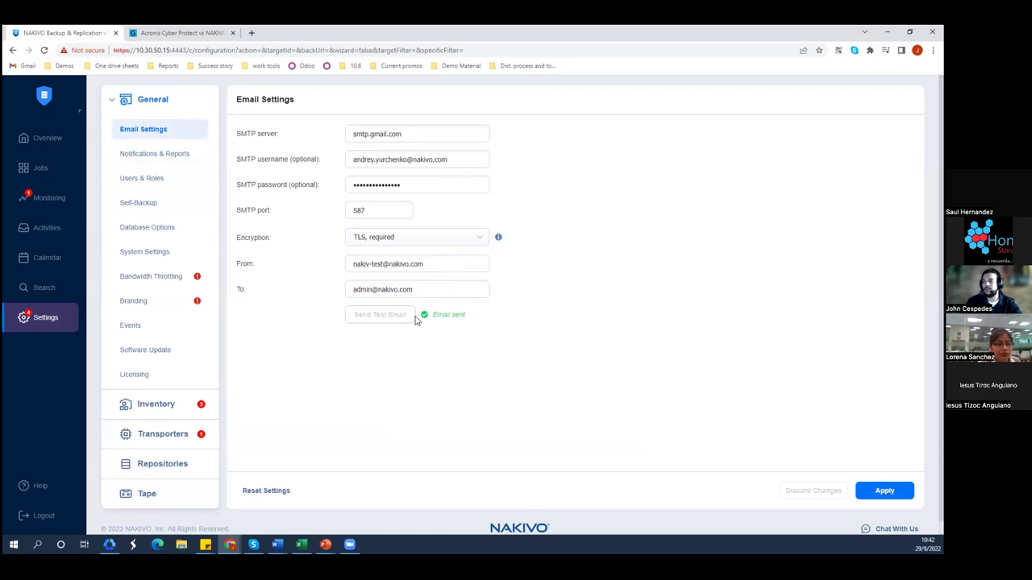
Step: In Notifications & Reports, enable warning and alarm (error) email notifications and go to the notification recipients field
left_click(182, 159)
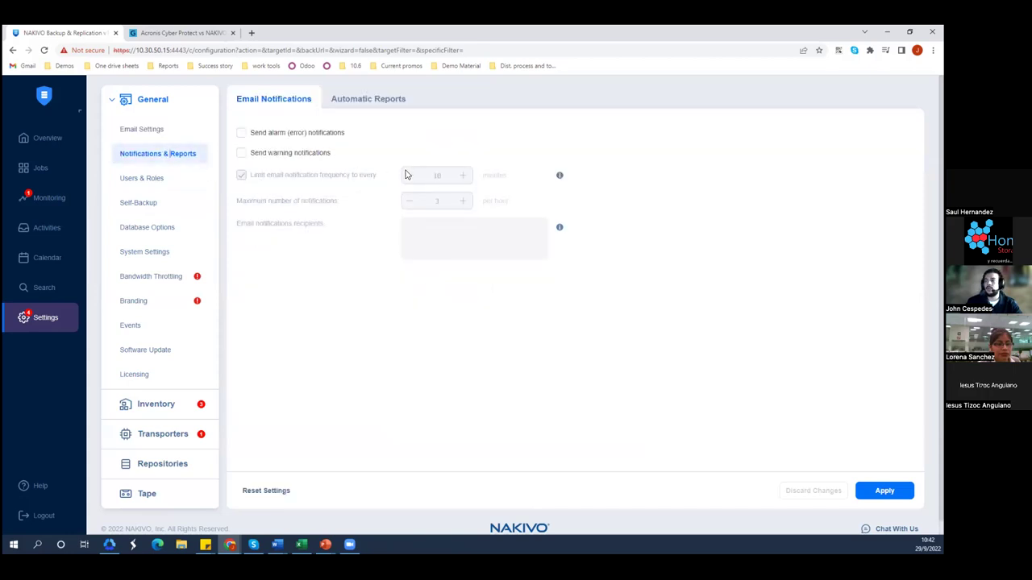
left_click(242, 154)
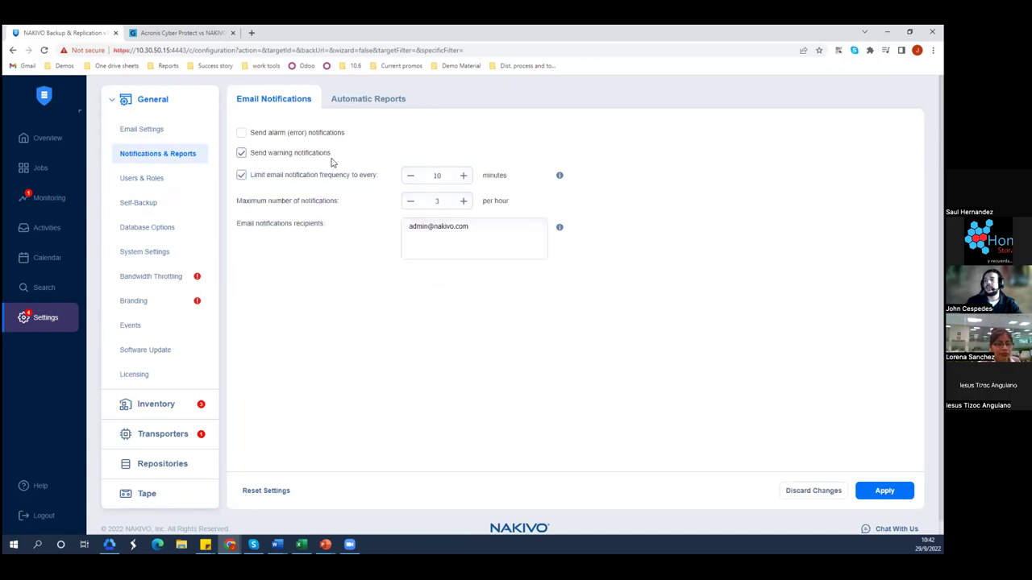
left_click(241, 134)
left_click(478, 232)
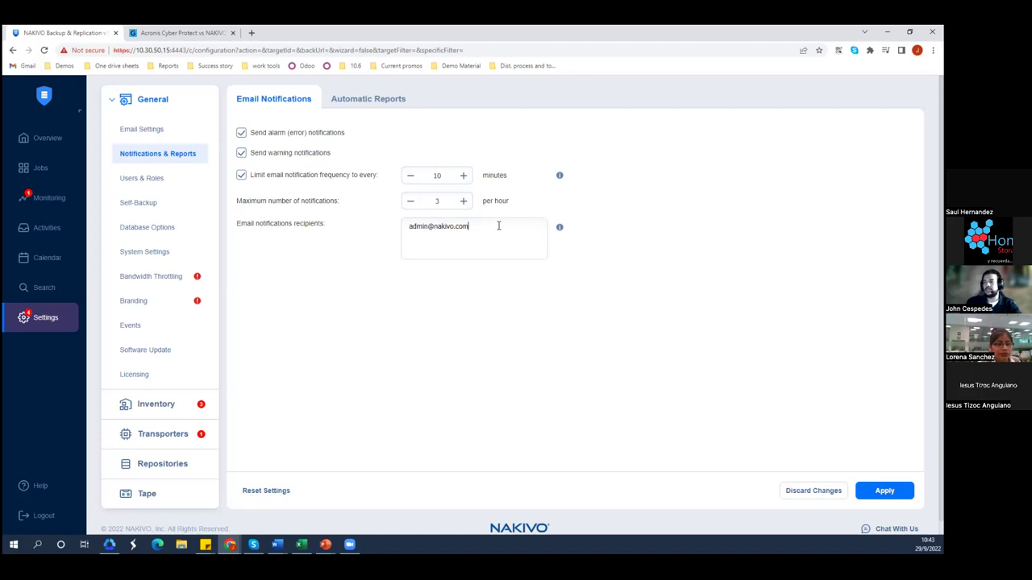
Step: Review the user accounts and the available roles in the Users & Roles settings, ending back at the user list
left_click(152, 181)
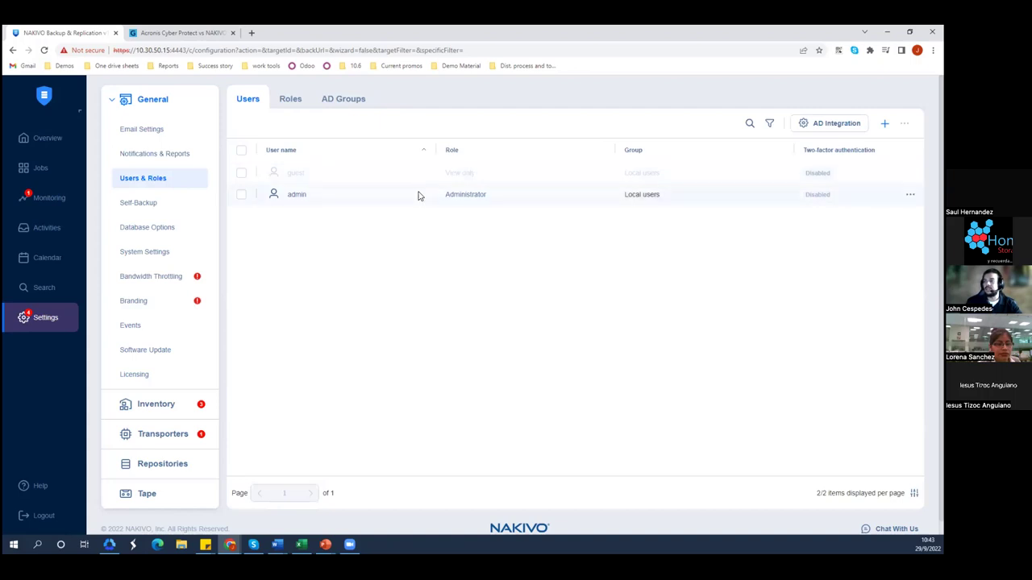
left_click(286, 99)
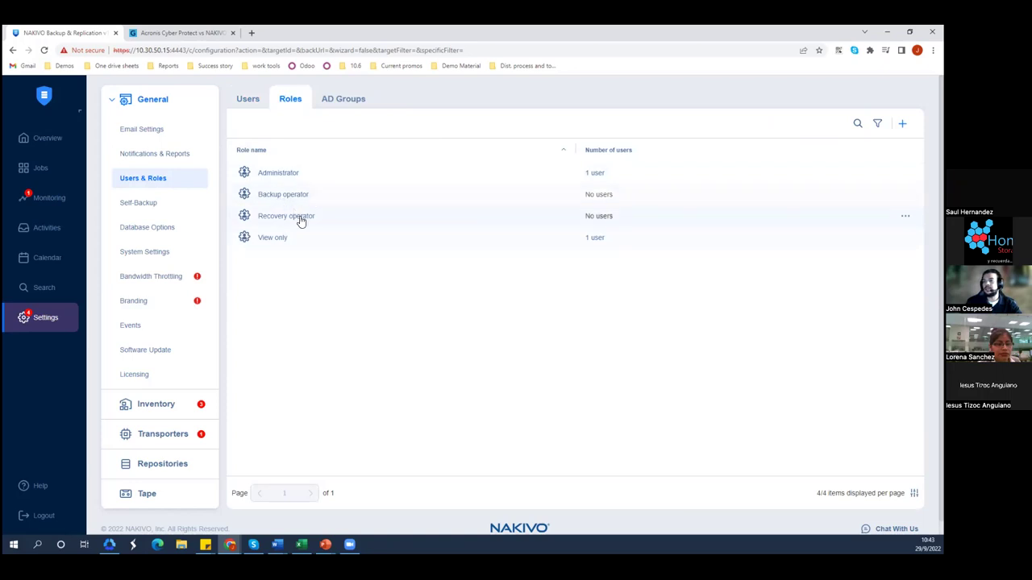
left_click(246, 103)
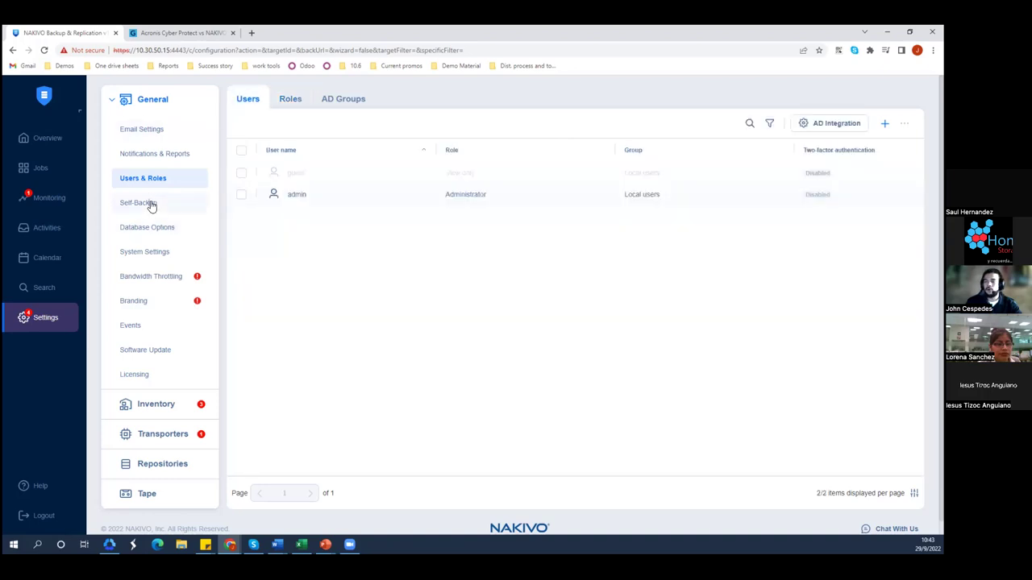
Step: Examine the Self-Backup settings, including the selected repositories, schedule, recovery point retention and encryption option
left_click(151, 207)
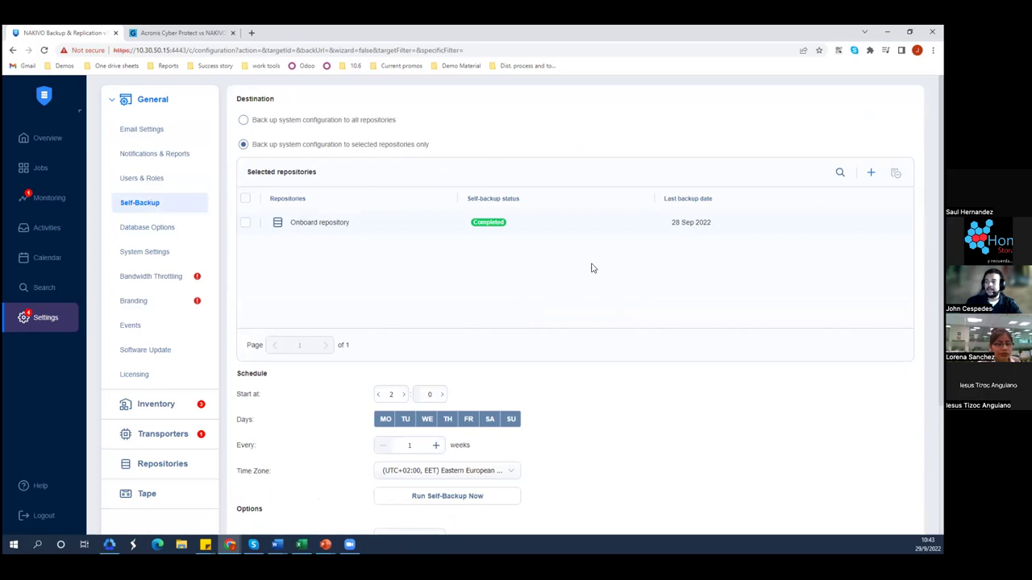
scroll(591, 268, "down", 3)
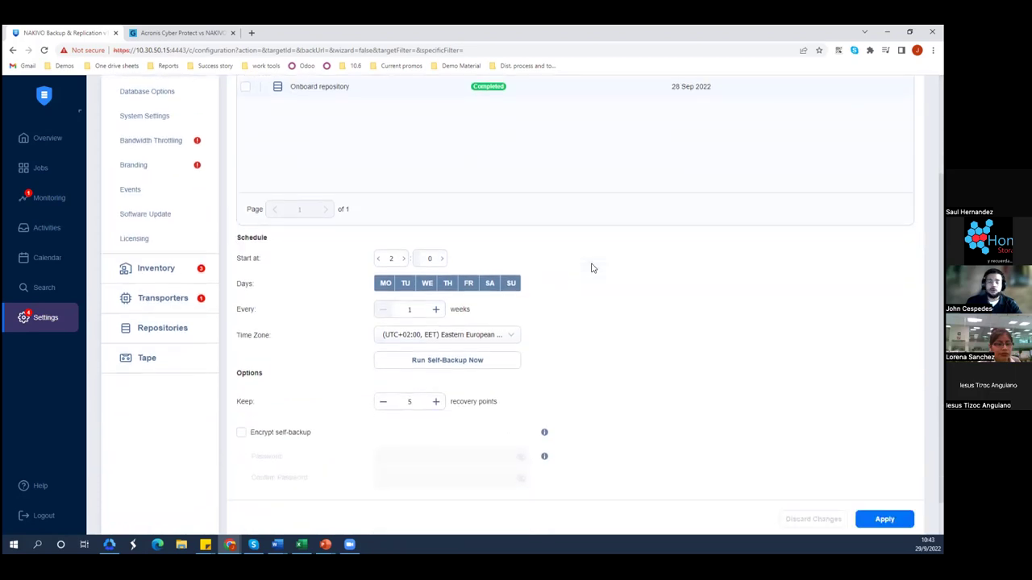
scroll(599, 268, "down", 1)
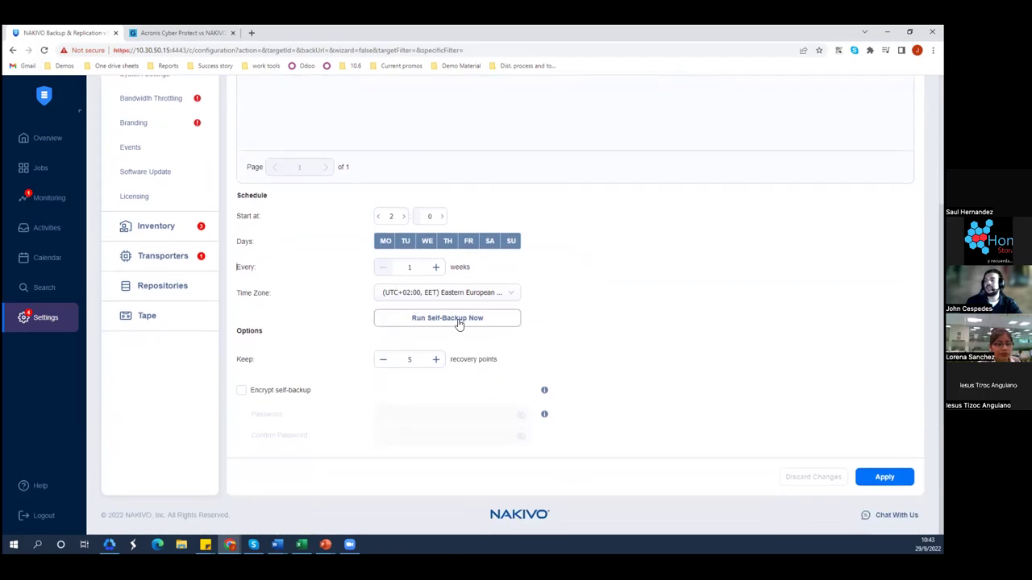
scroll(632, 330, "up", 1)
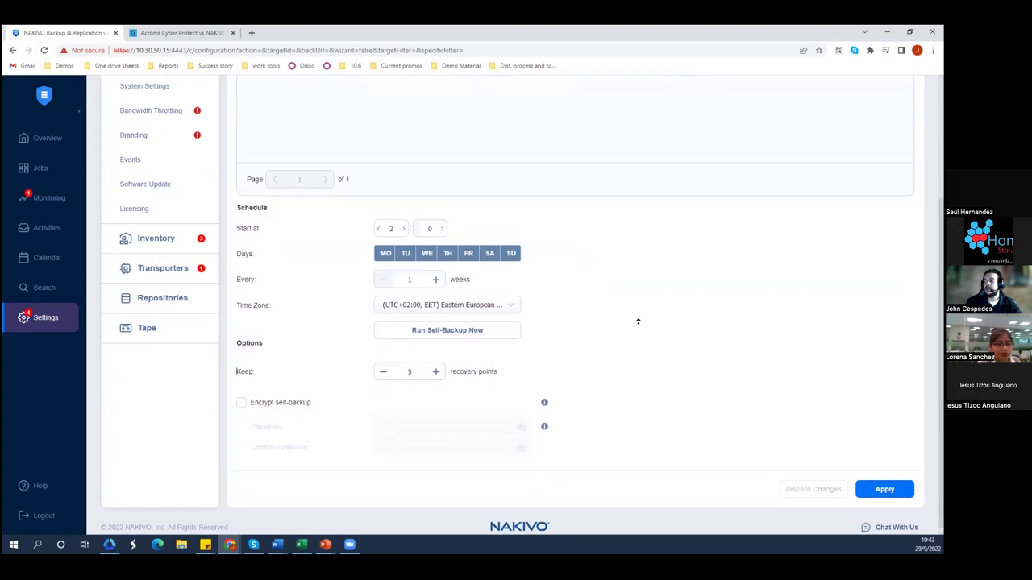
scroll(638, 321, "up", 1)
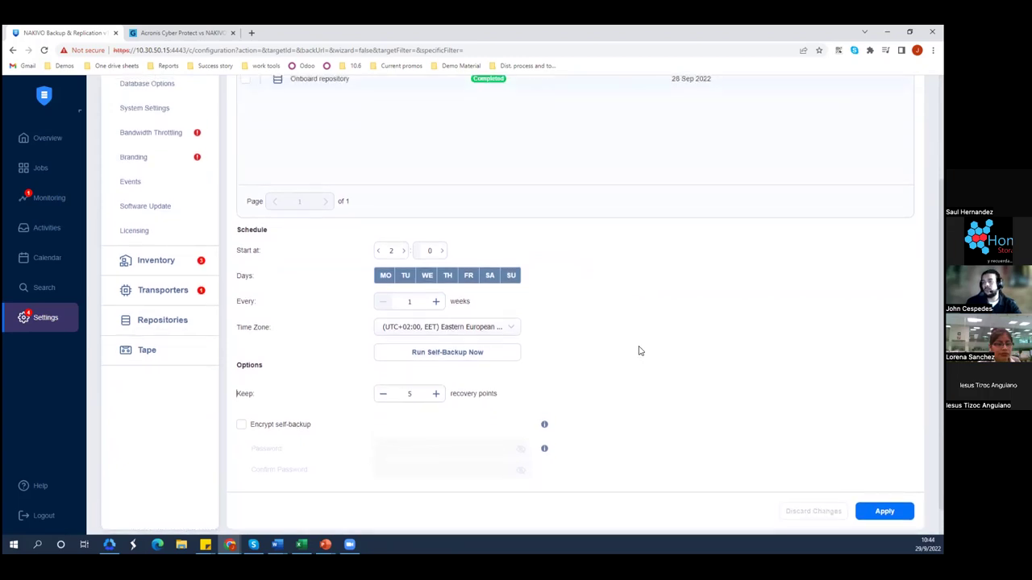
scroll(140, 182, "up", 2)
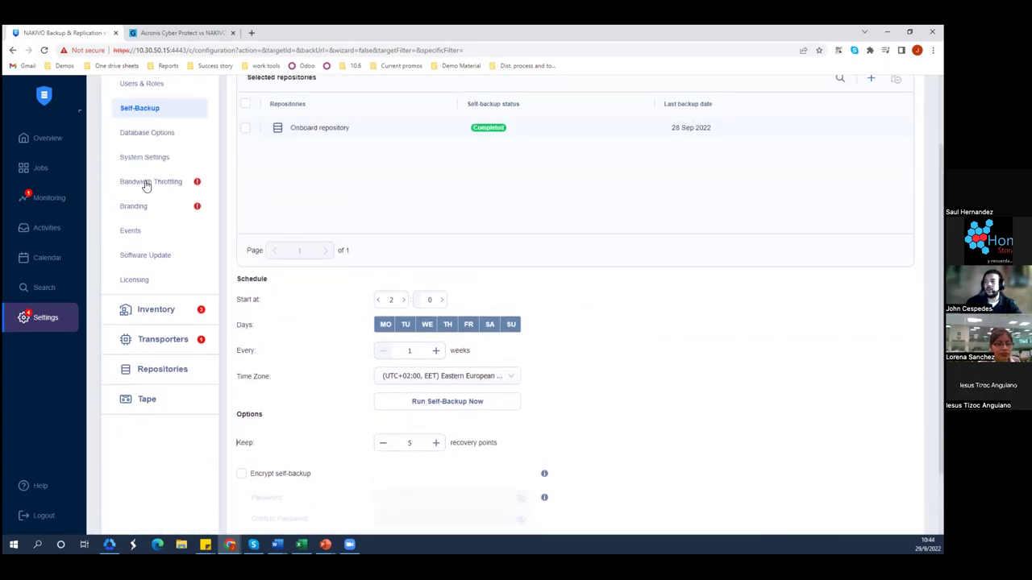
scroll(146, 184, "up", 2)
Step: Open the Database Options settings and view the available database types without changing the Internal selection
left_click(146, 184)
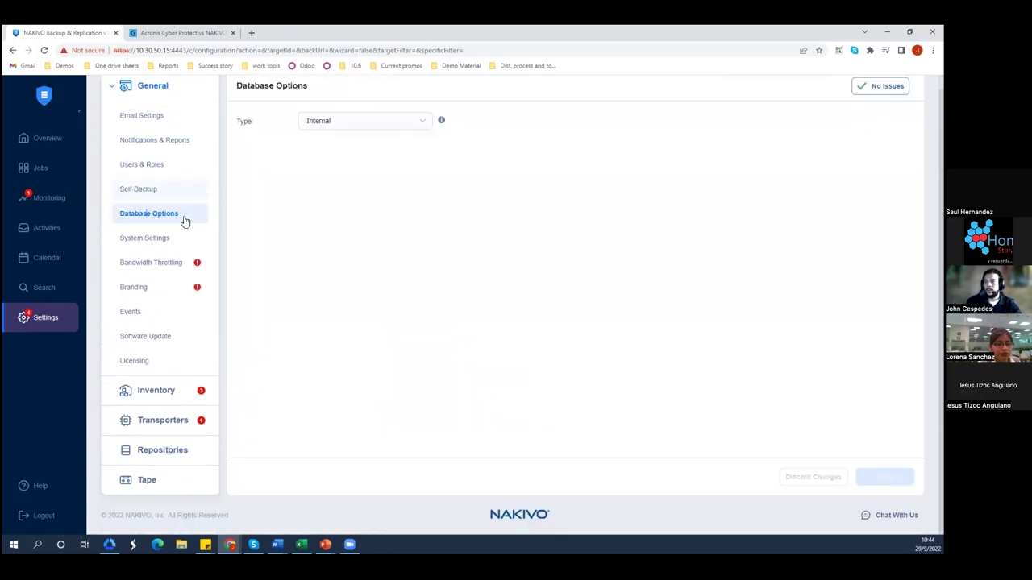
left_click(424, 122)
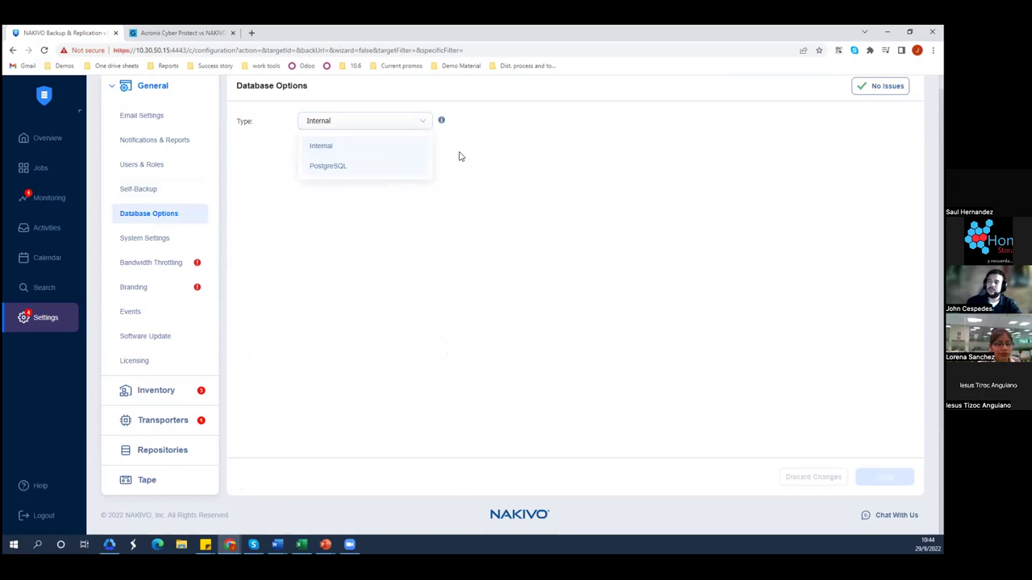
left_click(505, 167)
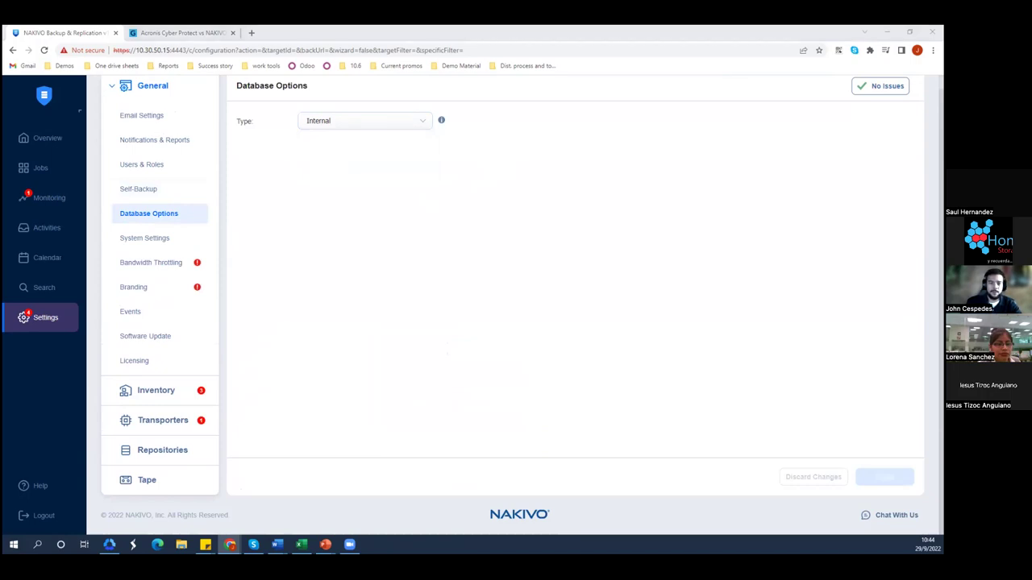
scroll(427, 166, "up", 1)
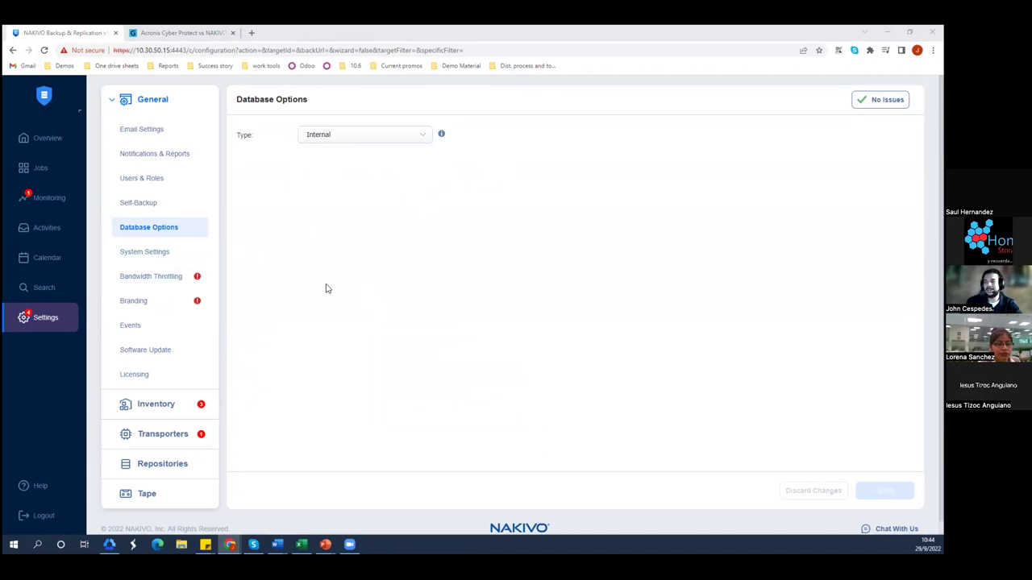
scroll(148, 237, "down", 1)
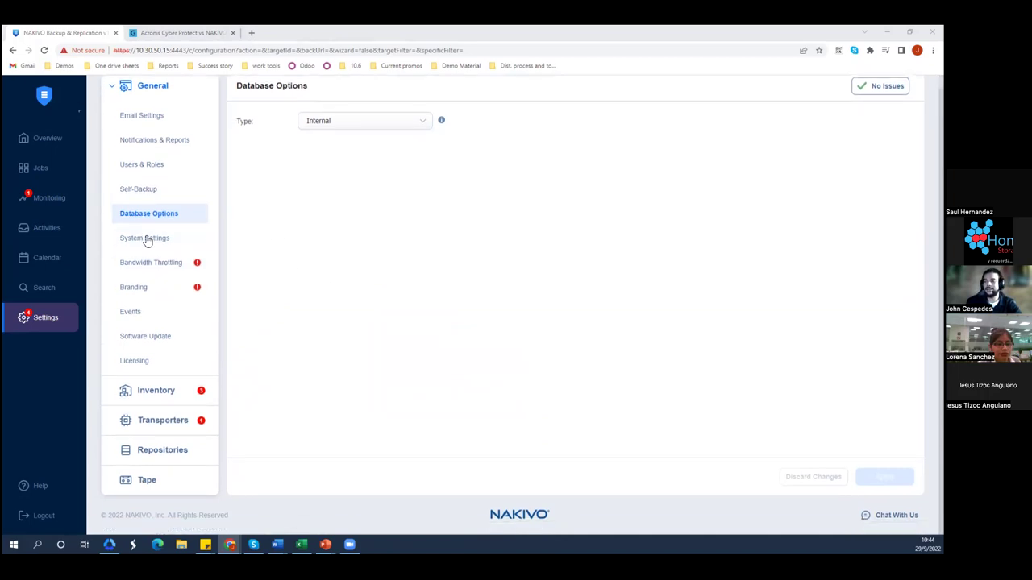
Step: Review the System Settings configuration options and the Bandwidth Throttling rules
left_click(145, 238)
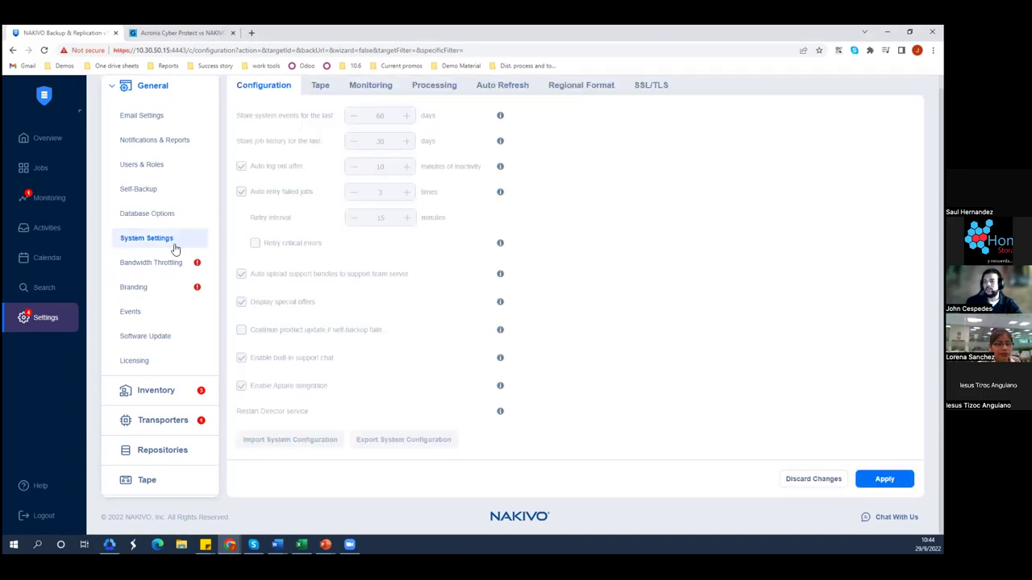
scroll(371, 210, "up", 1)
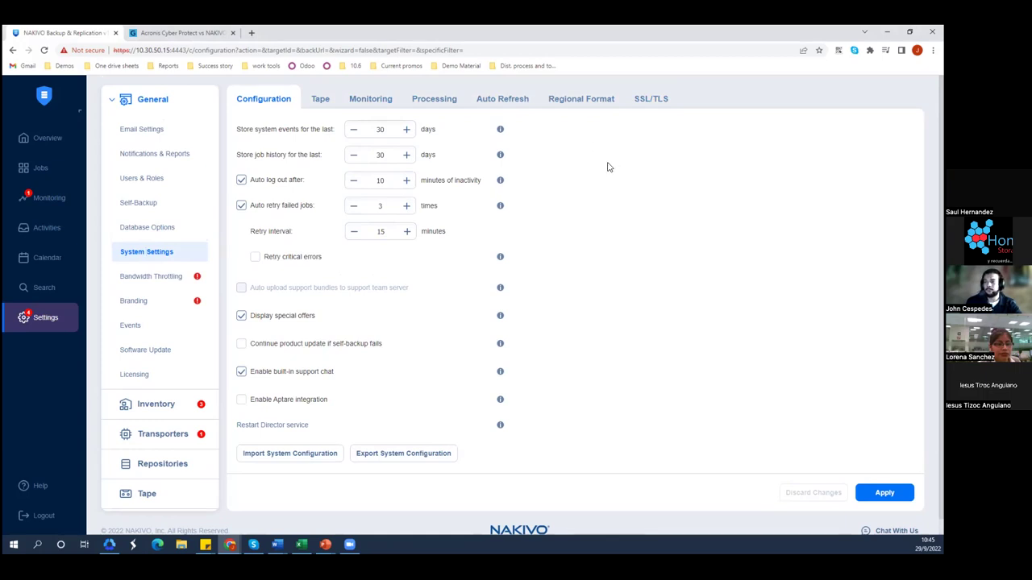
left_click(161, 282)
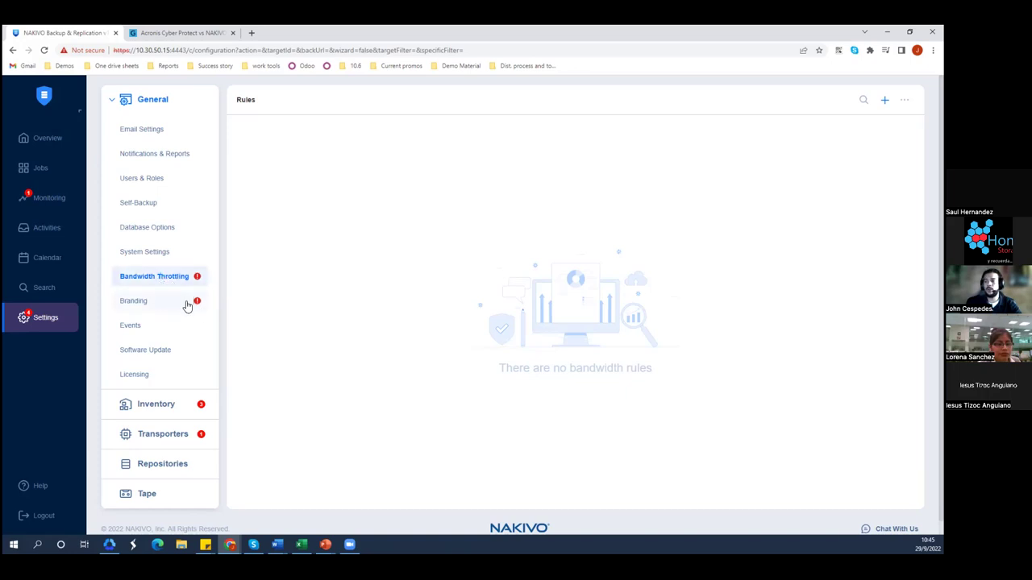
Step: From the Inventory settings, start adding a Virtual platform item of type VMware vCenter or ESXi host
left_click(187, 306)
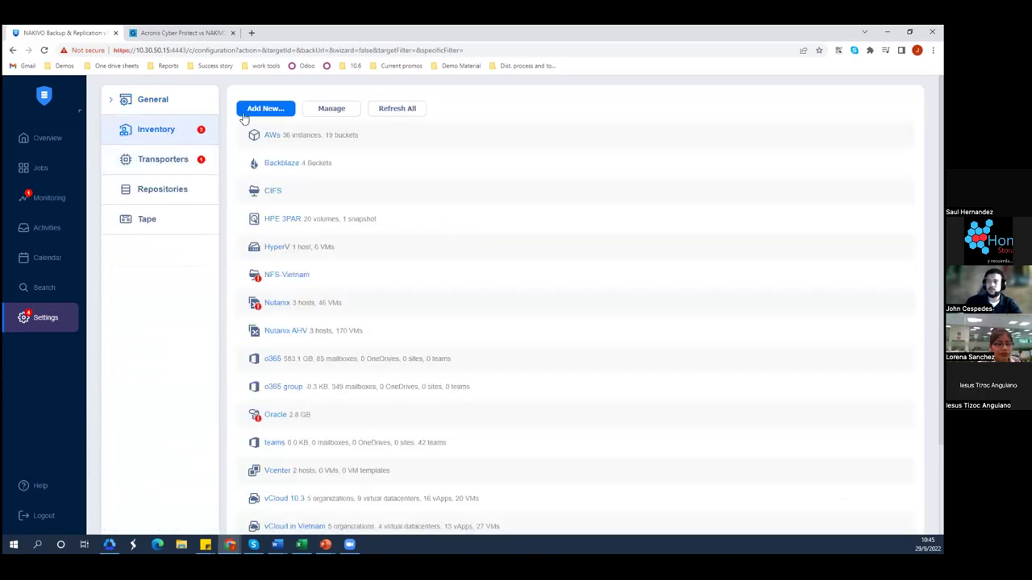
left_click(260, 111)
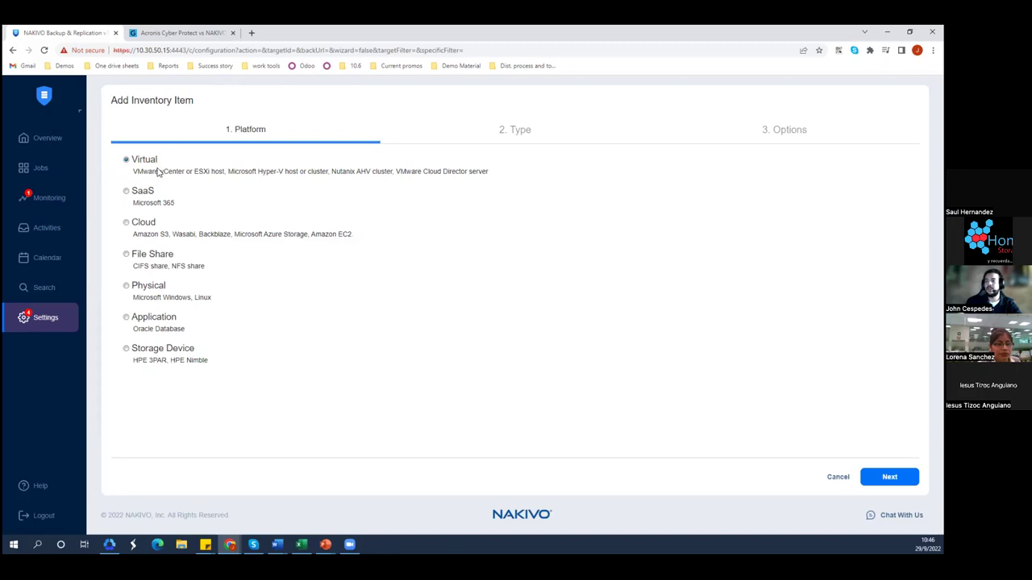
left_click(889, 476)
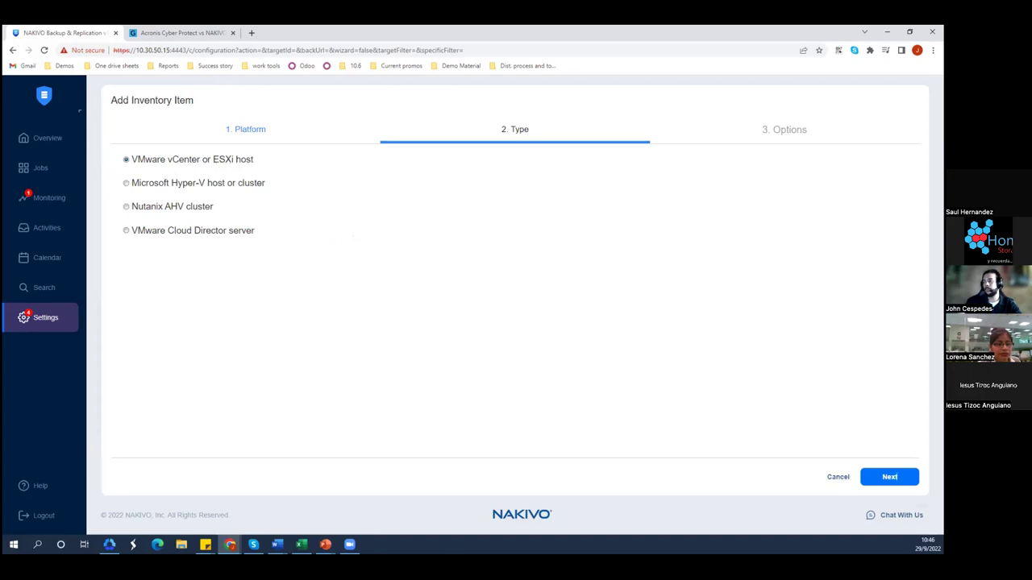
key("Return")
Step: Go through the new VMware item's display name, hostname or IP, username and password fields, leaving them empty
left_click(234, 162)
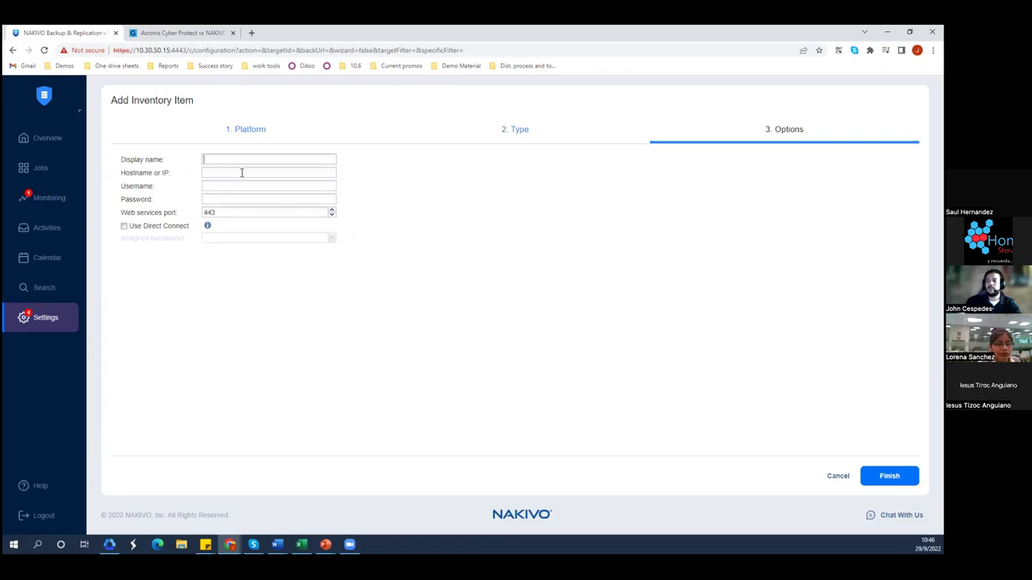
left_click(242, 172)
left_click(246, 187)
left_click(242, 200)
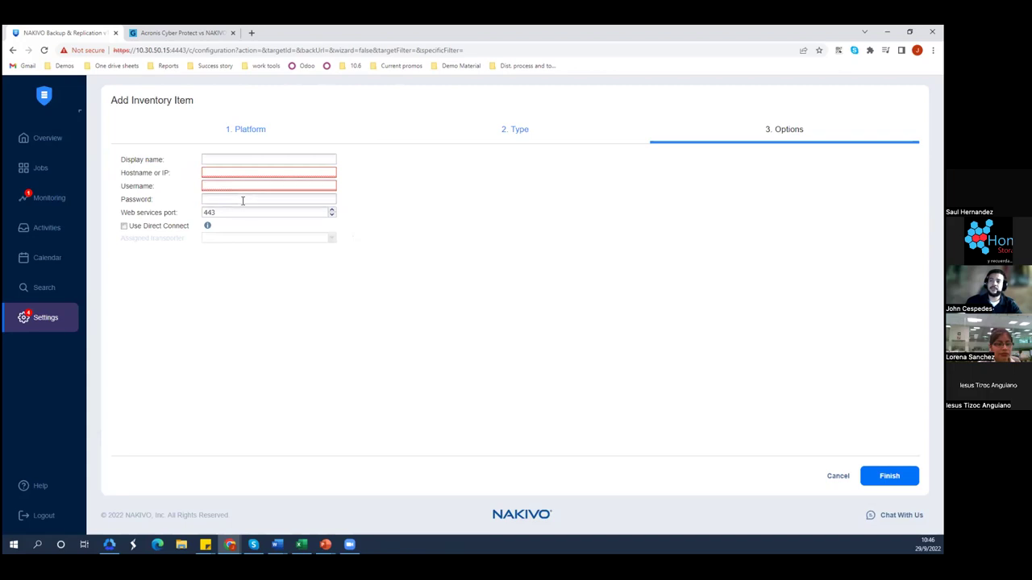
Step: Try web services port 436 for the VMware item and close the Add Inventory Item wizard, discarding its changes
left_click(332, 218)
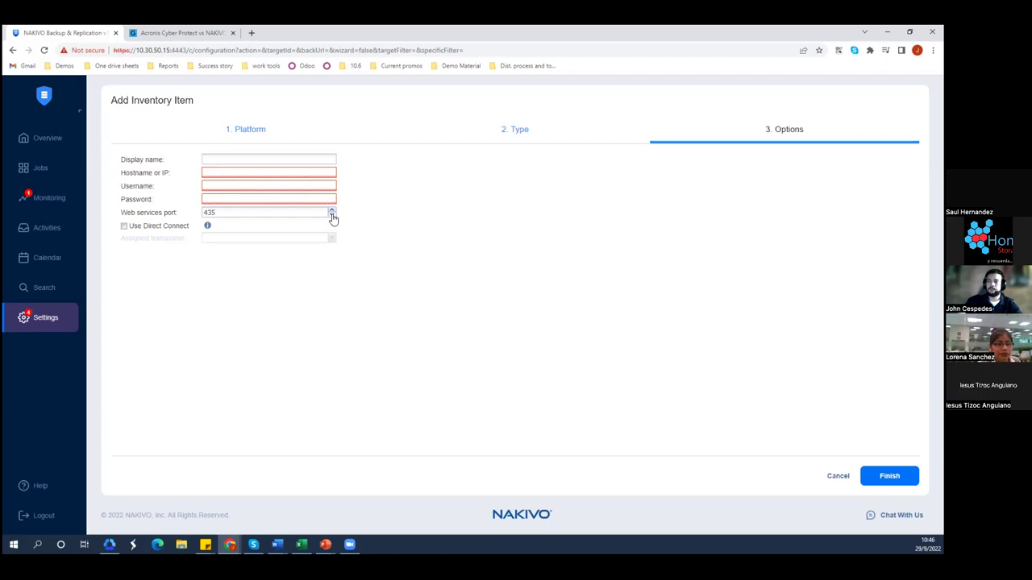
left_click(332, 211)
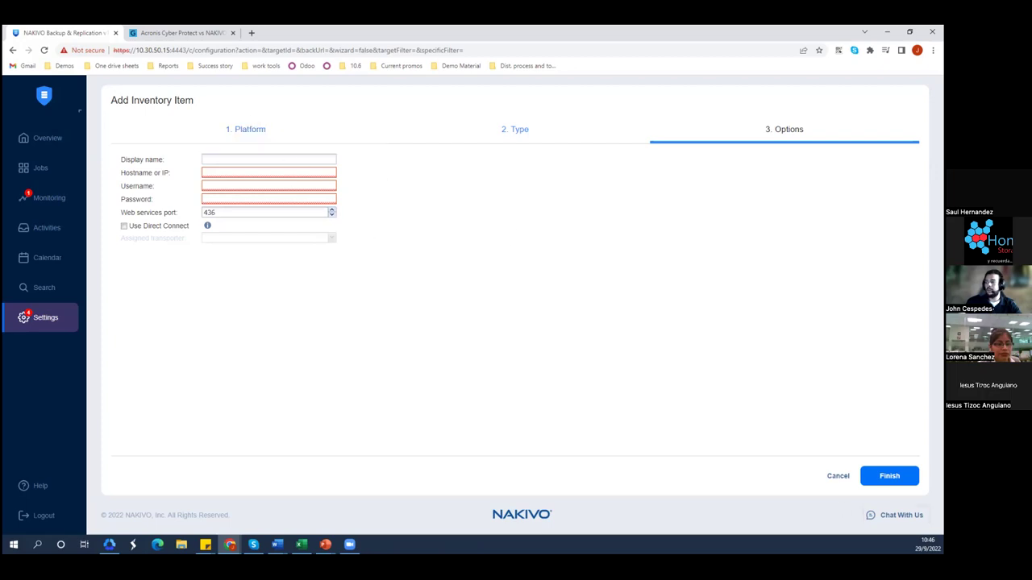
left_click(838, 478)
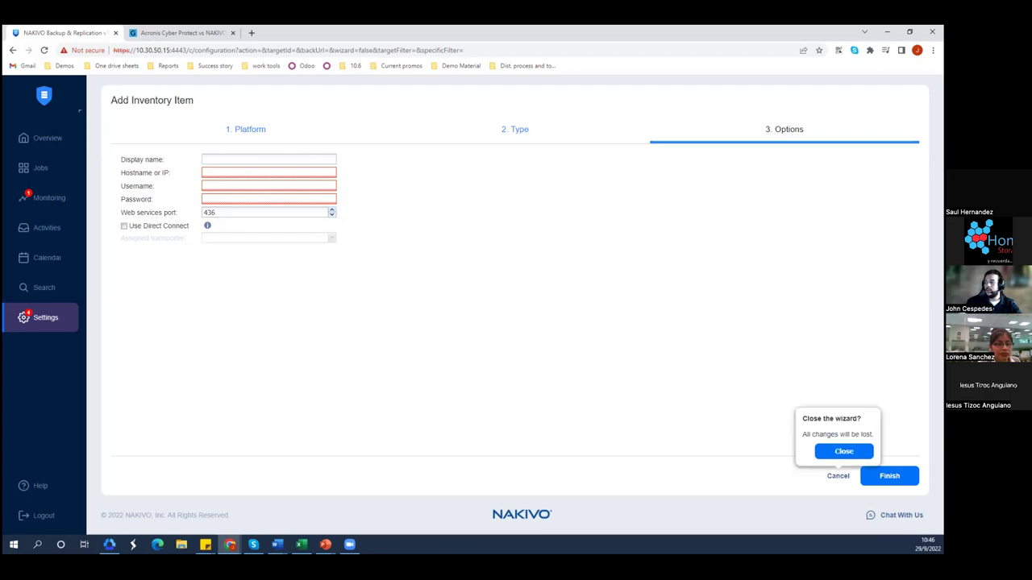
left_click(844, 452)
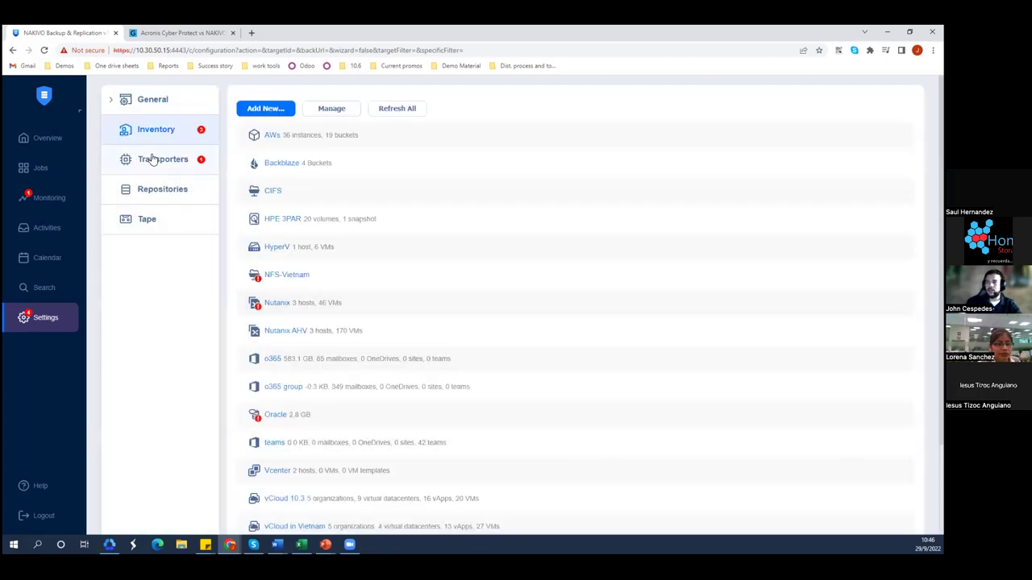
Step: Review the Transporters and Repositories settings, including the choices for adding a backup repository
left_click(153, 159)
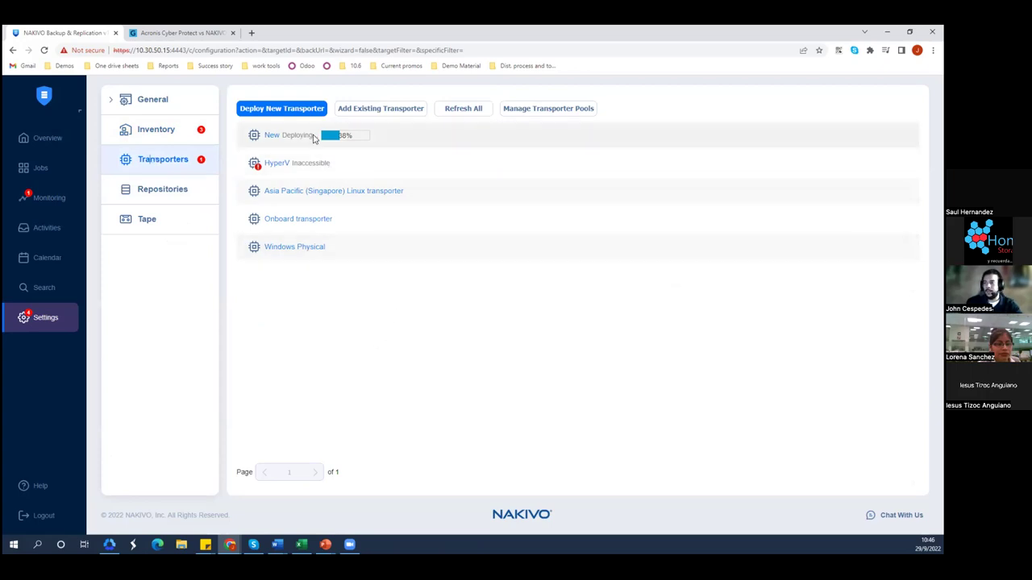
left_click(197, 202)
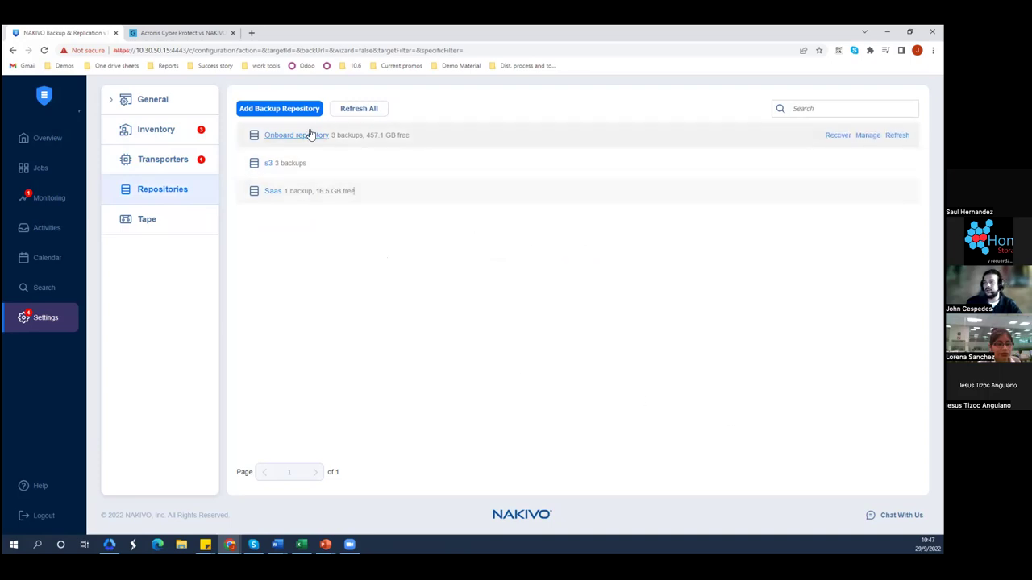
left_click(268, 111)
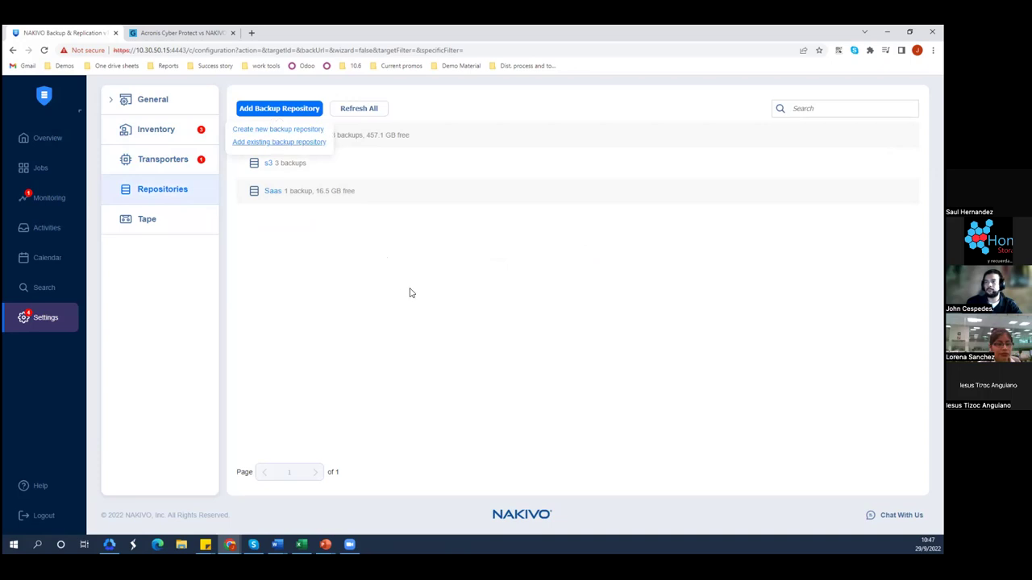
Step: From the Jobs overview, start creating a backup job for VMware vSphere
left_click(37, 140)
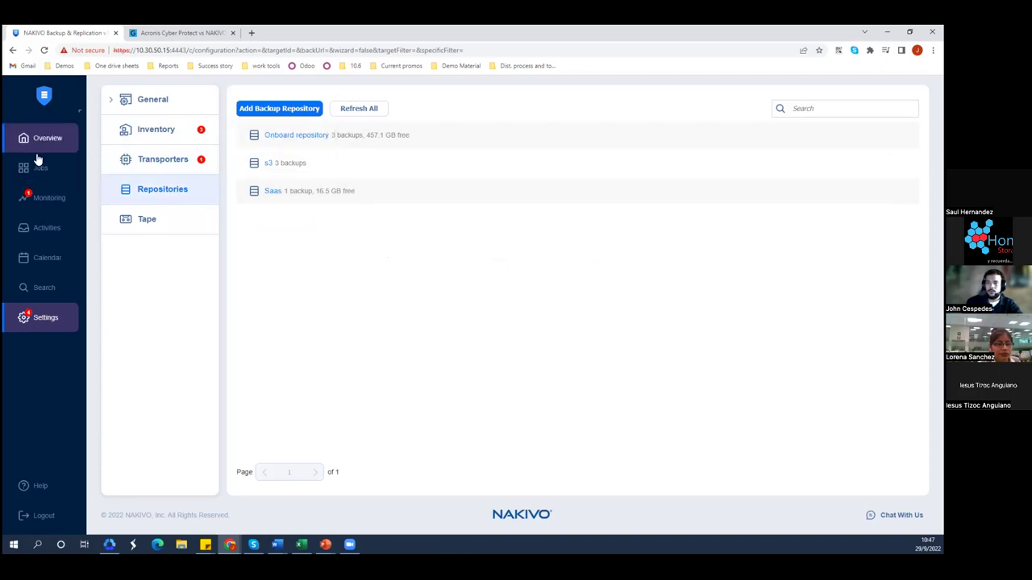
left_click(42, 168)
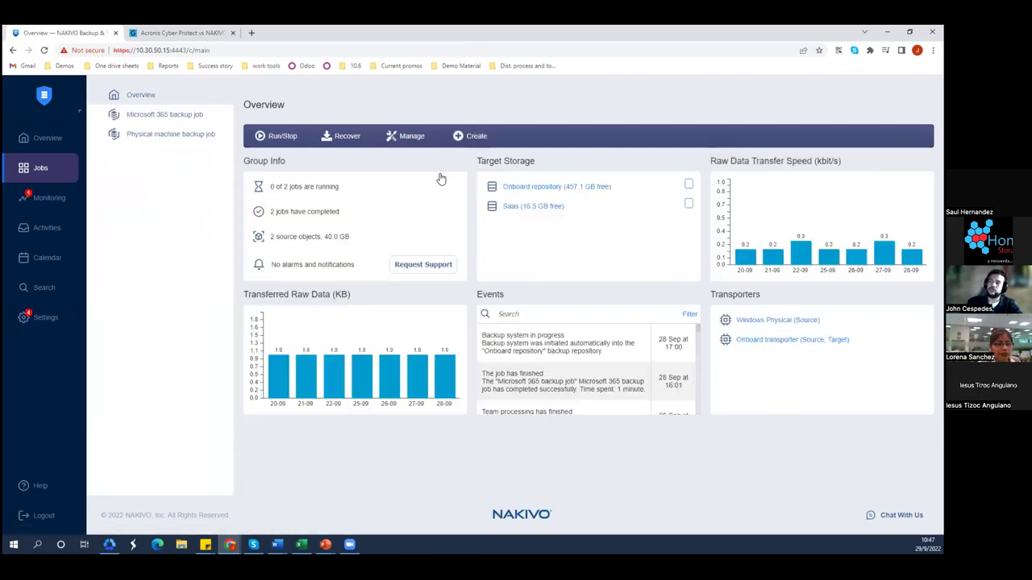
left_click(470, 136)
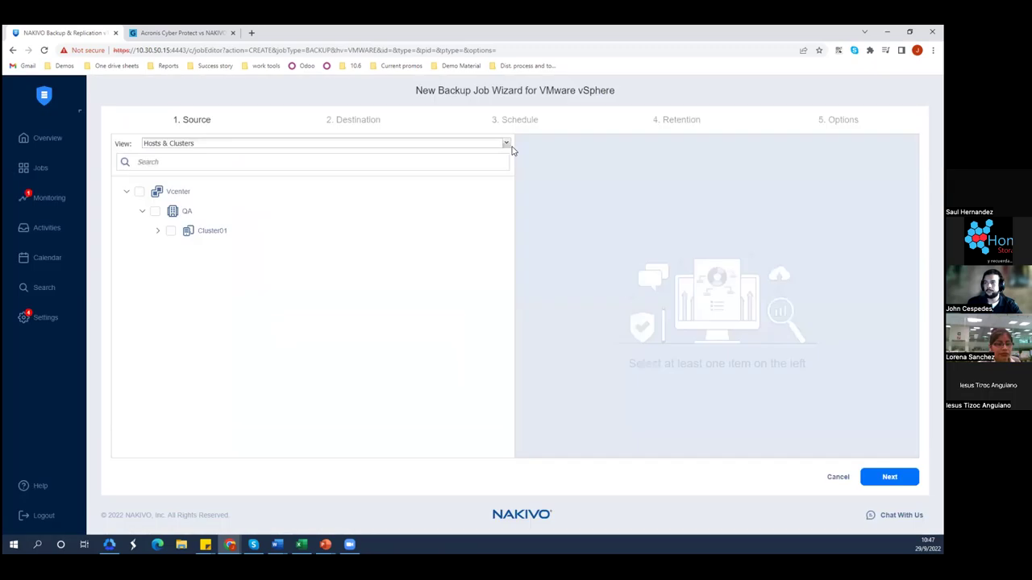
Step: Add the TS and SY resource pools under Cluster01 as the job's sources and continue to the destination settings
left_click(138, 193)
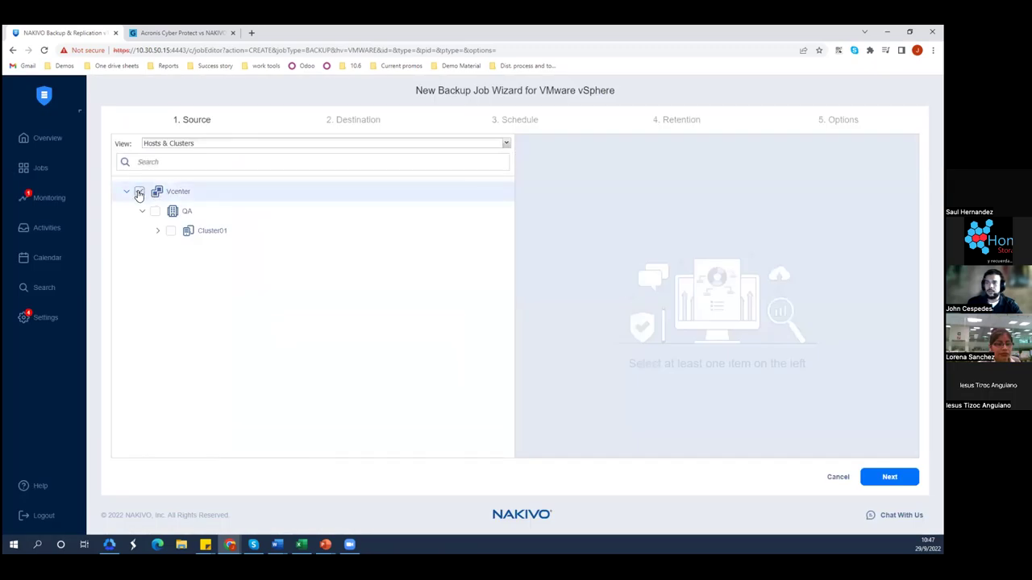
left_click(138, 193)
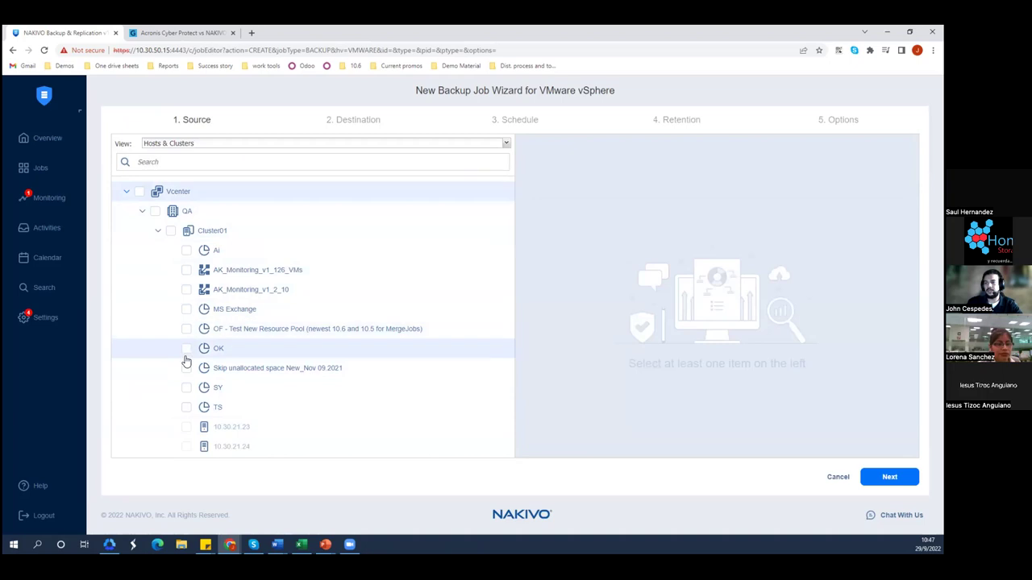
left_click(187, 407)
left_click(187, 389)
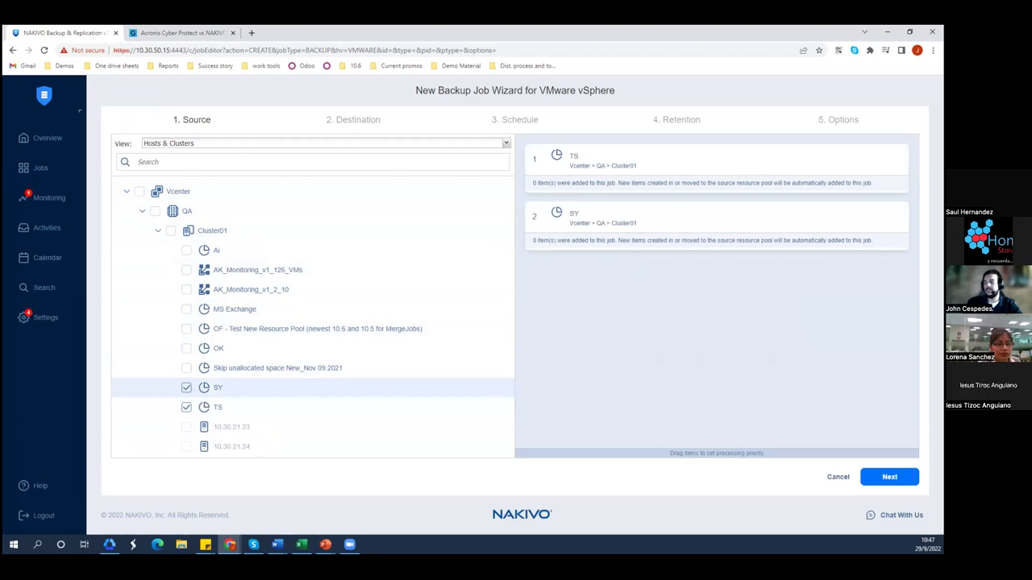
left_click(889, 477)
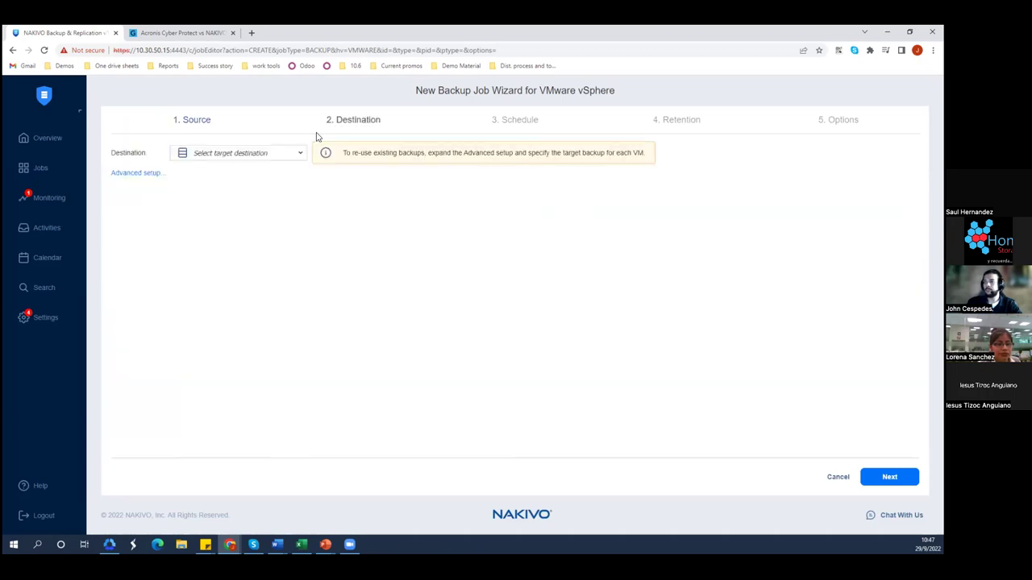
Step: Set the backup destination to Onboard repository and continue to the schedule settings
left_click(302, 154)
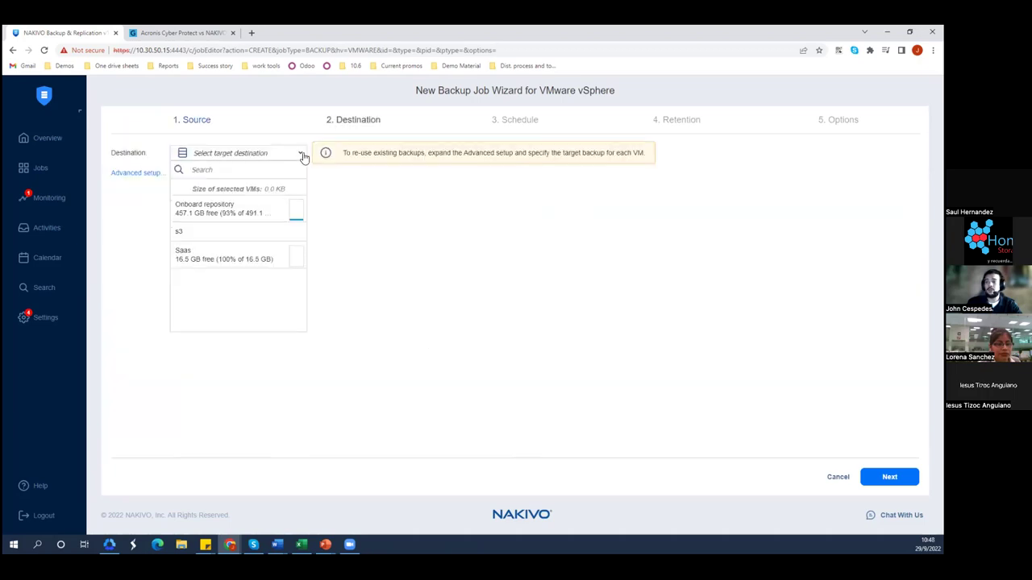
left_click(252, 213)
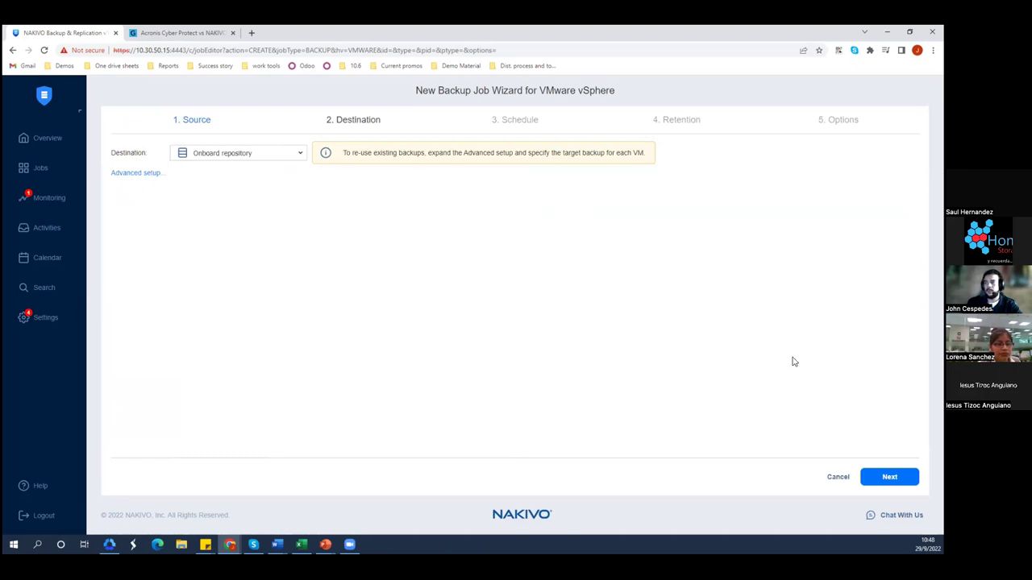
left_click(890, 477)
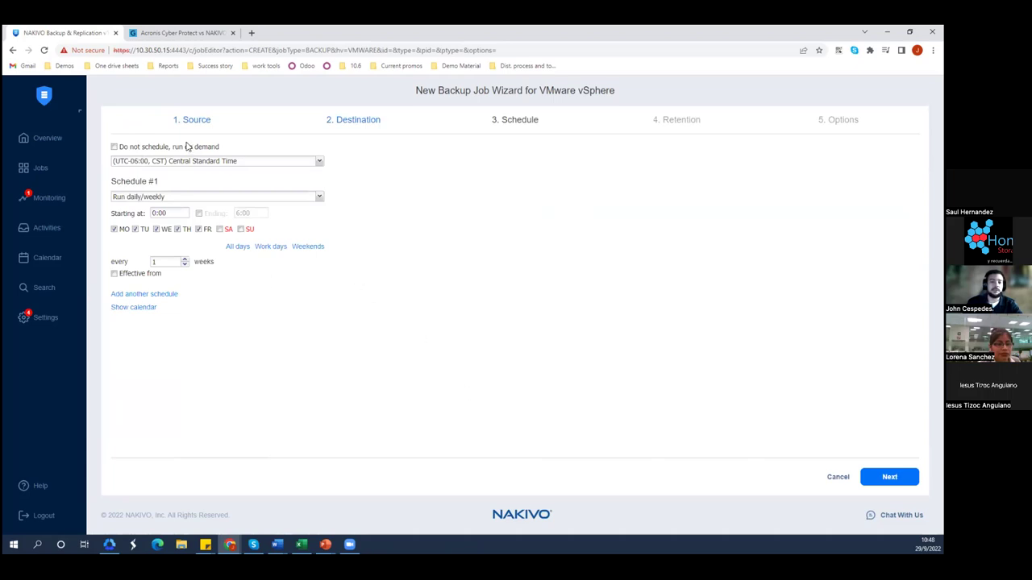
Step: Review the schedule types and the weekly job calendar, and set the job to run on demand without a schedule
left_click(194, 199)
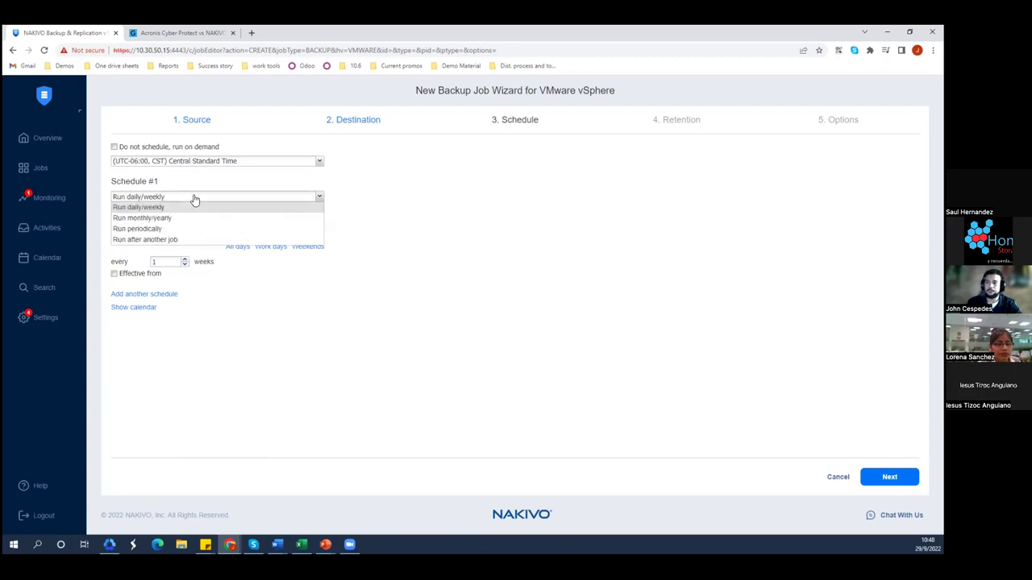
left_click(193, 208)
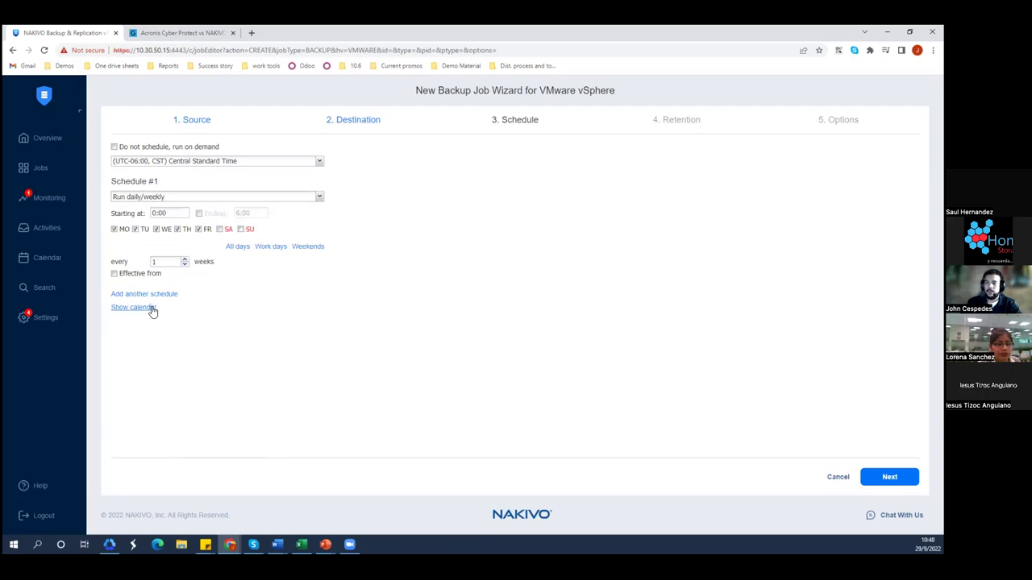
left_click(133, 307)
scroll(540, 354, "down", 2)
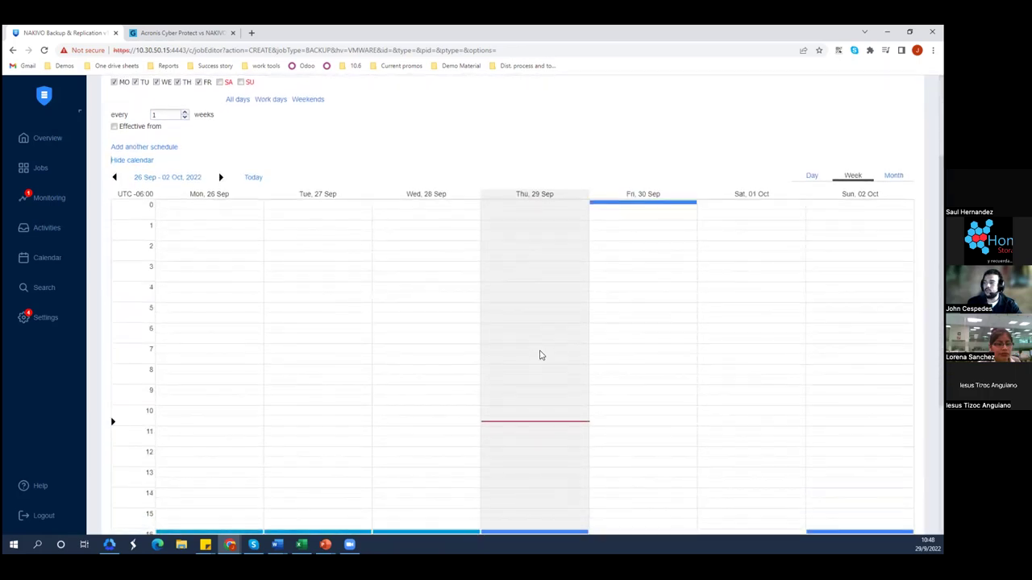
scroll(540, 355, "down", 2)
scroll(540, 355, "up", 2)
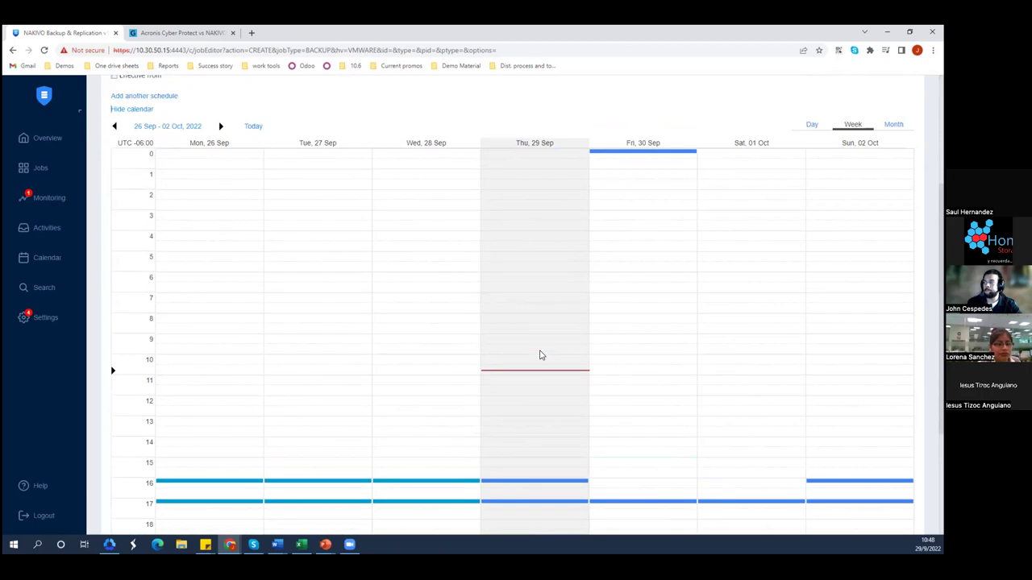
scroll(541, 355, "up", 2)
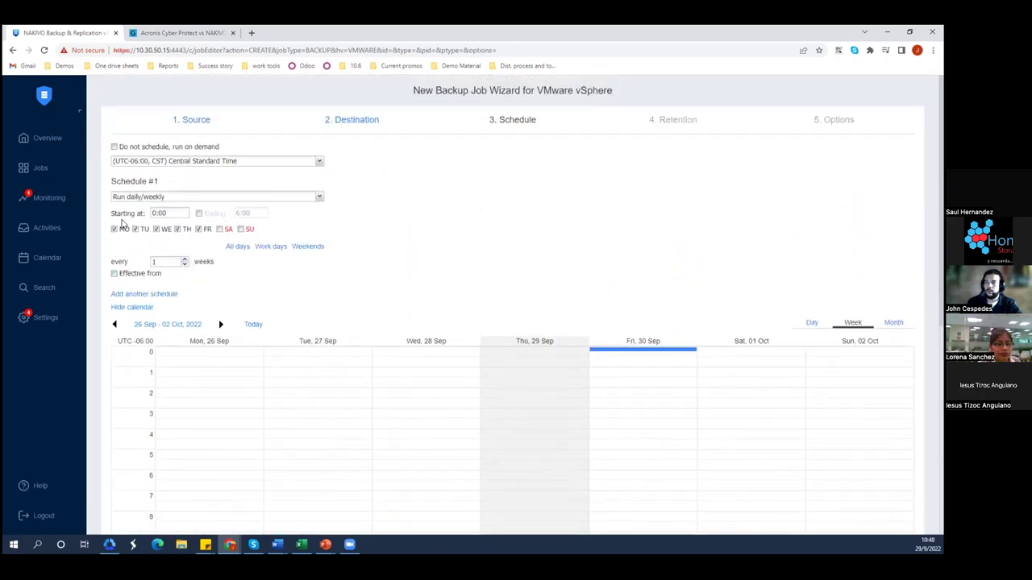
left_click(116, 149)
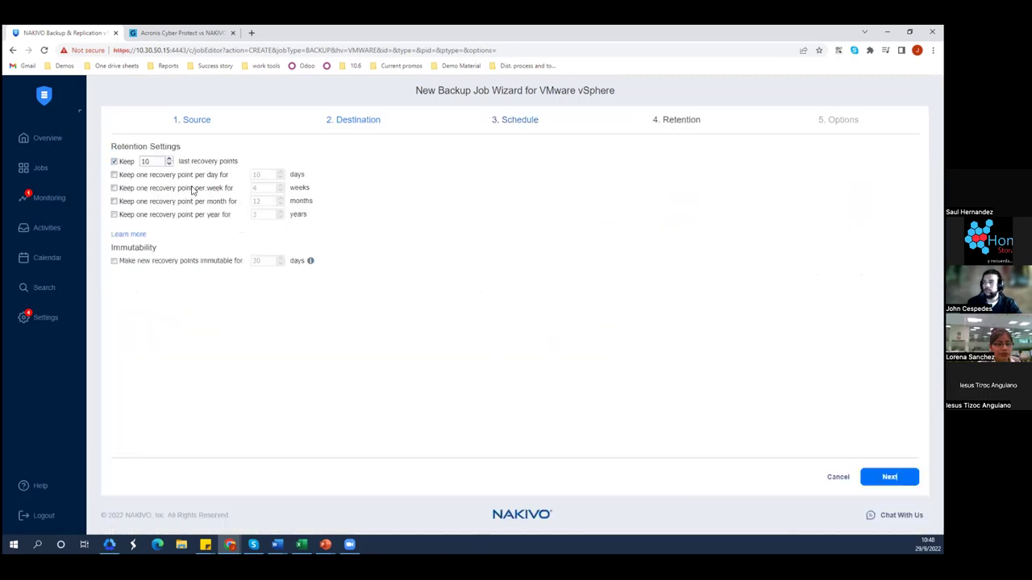
Step: Make new recovery points immutable for 365 days and continue to the job options
double_click(150, 161)
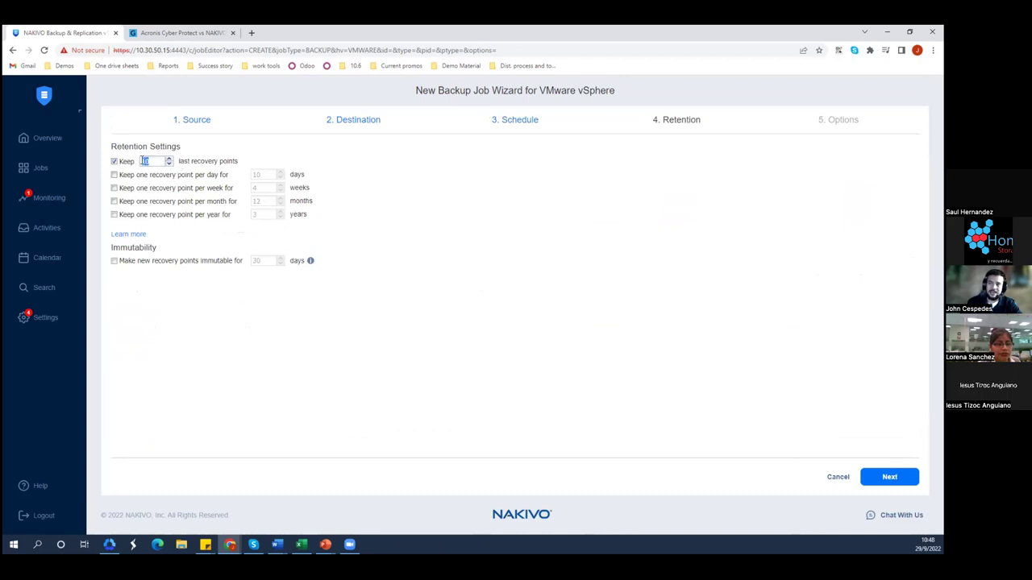
left_click(237, 166)
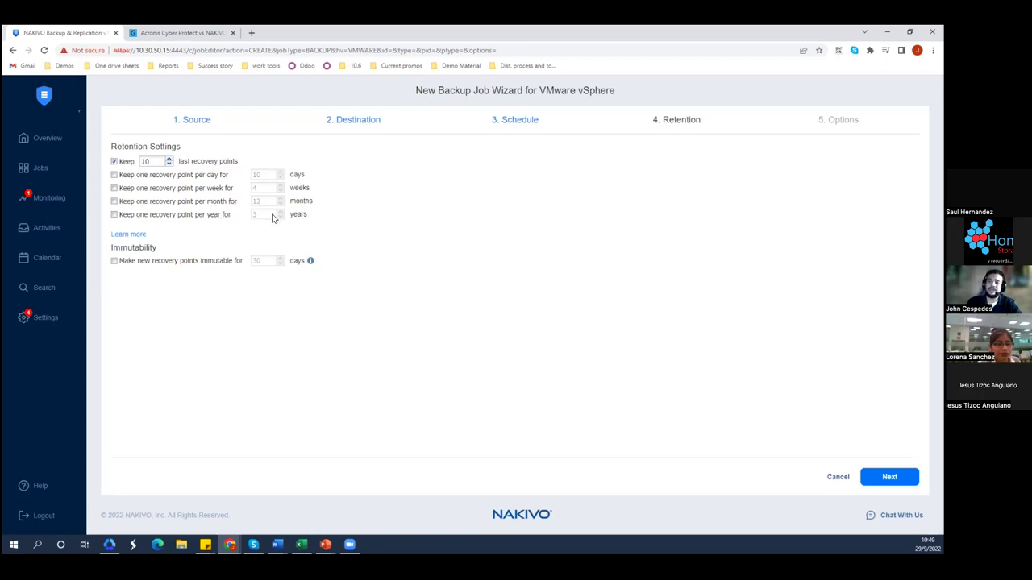
left_click(115, 262)
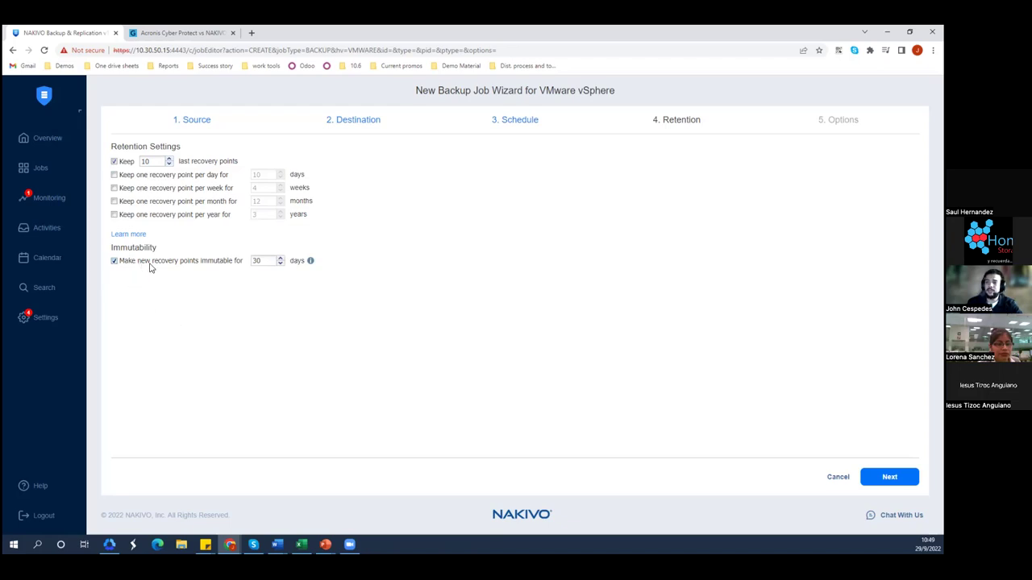
double_click(256, 260)
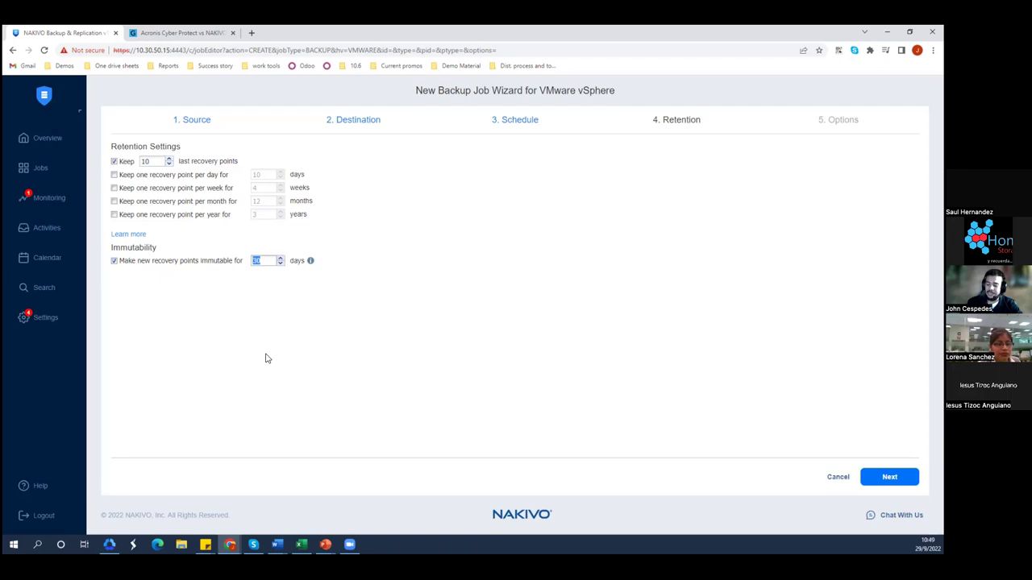
type("3")
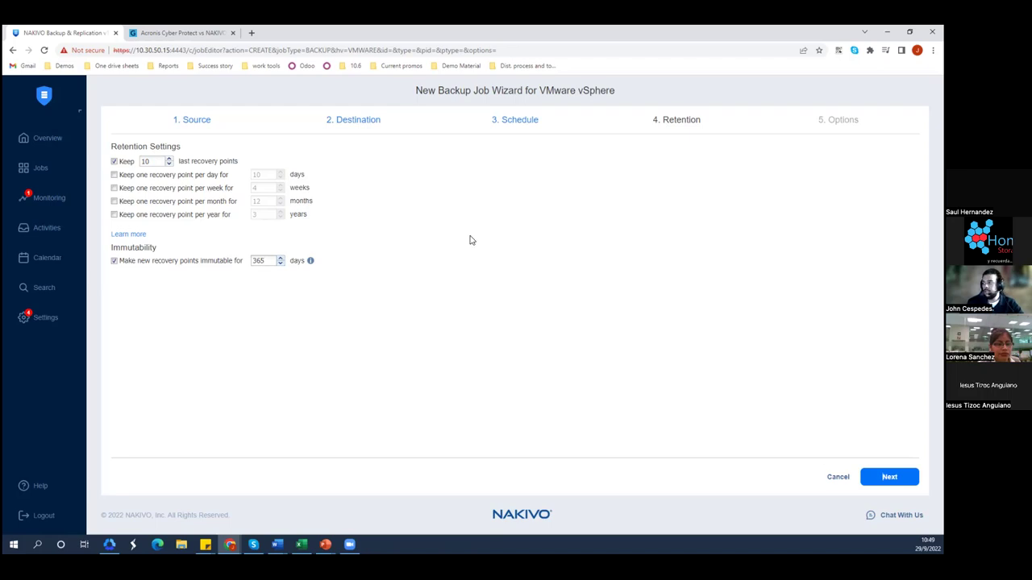
key("Return")
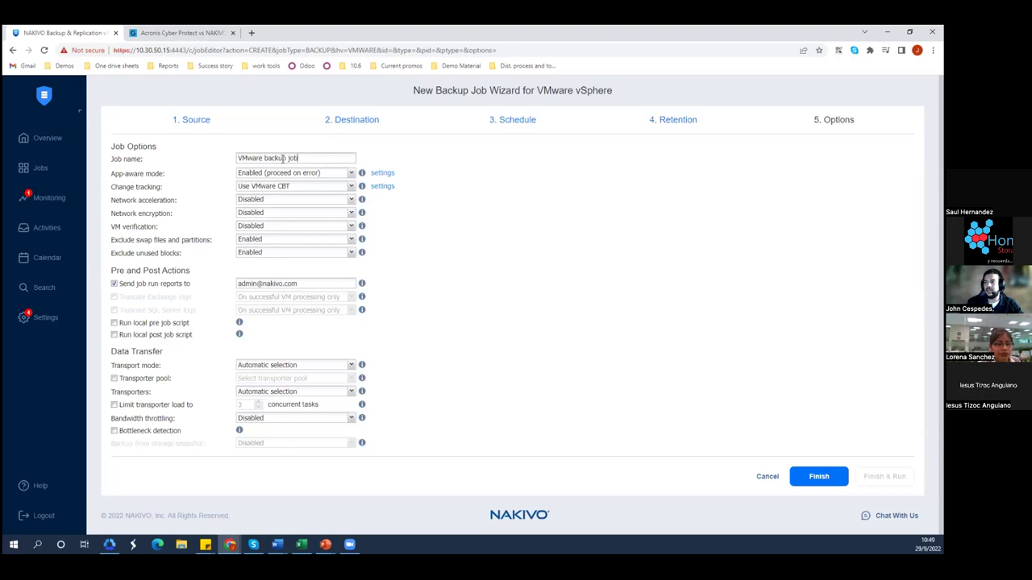
Step: View the available app-aware mode choices for the VMware backup job
key("ctrl+a")
left_click(284, 173)
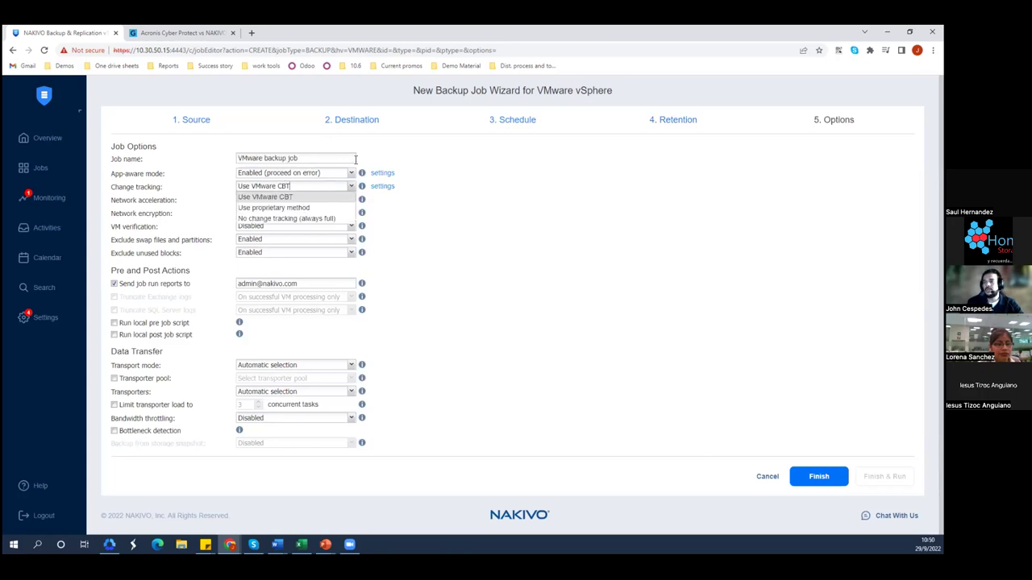
left_click(340, 174)
left_click(338, 174)
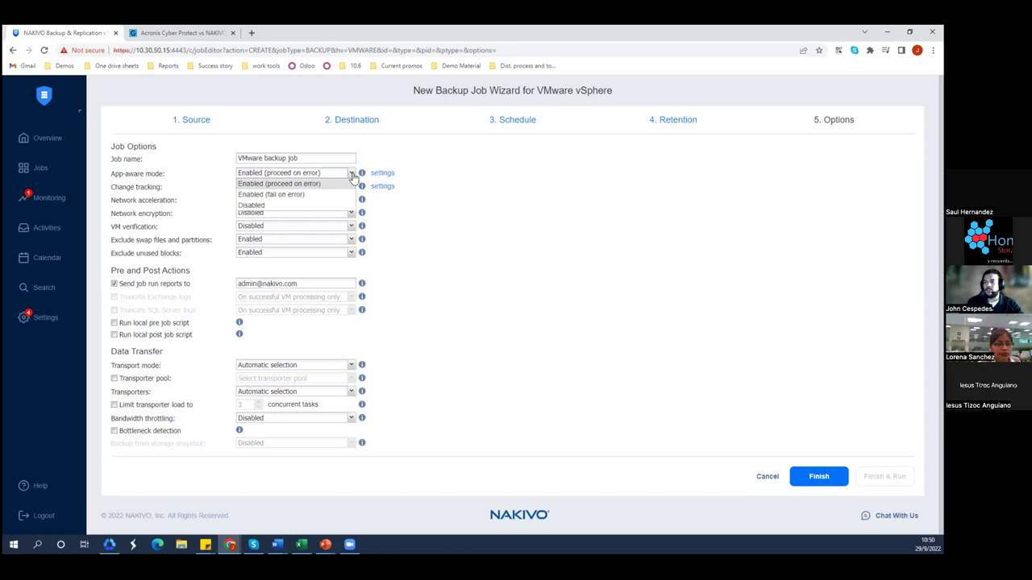
left_click(352, 175)
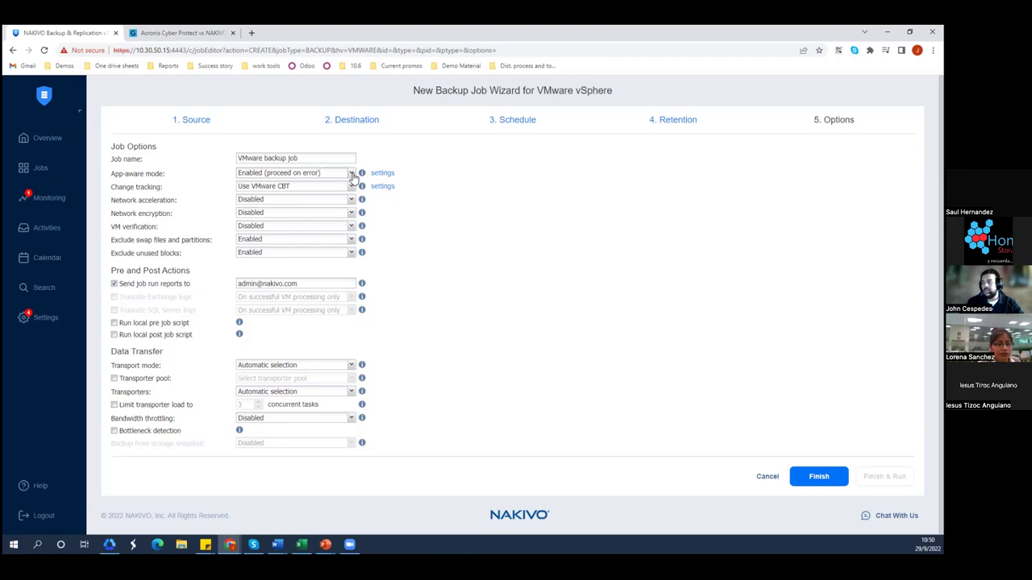
Step: View the available change tracking methods and data transport modes in the VMware backup job options
left_click(304, 189)
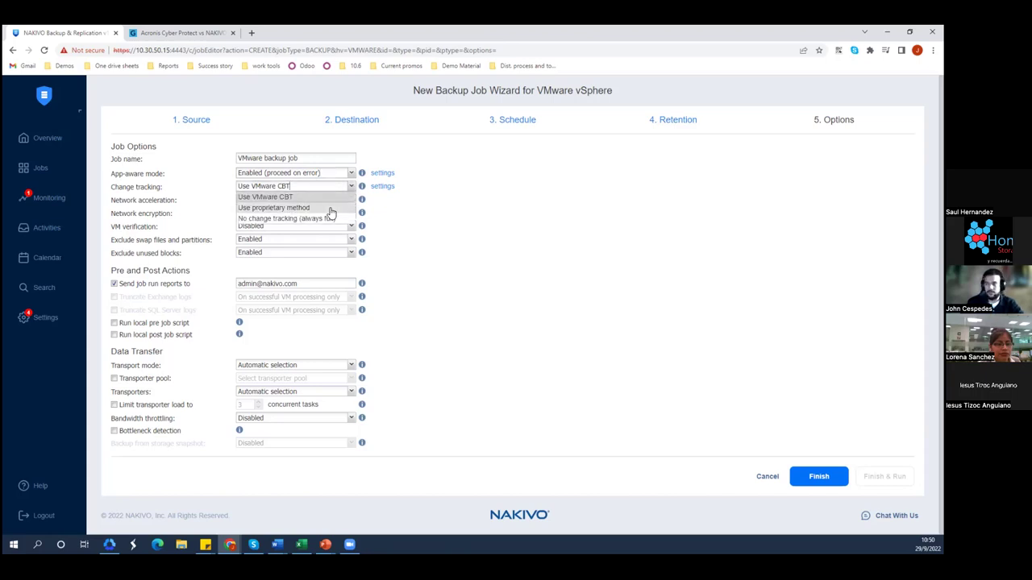
left_click(546, 209)
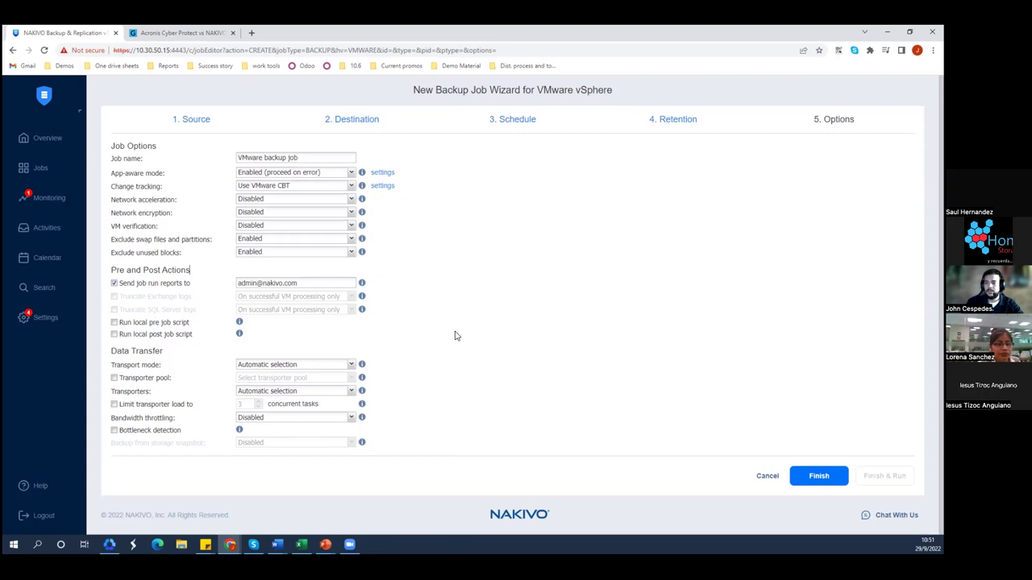
left_click(293, 368)
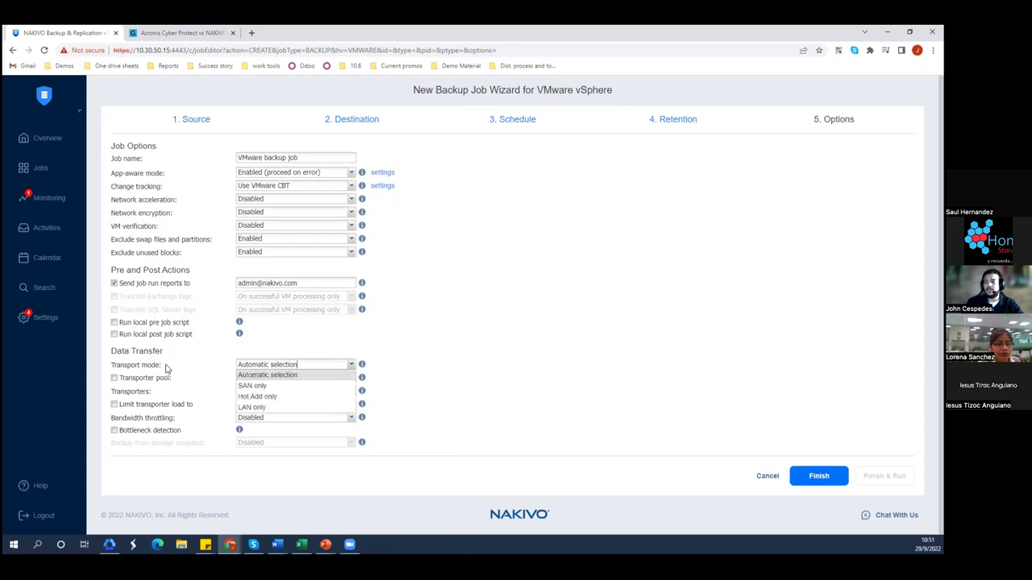
left_click(264, 368)
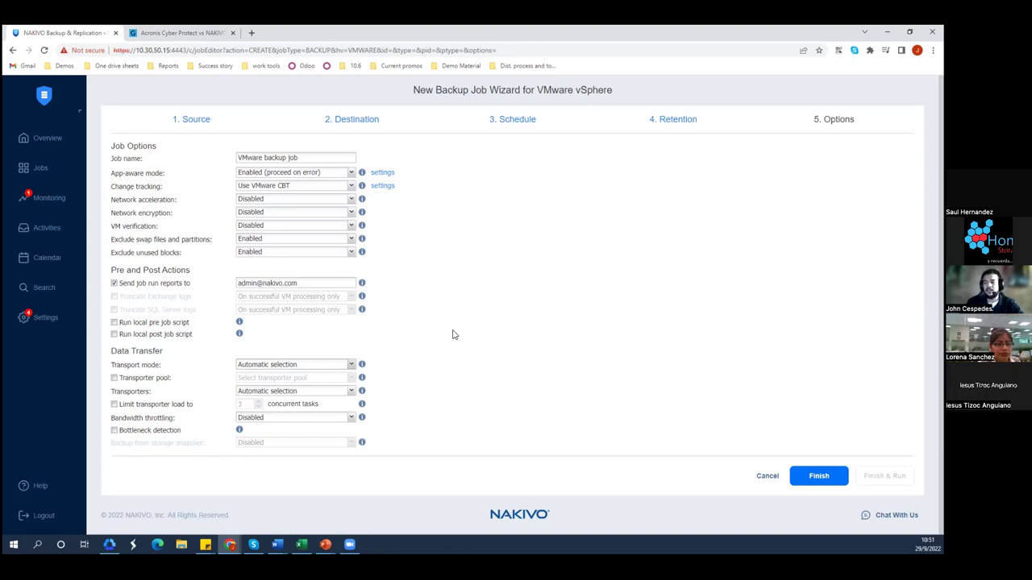
left_click(352, 365)
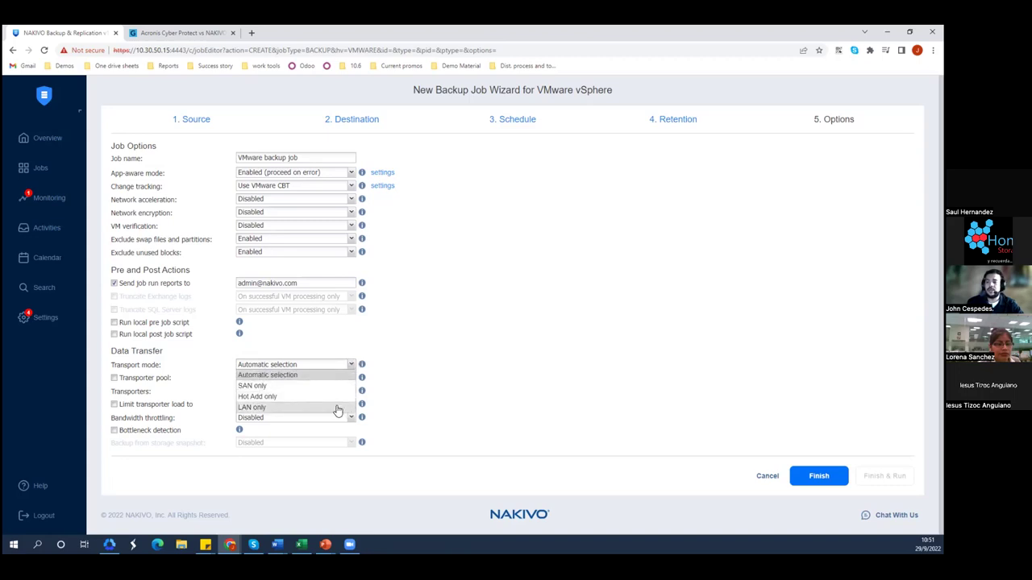
left_click(429, 343)
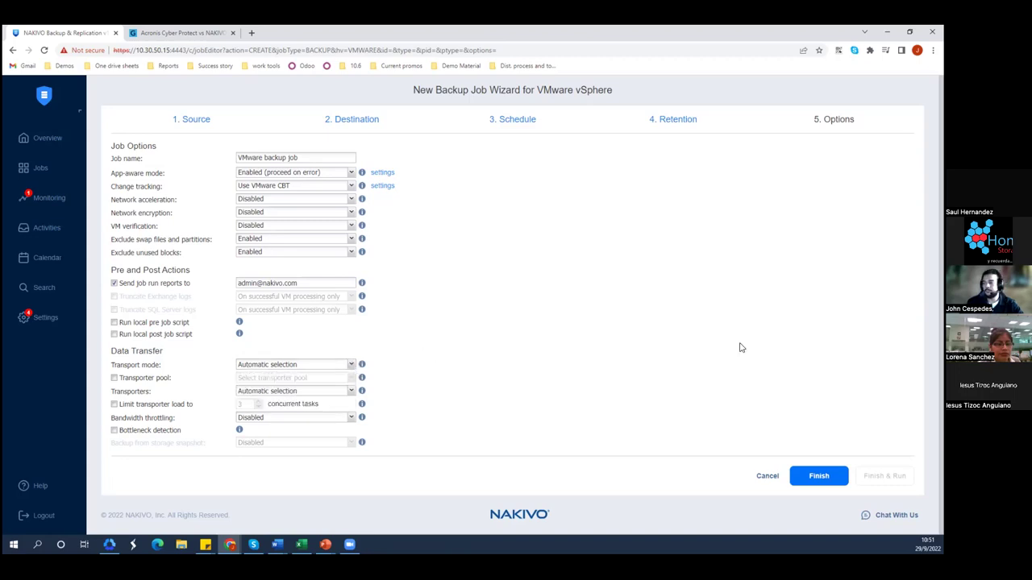
Step: Discard the unfinished VMware backup job and start a granular recovery of individual files
left_click(766, 478)
left_click(776, 445)
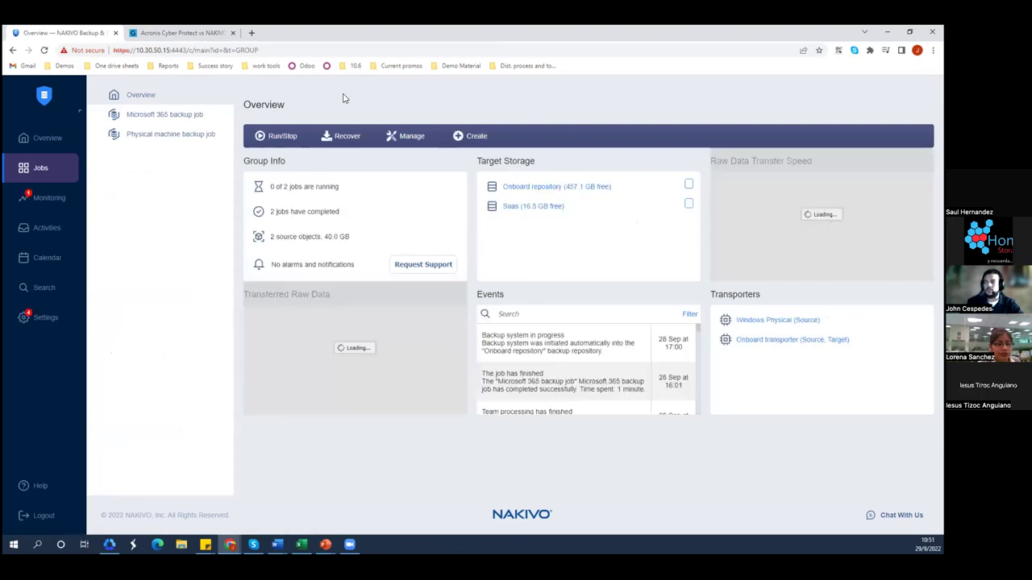
left_click(345, 137)
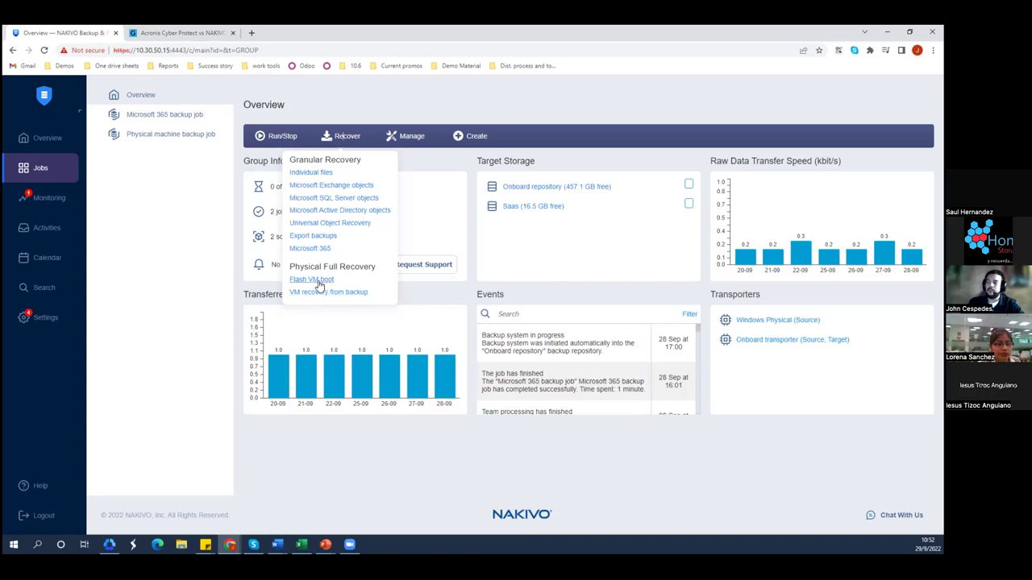
left_click(319, 174)
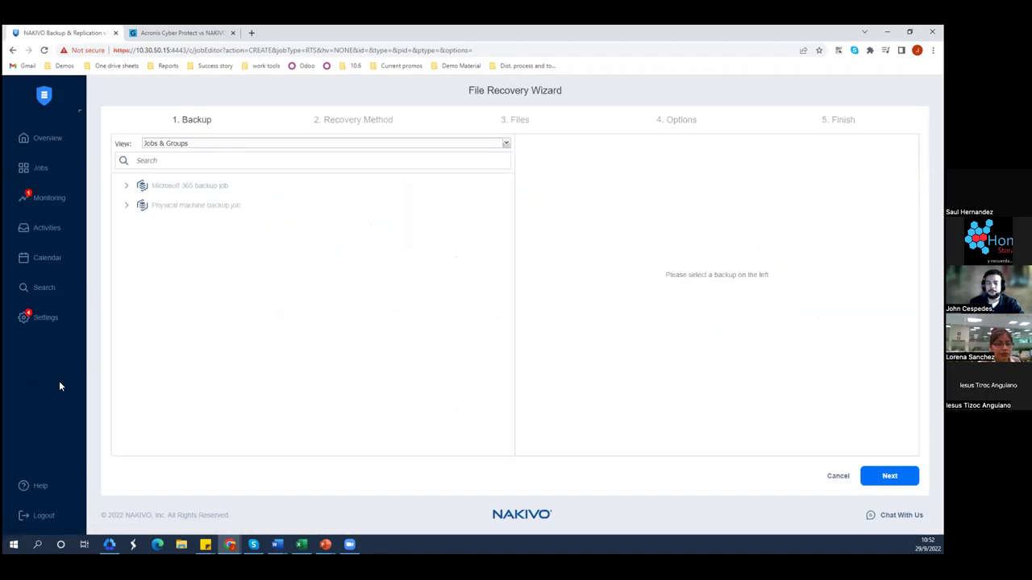
Step: Expand the Microsoft 365 and physical machine backup jobs, choose the Windows Physical backup and continue to the recovery method
left_click(505, 145)
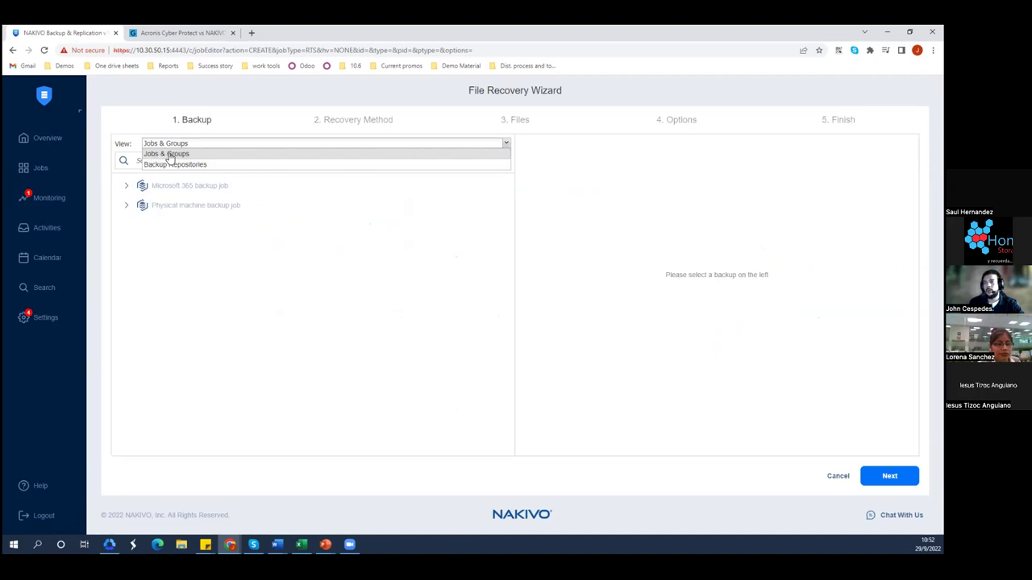
left_click(185, 196)
left_click(127, 186)
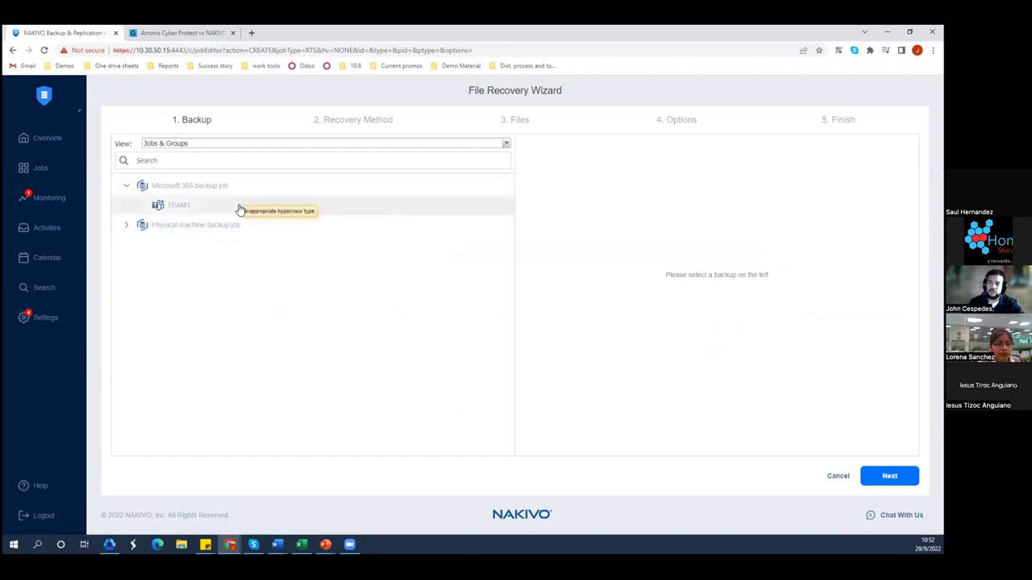
left_click(127, 226)
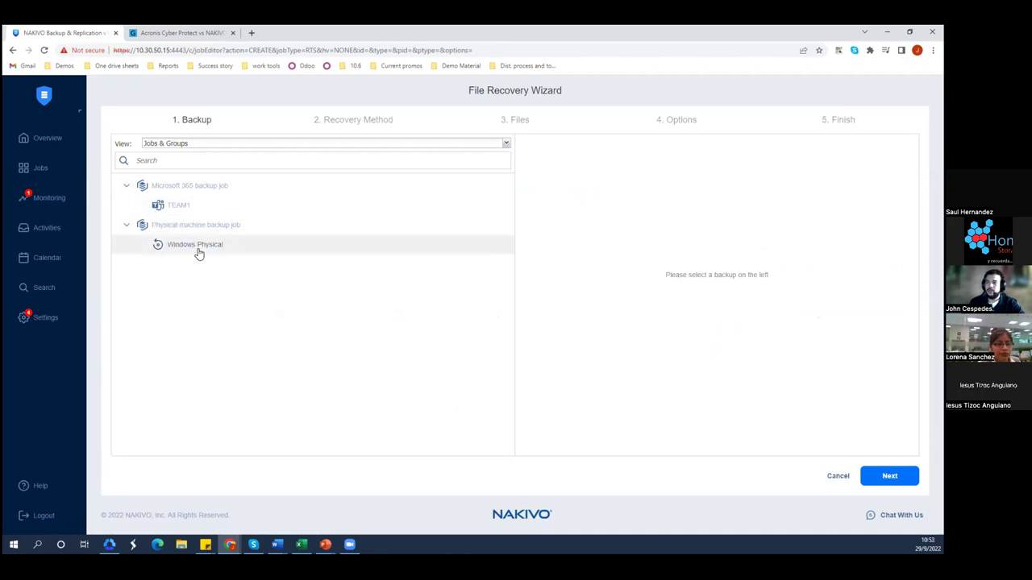
left_click(194, 249)
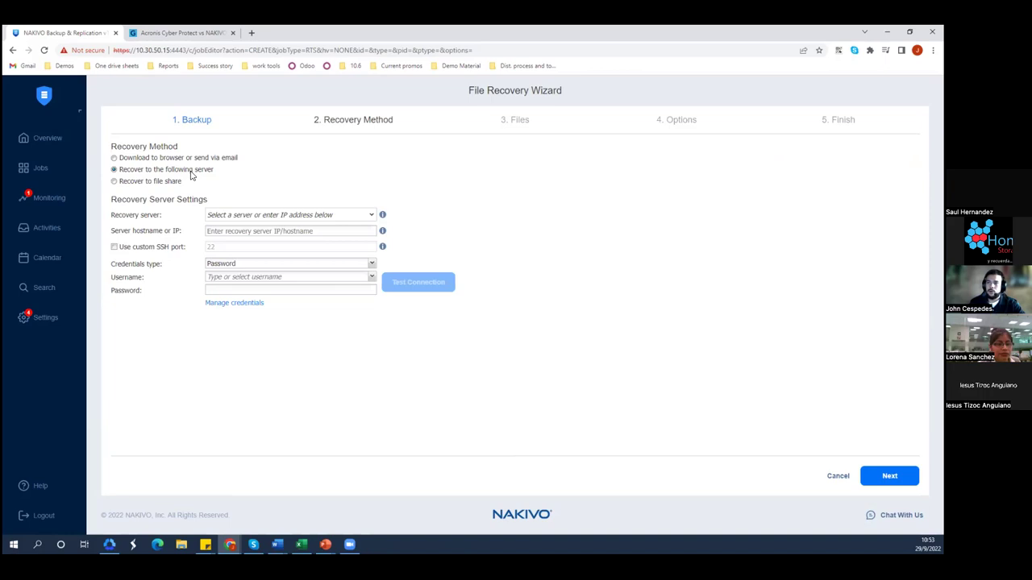
Step: Review the proxy transporter choices for the Download to browser or send via email recovery method
left_click(135, 160)
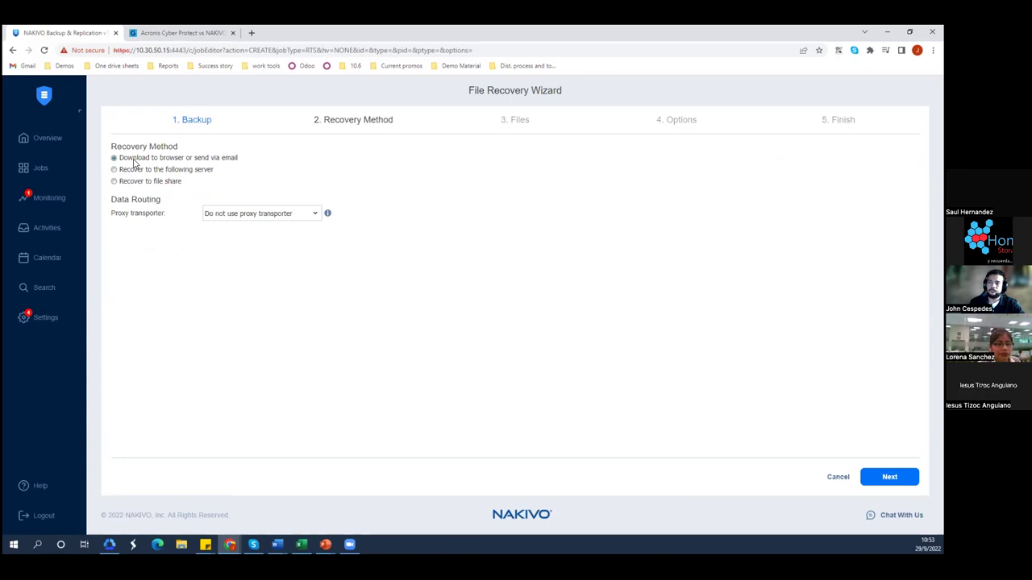
left_click(307, 218)
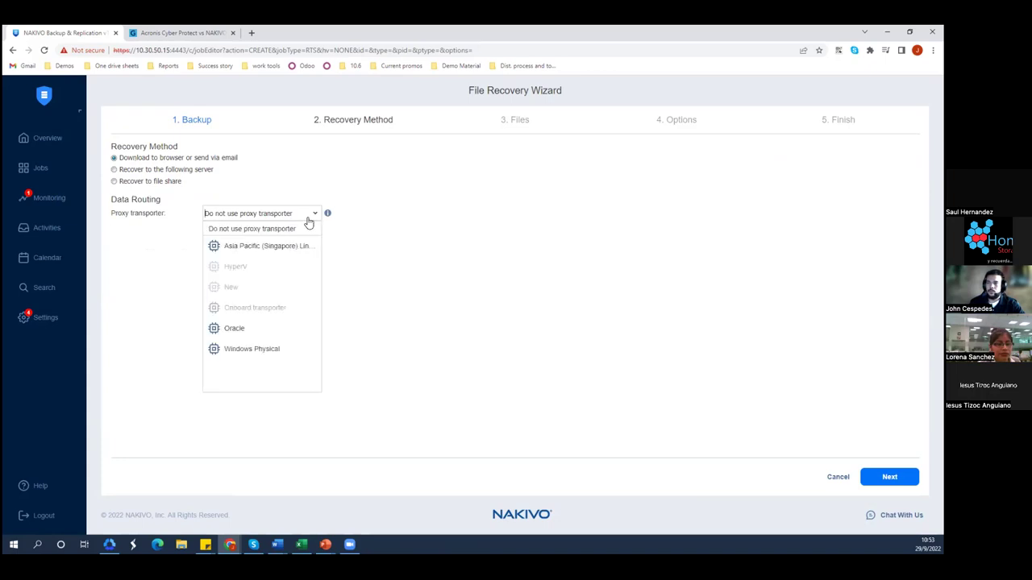
left_click(308, 220)
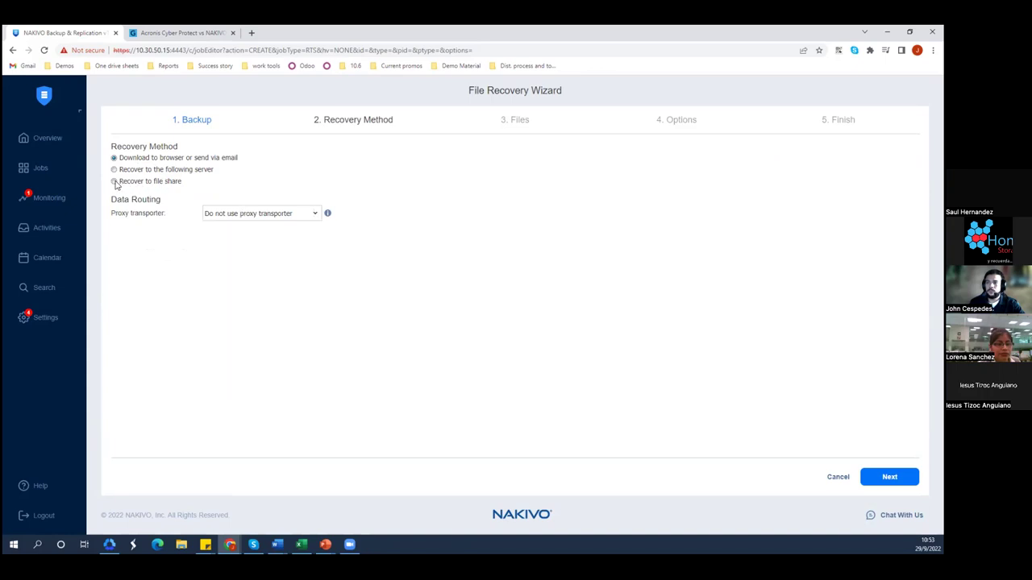
Step: Examine the file share recovery settings, including path, credentials and advanced mount options, and the settings for recovering to a server
left_click(115, 184)
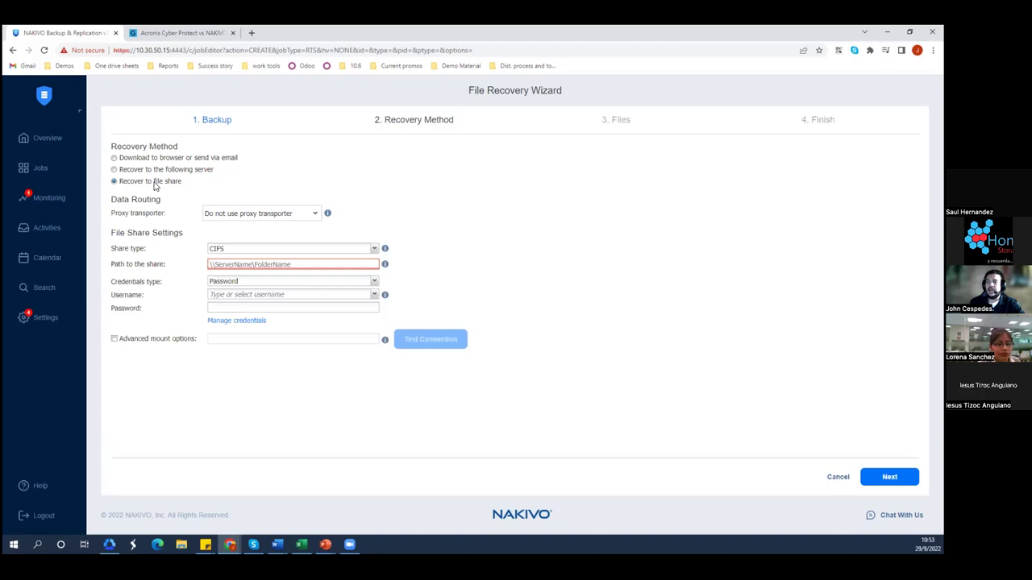
left_click(257, 265)
left_click(254, 300)
left_click(252, 308)
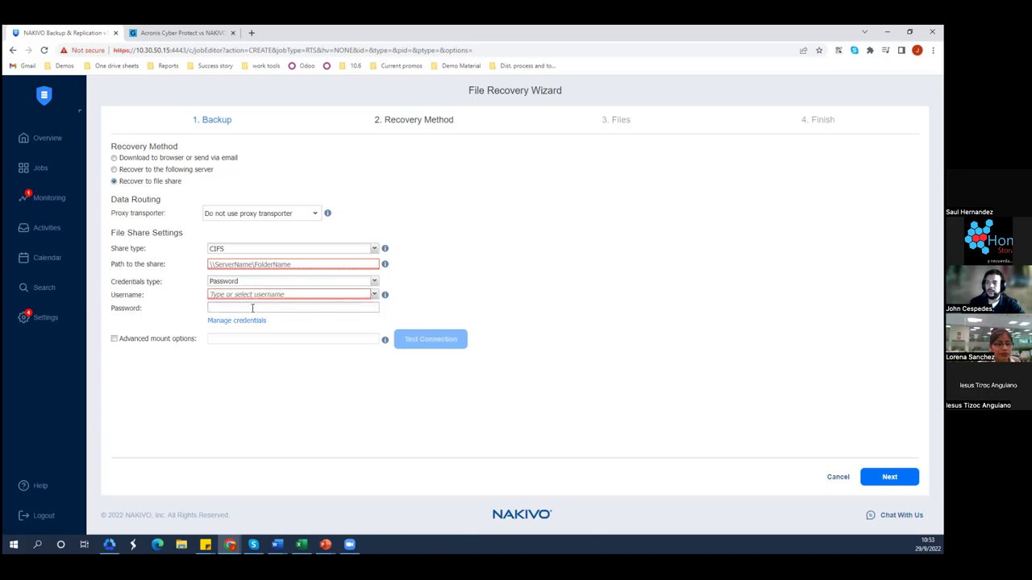
left_click(114, 340)
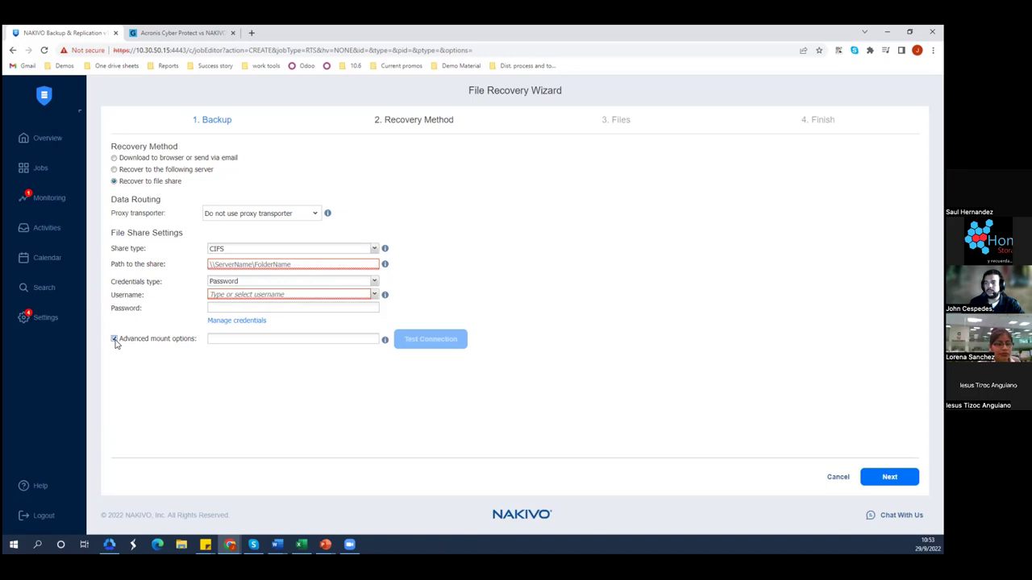
left_click(114, 340)
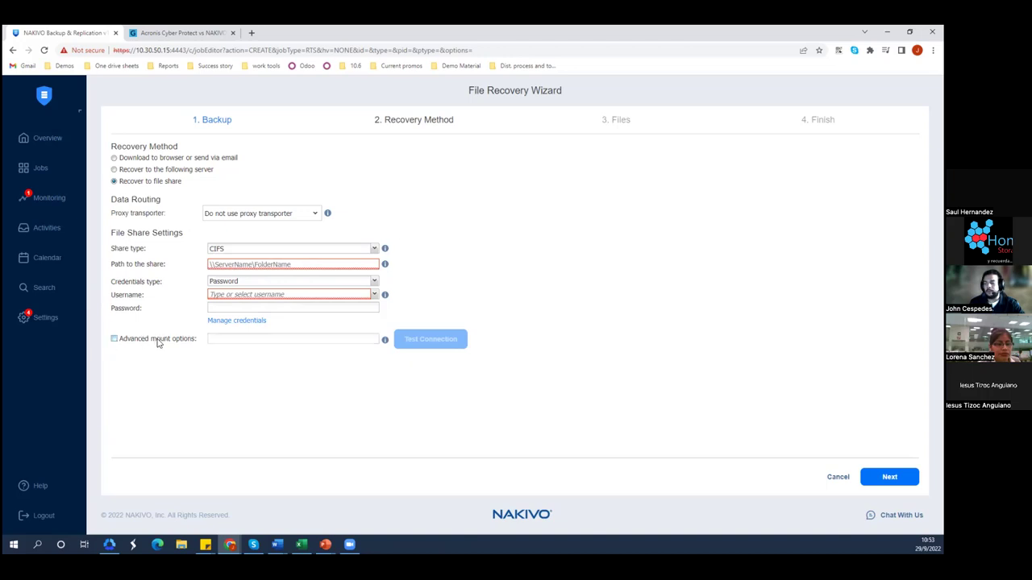
left_click_drag(162, 343, 171, 345)
left_click(169, 344)
mouse_move(385, 344)
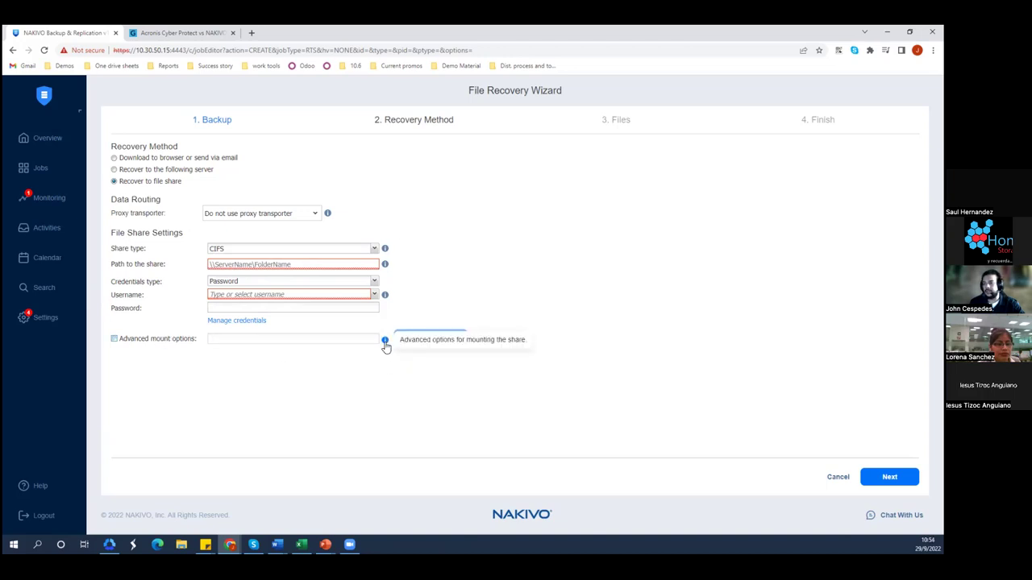
left_click(127, 170)
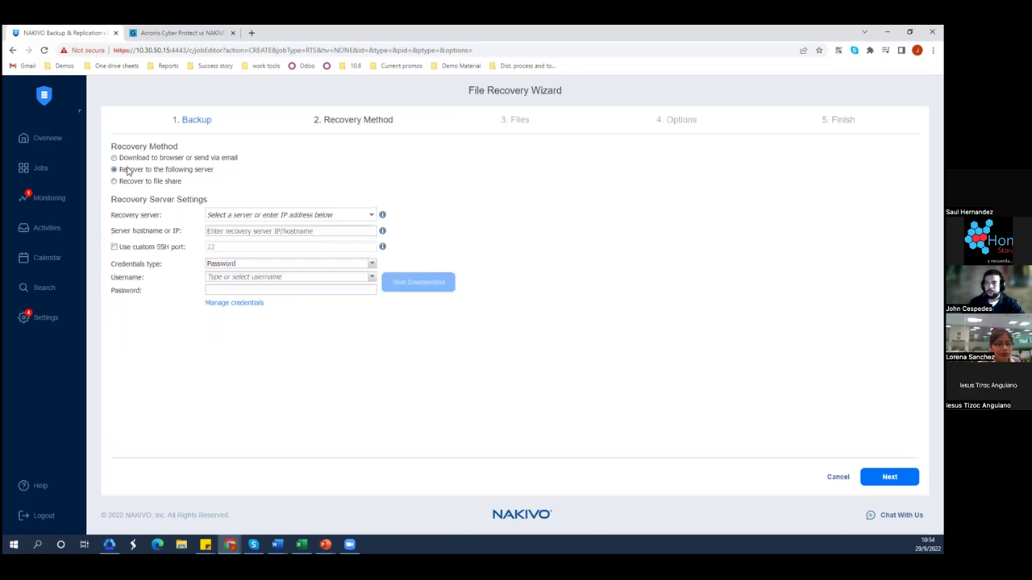
left_click(259, 233)
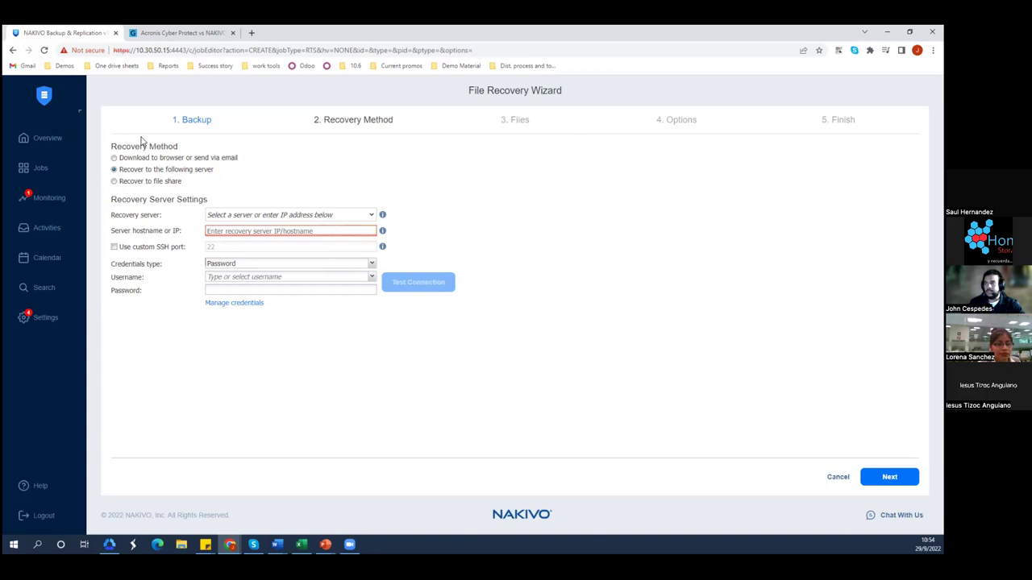
Step: Return to the backup selection, view it by backup repositories, choose Centos2012 from the s3 repository and continue to the recovery method
left_click(184, 120)
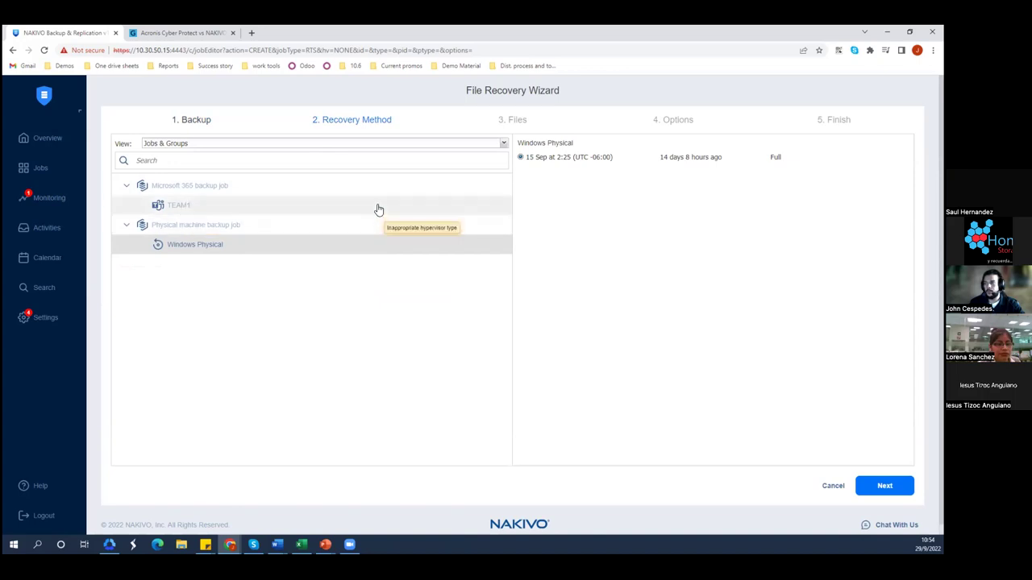
left_click(307, 145)
left_click(299, 165)
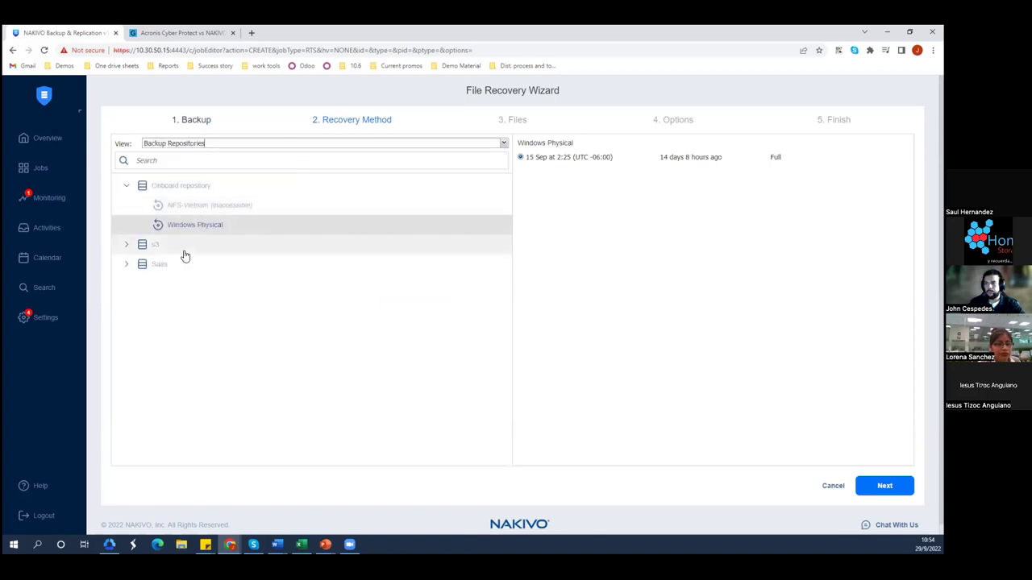
left_click(125, 248)
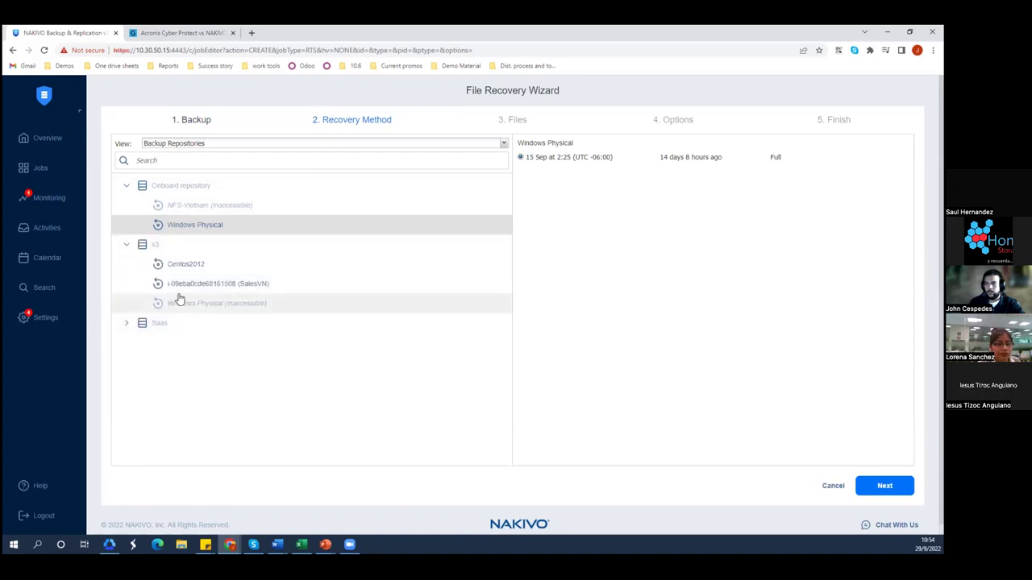
left_click(187, 266)
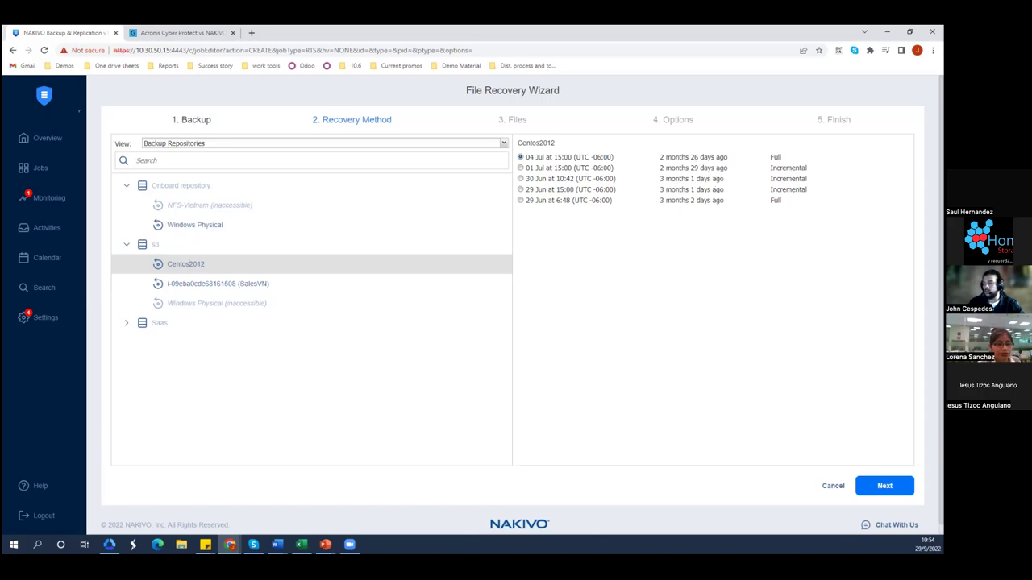
left_click(885, 485)
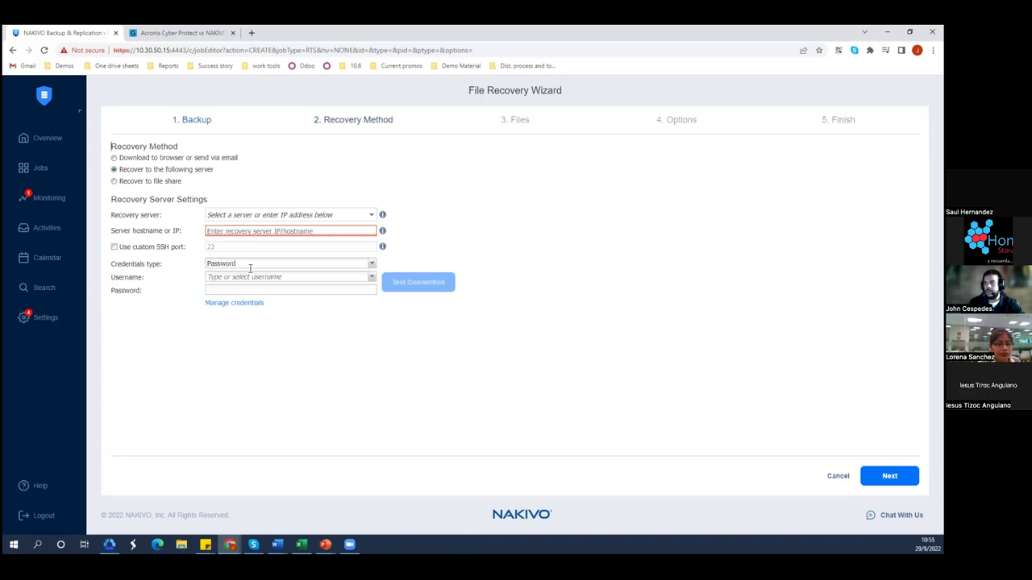
Step: Set the recovery method to Download to browser or send via email and continue to the file selection
left_click(176, 159)
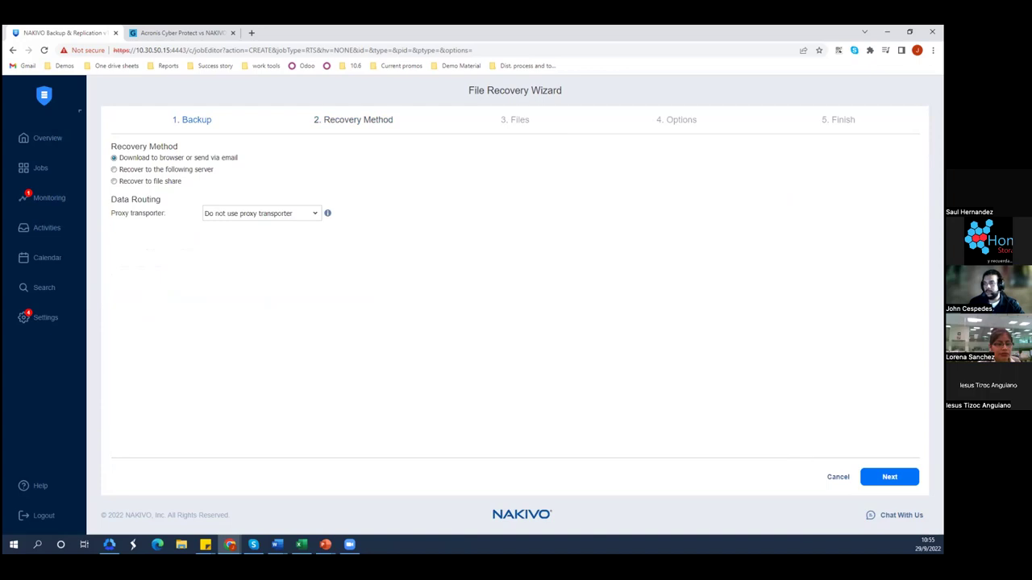
left_click(889, 476)
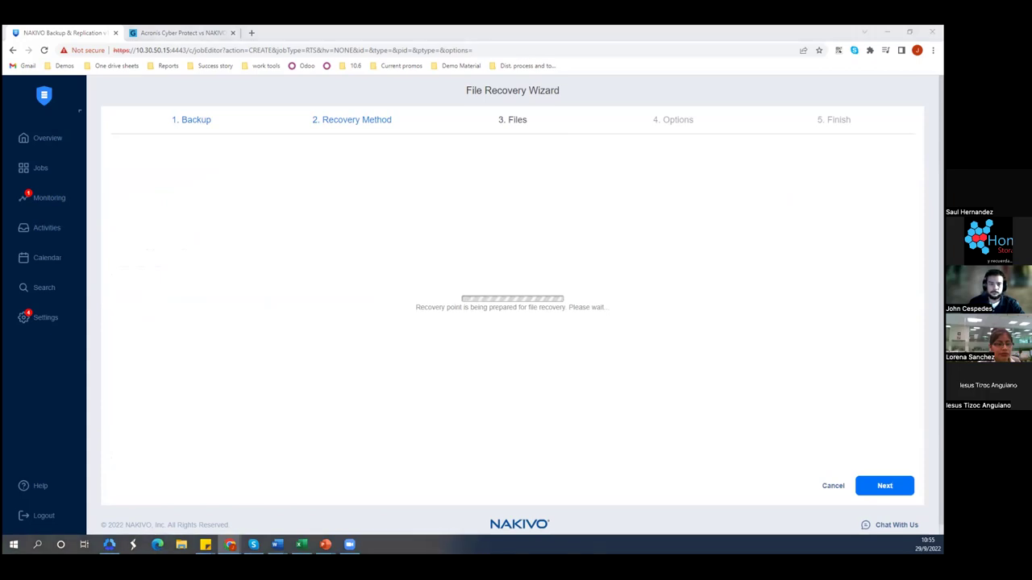
scroll(484, 242, "down", 1)
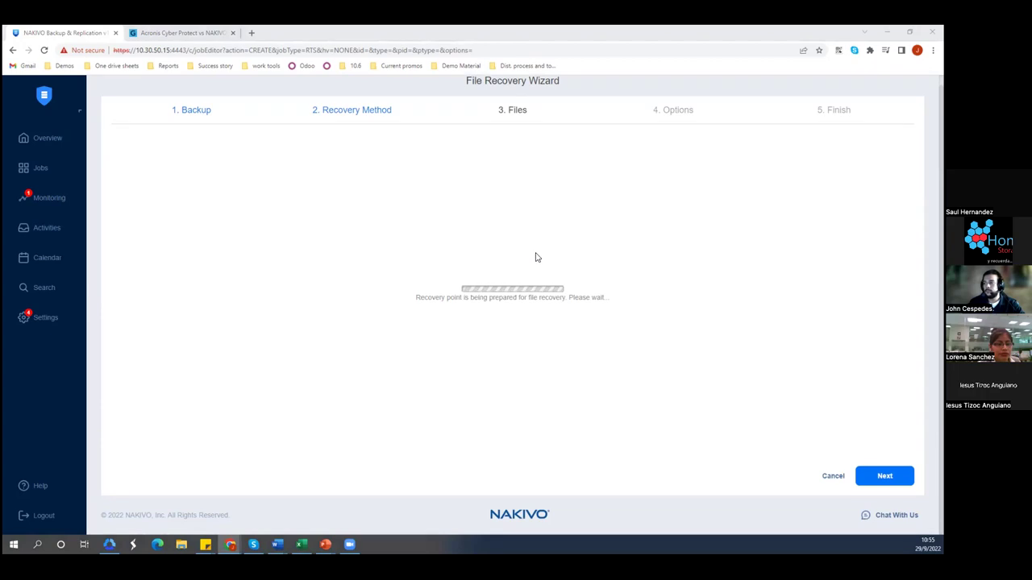
scroll(550, 435, "up", 1)
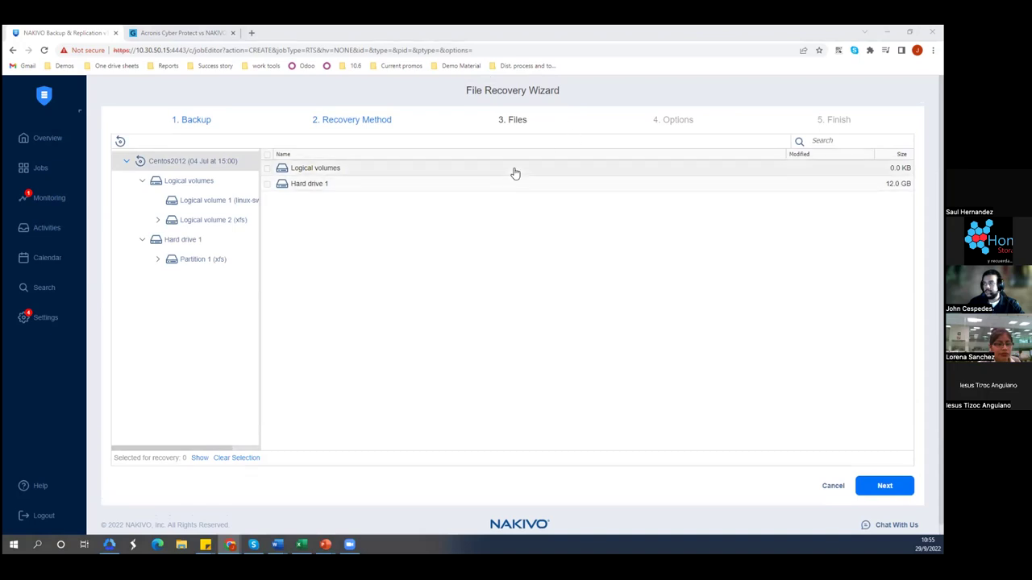
Step: Mark Logical volume 2 of the Centos2012 backup for recovery and browse its folders and files
left_click(316, 168)
left_click(268, 185)
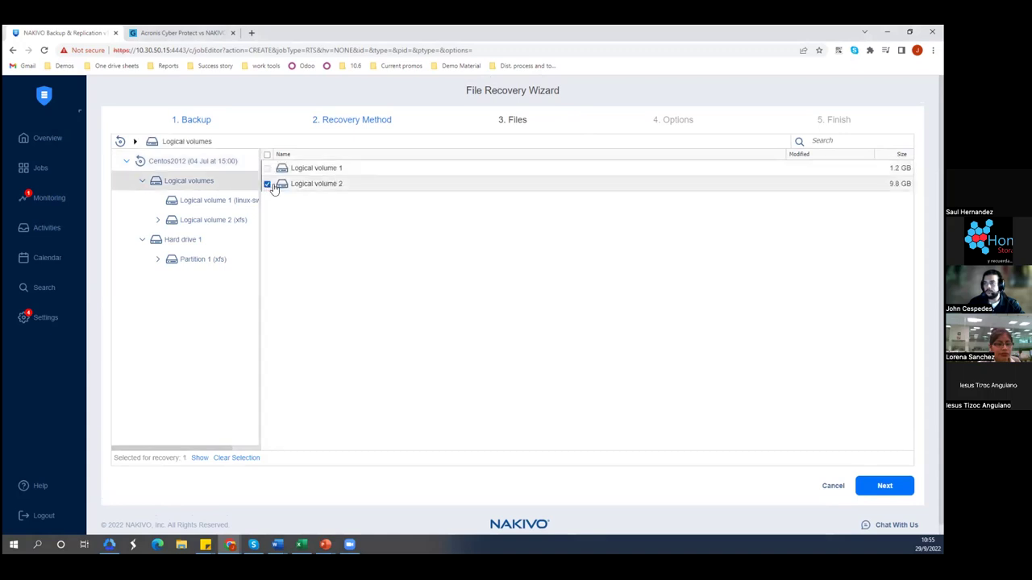
left_click(213, 223)
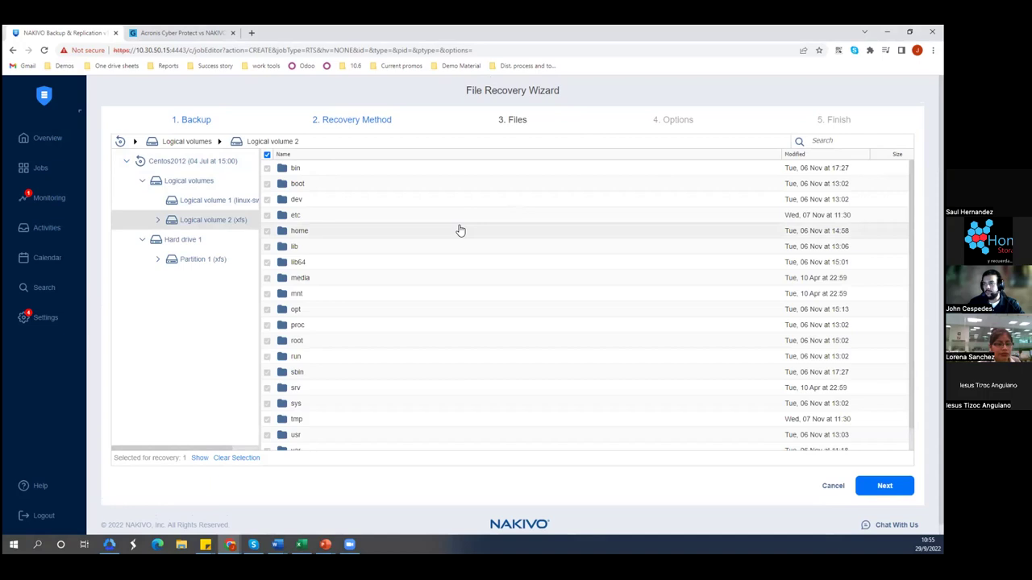
scroll(375, 421, "down", 3)
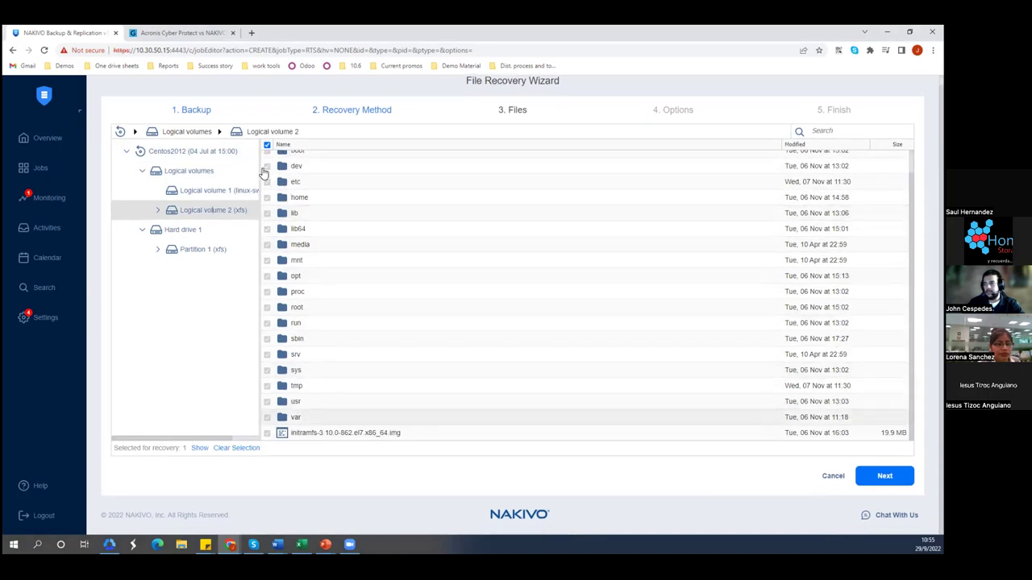
Step: Keep Logical volume 2 selected for recovery, continue to the recovery options and set the recovery type to Download
scroll(350, 189, "up", 5)
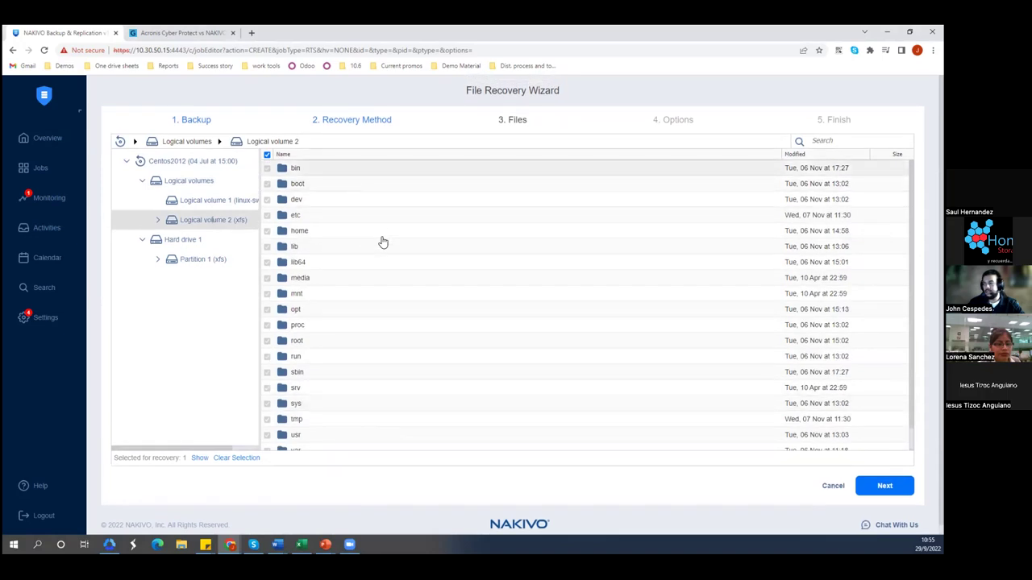
scroll(383, 244, "down", 1)
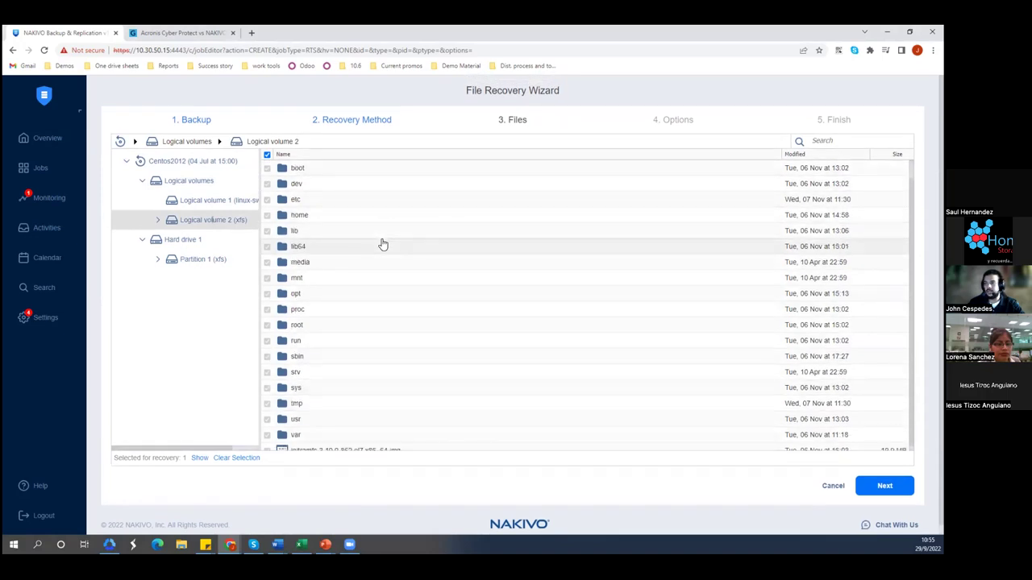
scroll(380, 244, "down", 1)
scroll(629, 102, "up", 2)
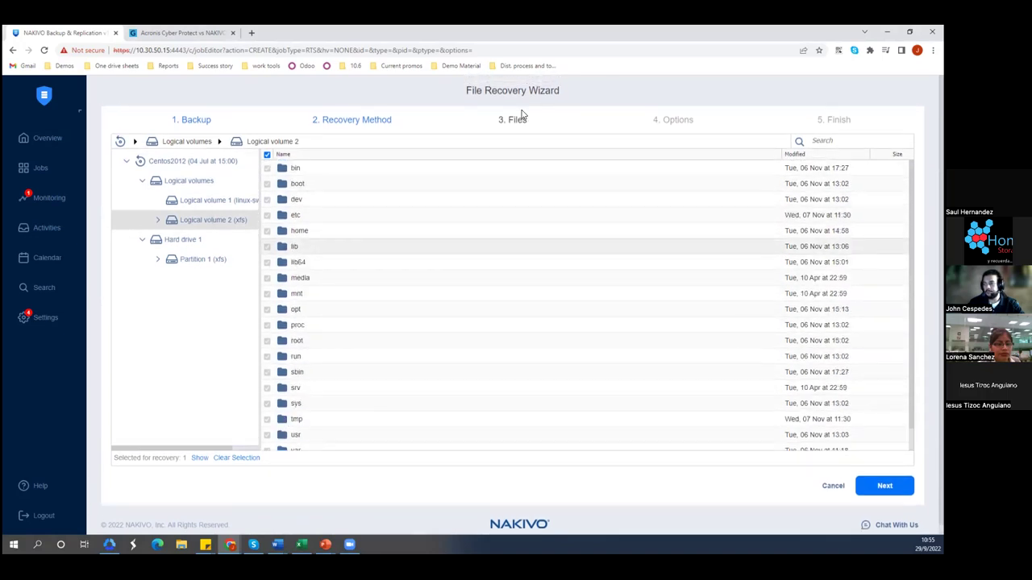
scroll(755, 412, "down", 1)
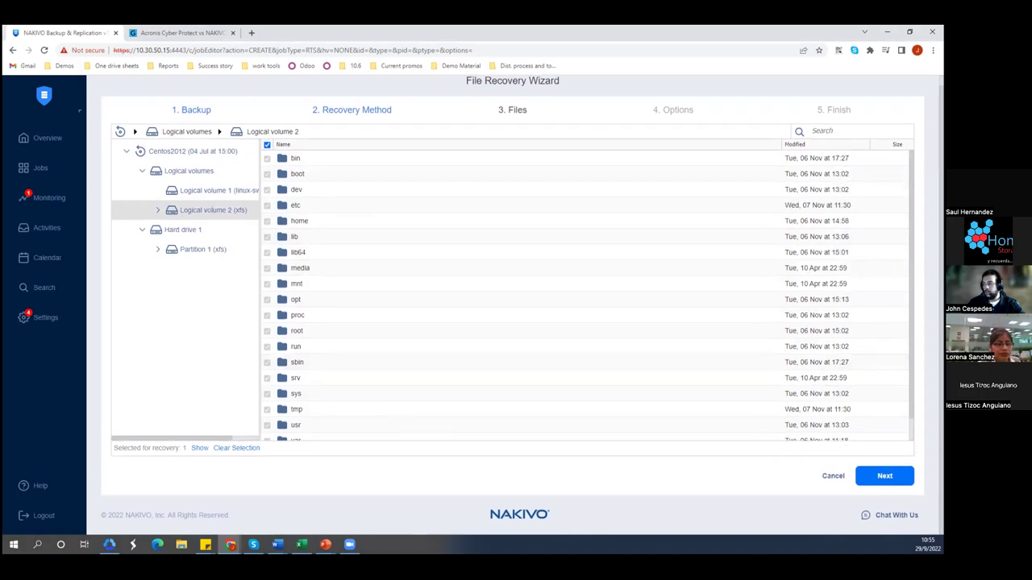
left_click(884, 476)
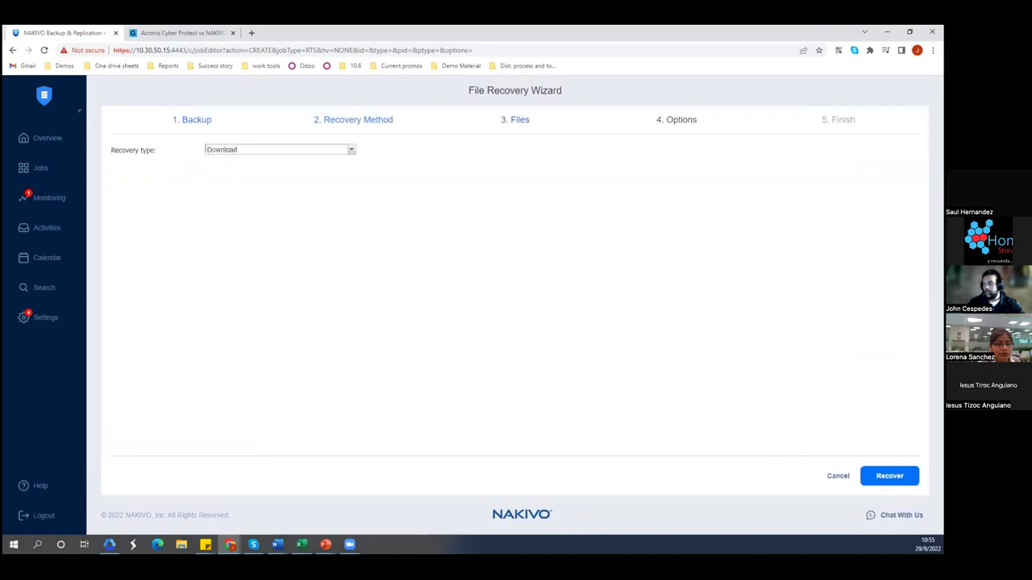
left_click(352, 152)
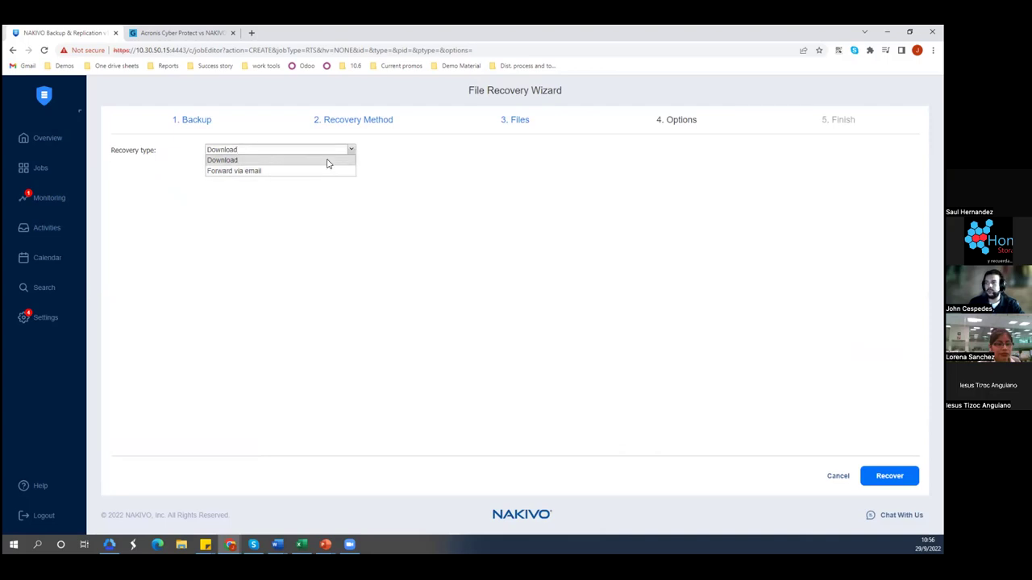
left_click(329, 161)
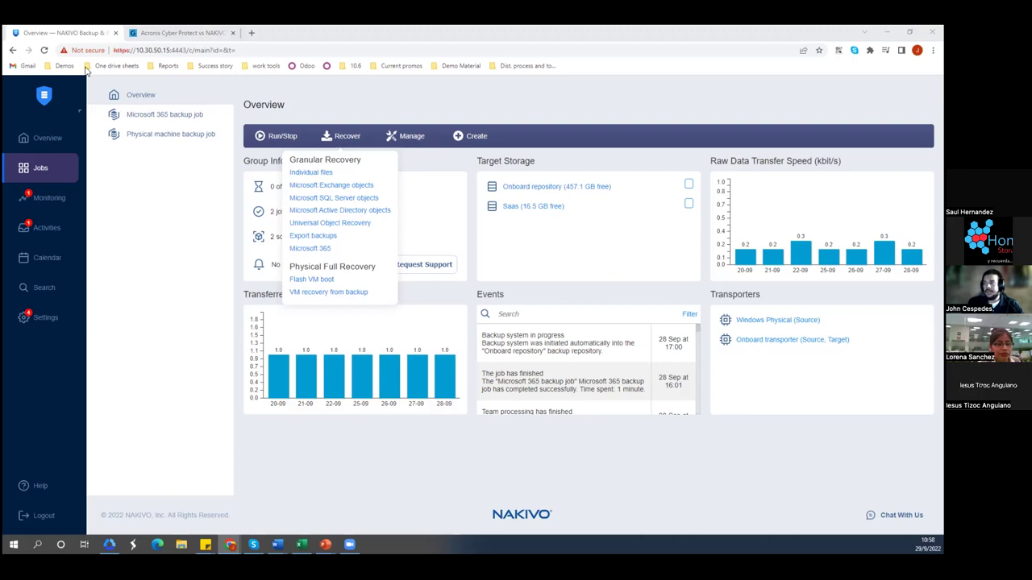
Step: Start a VMware vSphere replication job with the Ai, OK and MS Exchange resource pools of Cluster01 as source, and continue to the destination
left_click(566, 81)
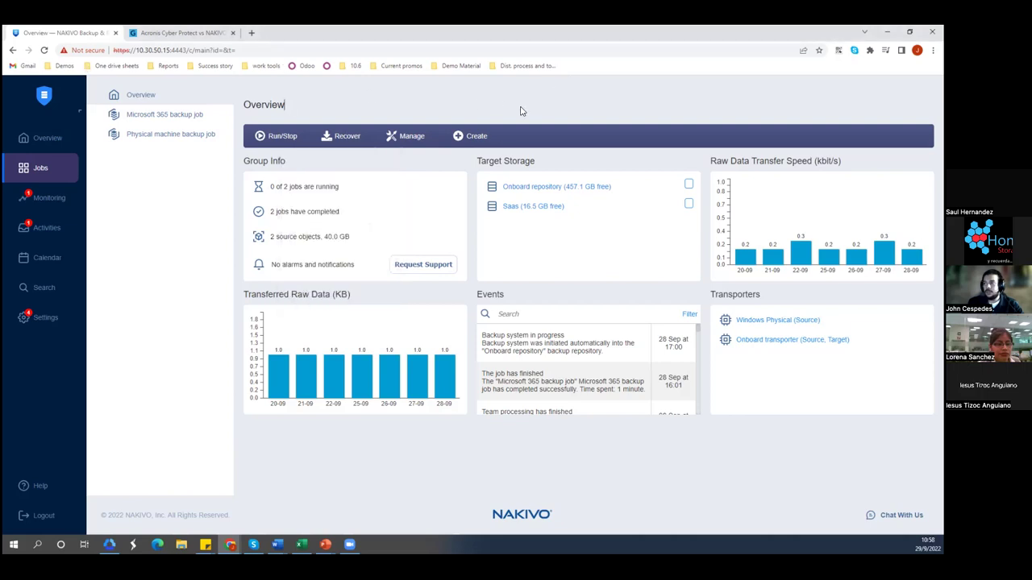
left_click(487, 135)
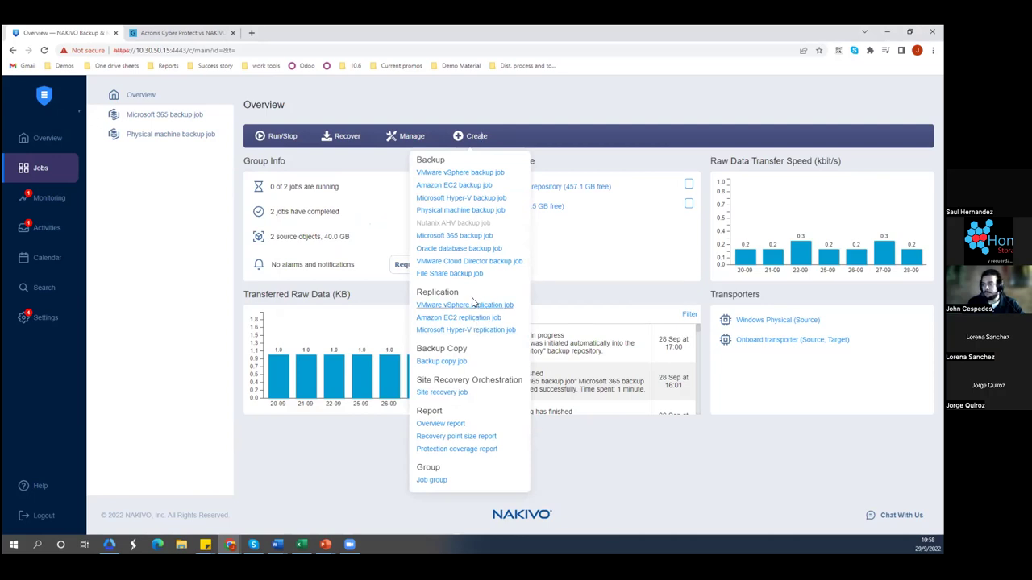
left_click(473, 300)
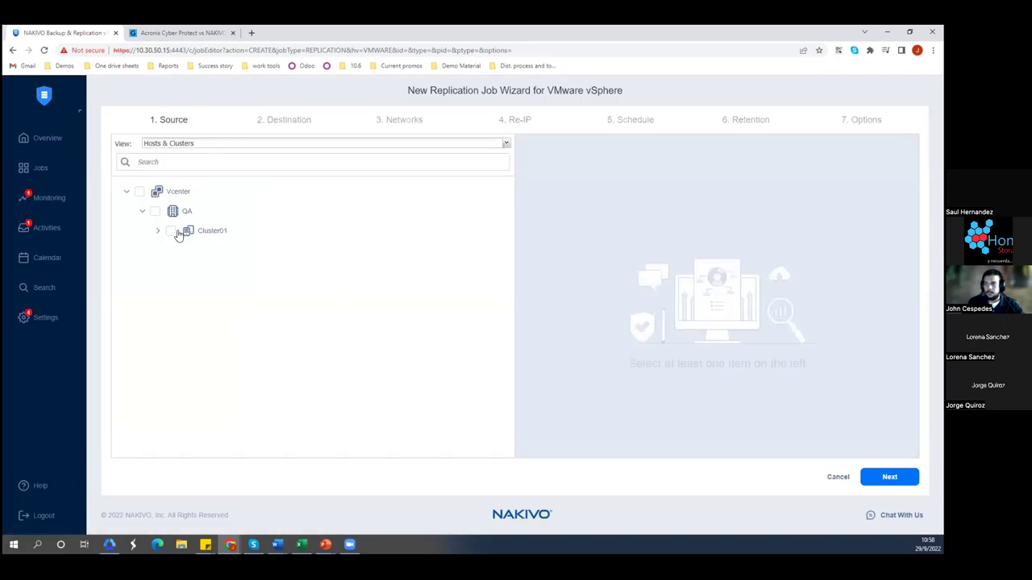
left_click(170, 232)
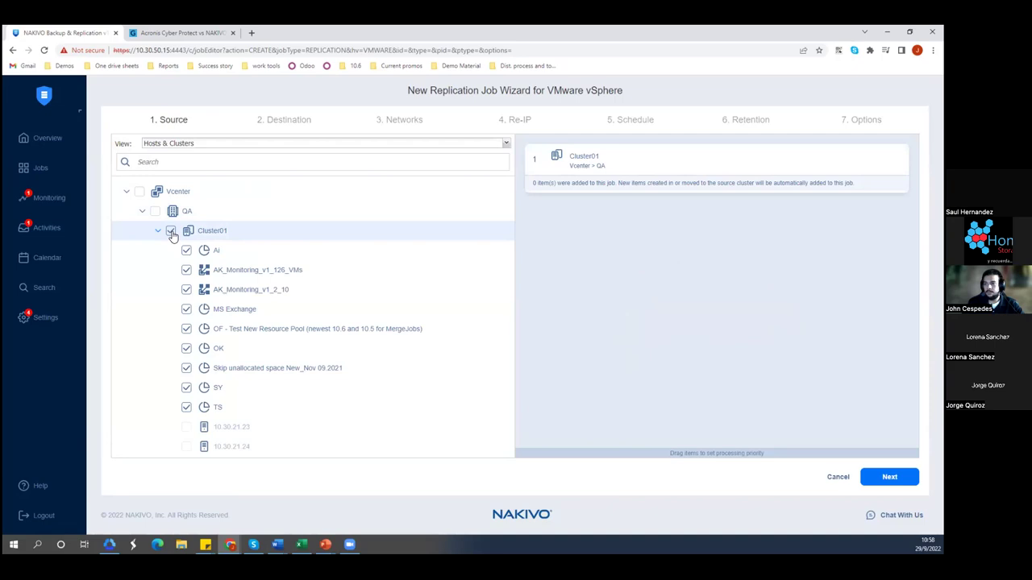
left_click(171, 231)
left_click(186, 251)
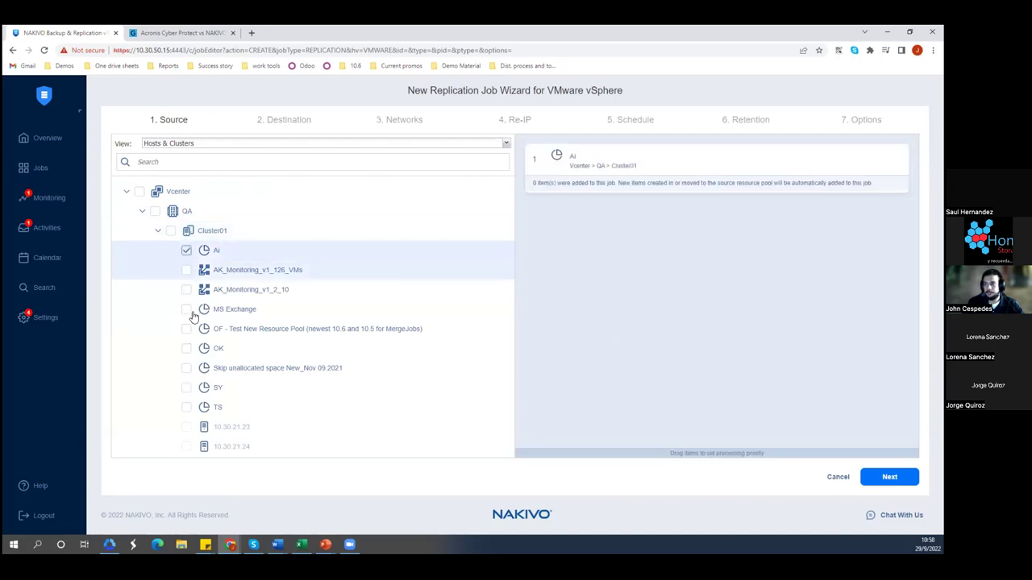
left_click(187, 349)
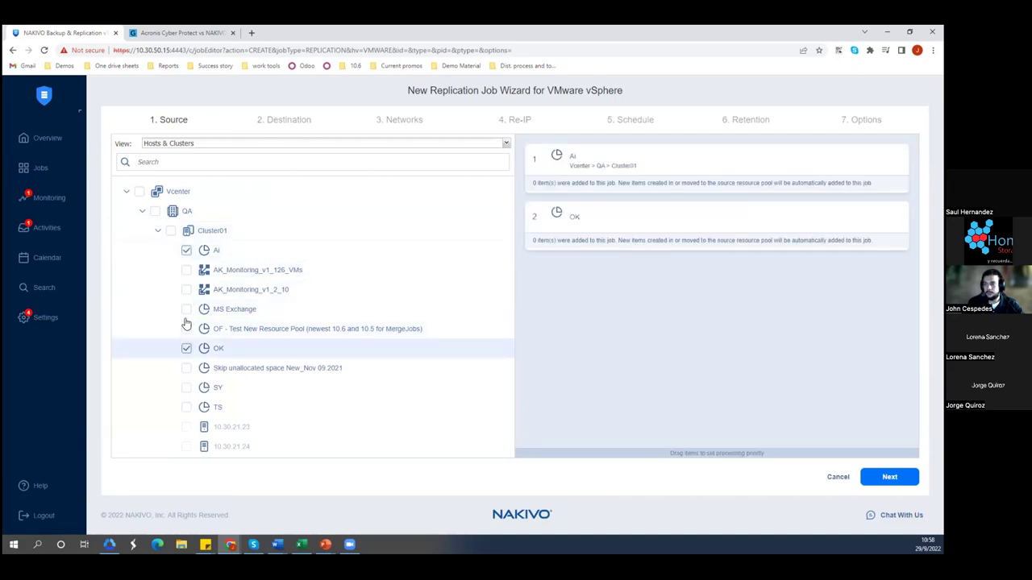
left_click(186, 309)
left_click(890, 477)
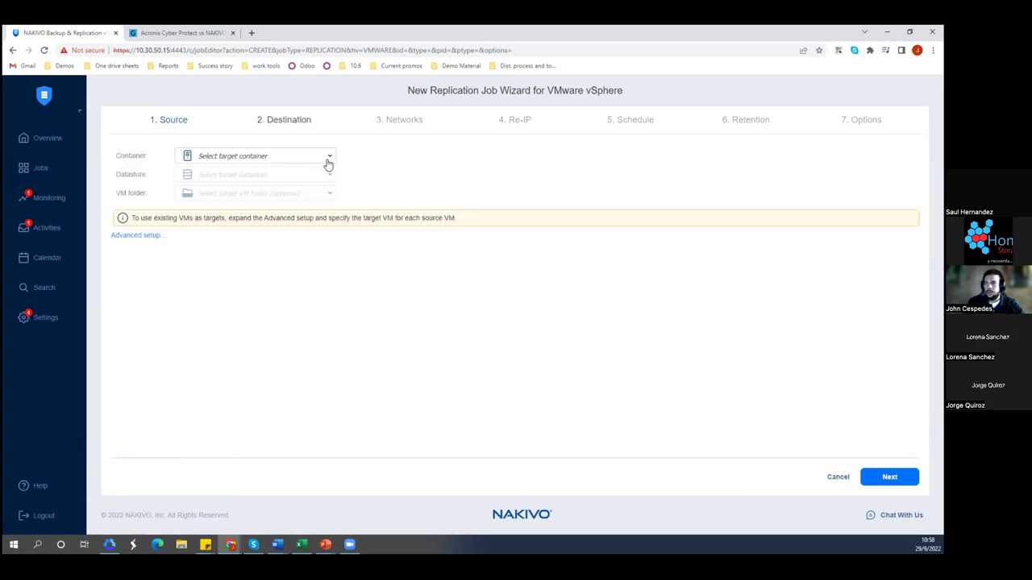
Step: Set Cluster01 as the target container of the replication job
left_click(329, 158)
left_click(328, 159)
left_click(328, 159)
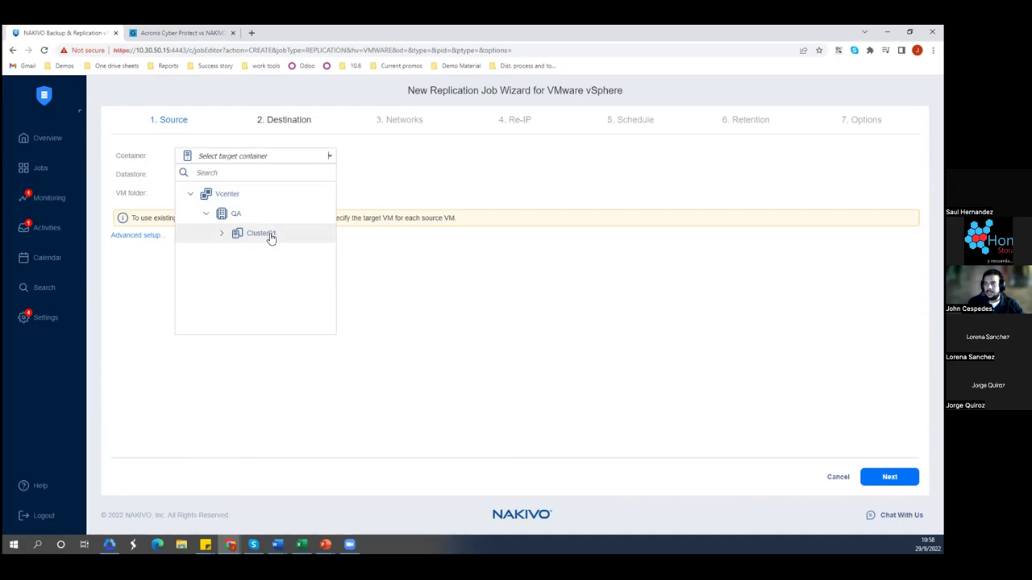
left_click(270, 236)
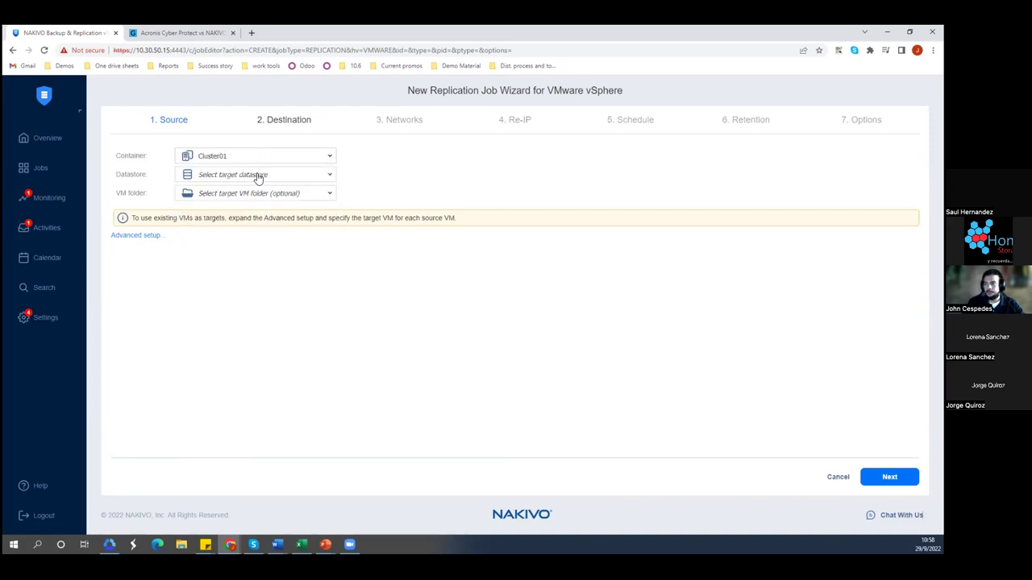
Step: Examine the datastore, VM folder and container choices for the replication destination, and discard the replication job
left_click(258, 178)
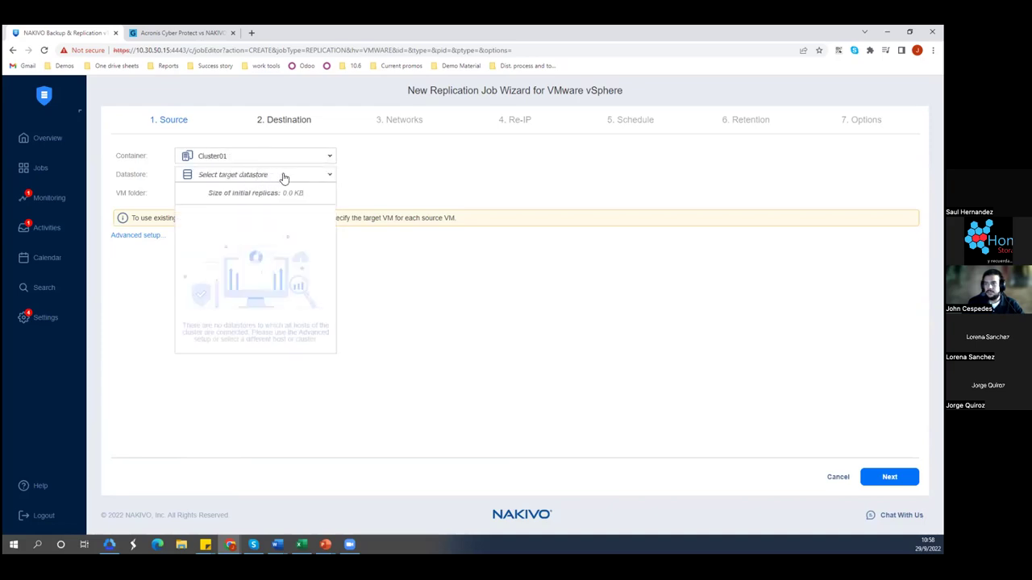
left_click(330, 175)
left_click(330, 193)
left_click(330, 157)
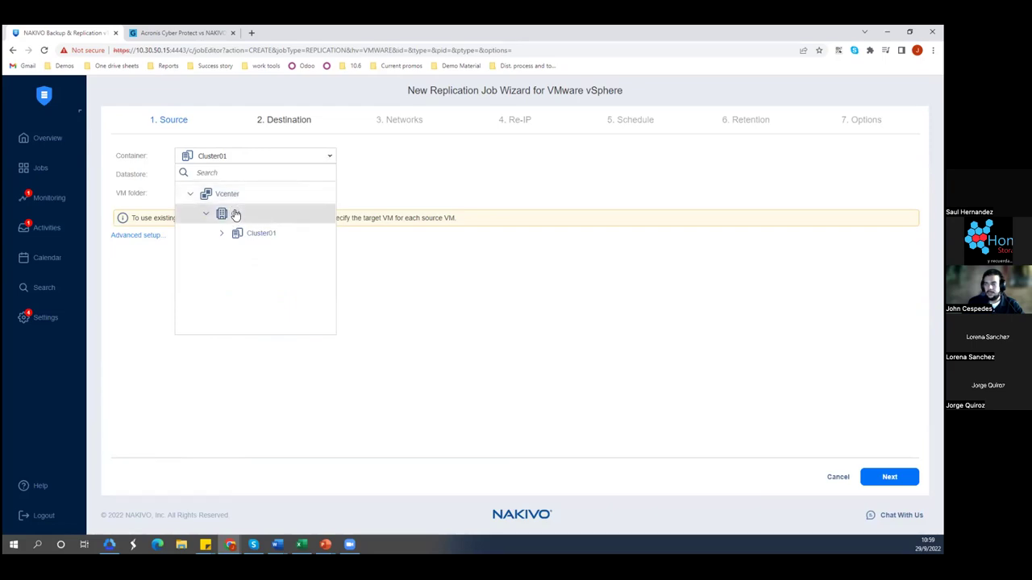
left_click(207, 215)
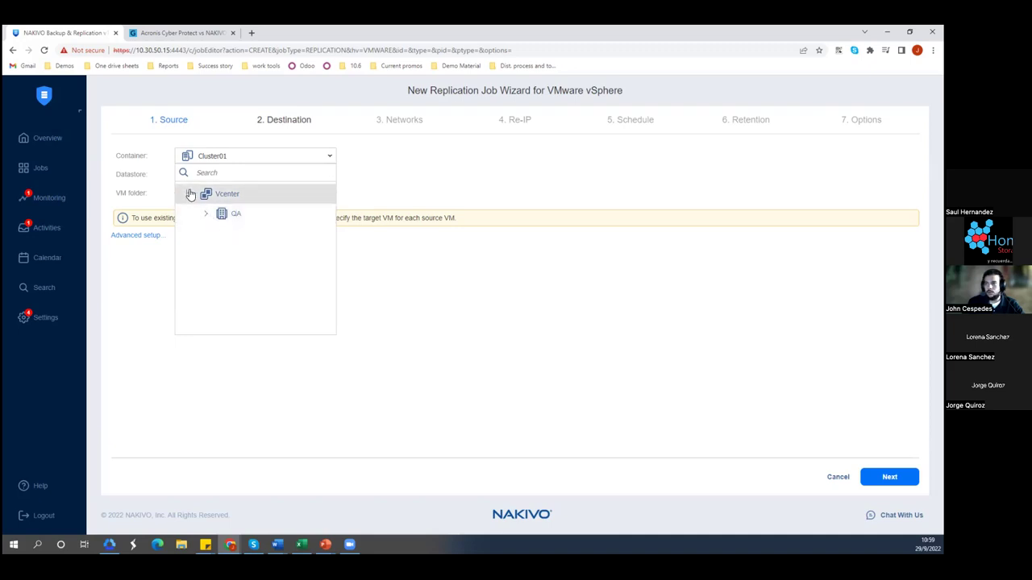
left_click(208, 214)
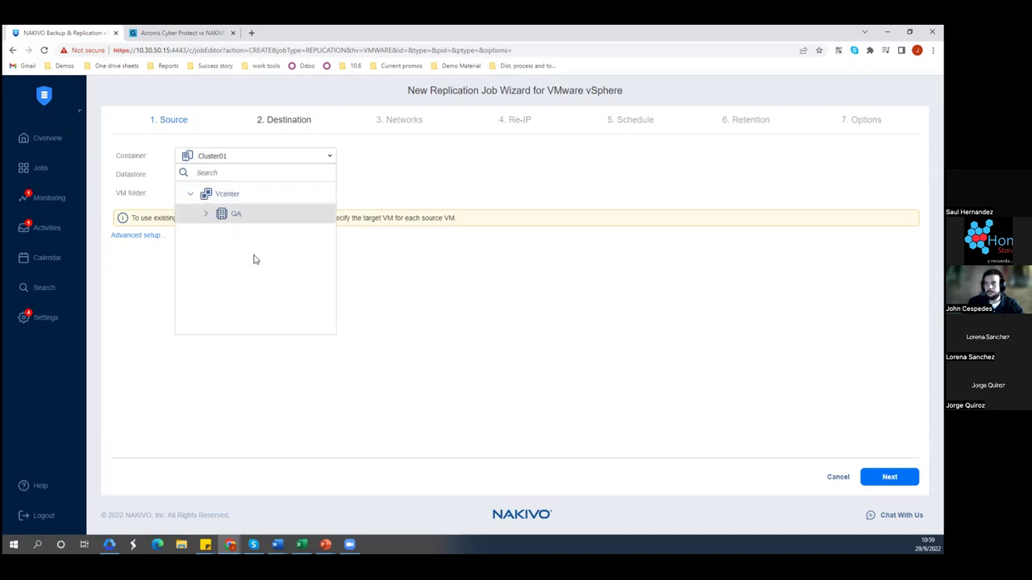
left_click(259, 235)
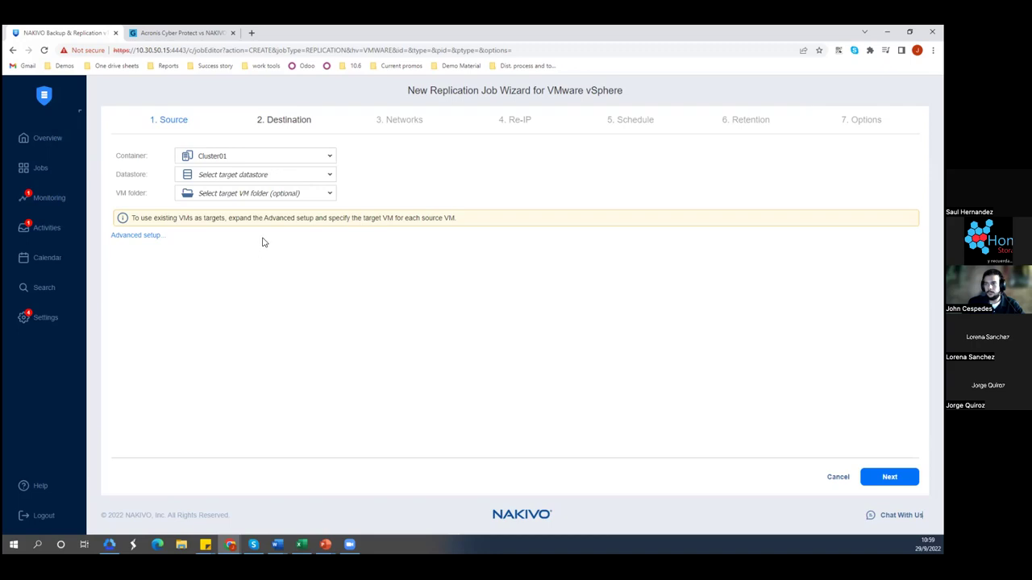
left_click(330, 175)
left_click(330, 176)
left_click(330, 195)
left_click(329, 196)
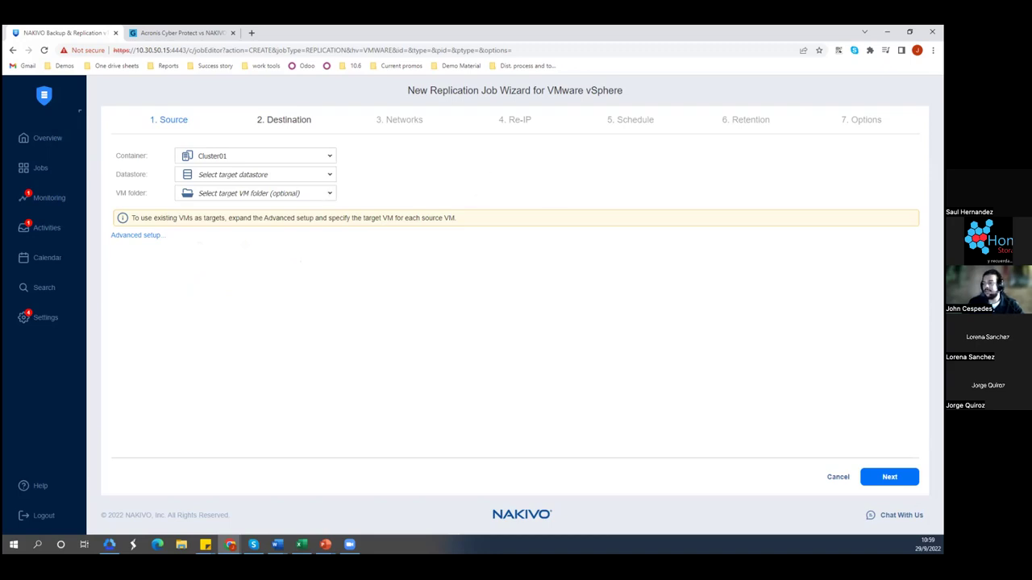
left_click(828, 484)
left_click(838, 448)
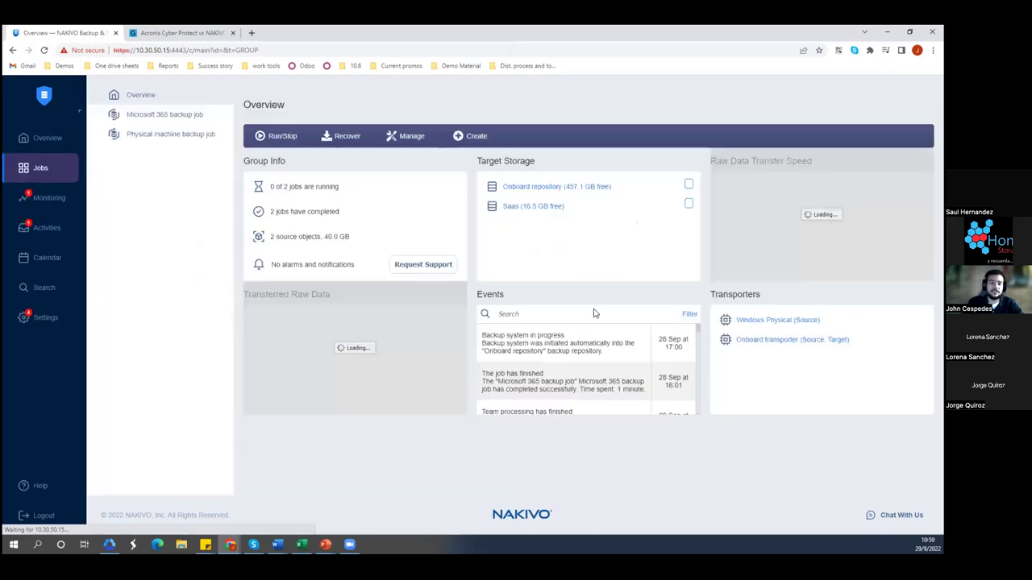
Step: Display the job types available for creation and switch to the NAKIVO presentation slides
left_click(472, 137)
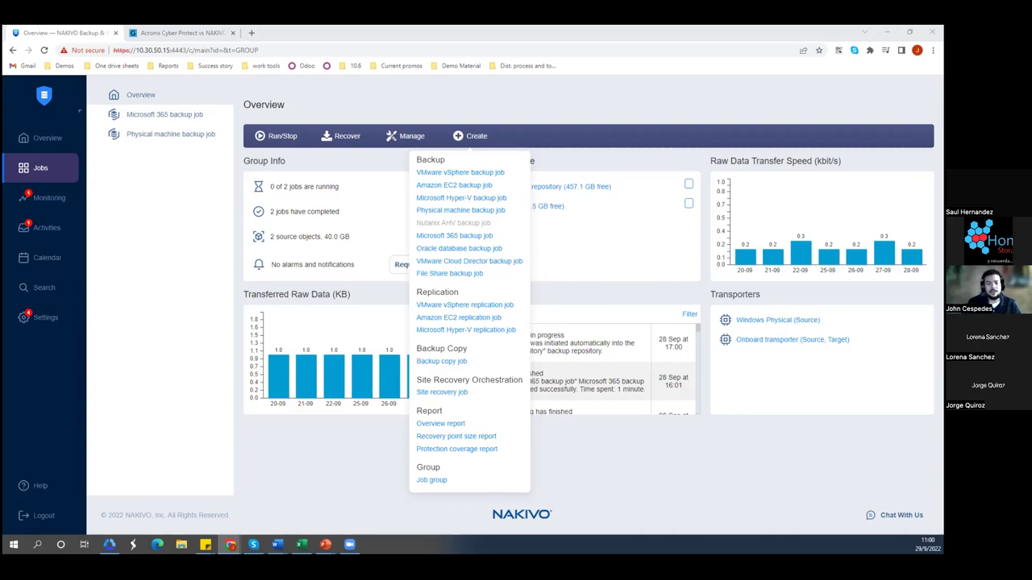
key("alt+Tab")
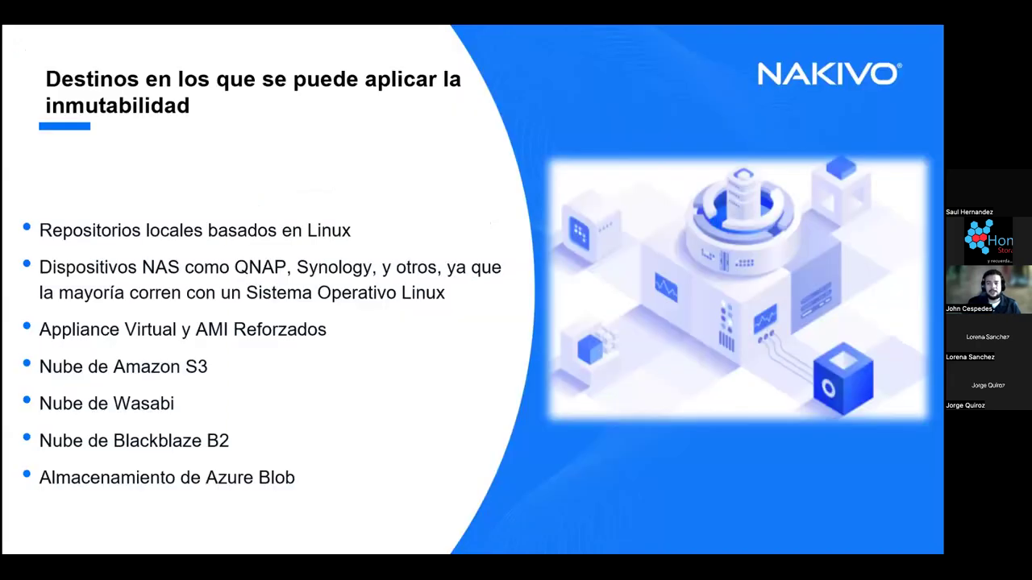